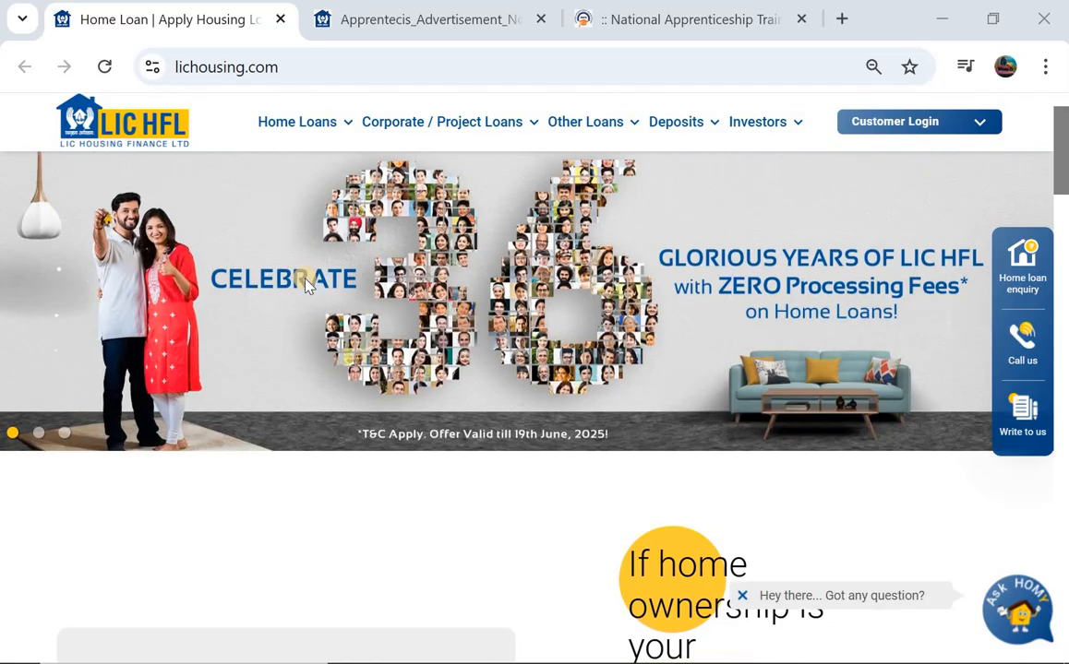
- Switch from the LIC HFL home page to the Apprentecis_Advertisement notification PDF
{"action": "scroll", "coordinate": [307, 284], "scroll_direction": "down", "scroll_amount": 3}
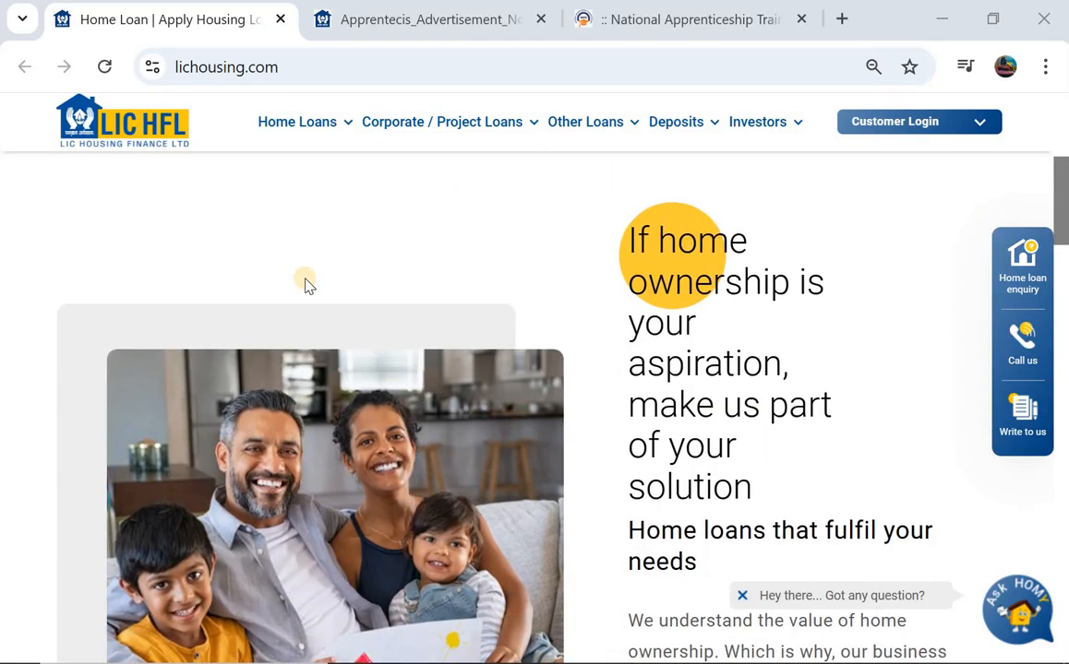
{"action": "scroll", "coordinate": [307, 285], "scroll_direction": "up", "scroll_amount": 3}
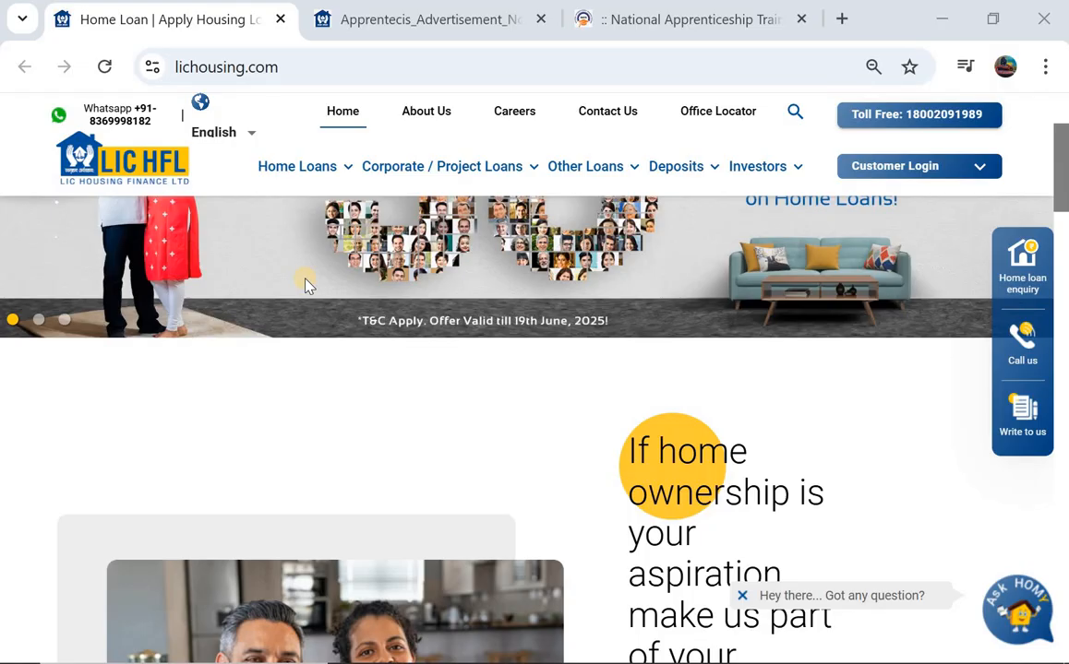
{"action": "scroll", "coordinate": [308, 285], "scroll_direction": "up", "scroll_amount": 3}
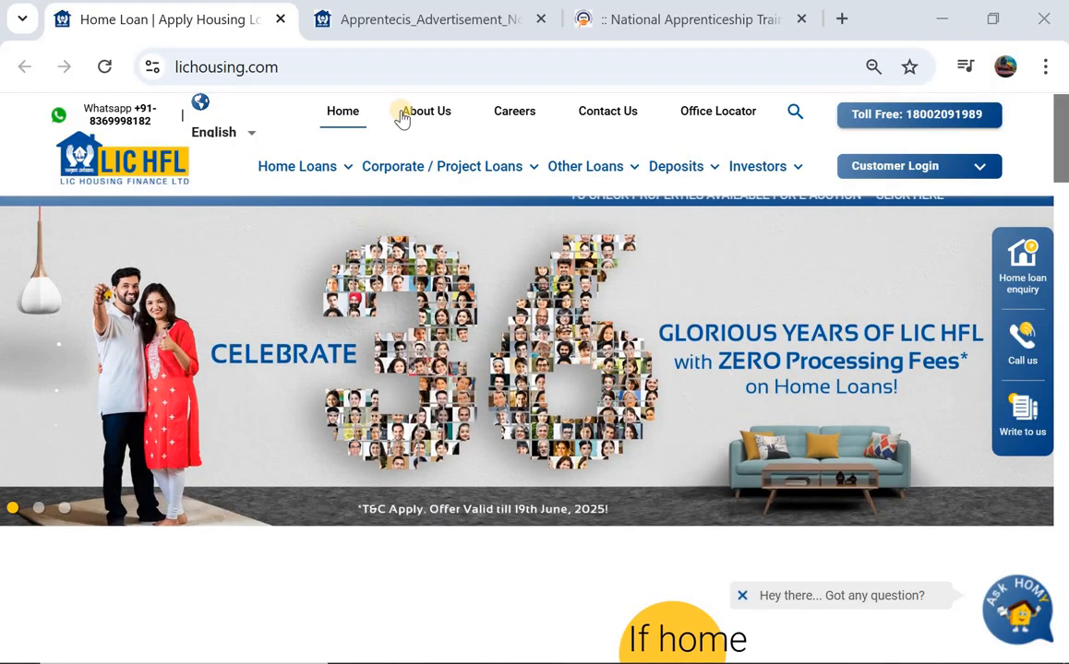
{"action": "left_click", "coordinate": [399, 30]}
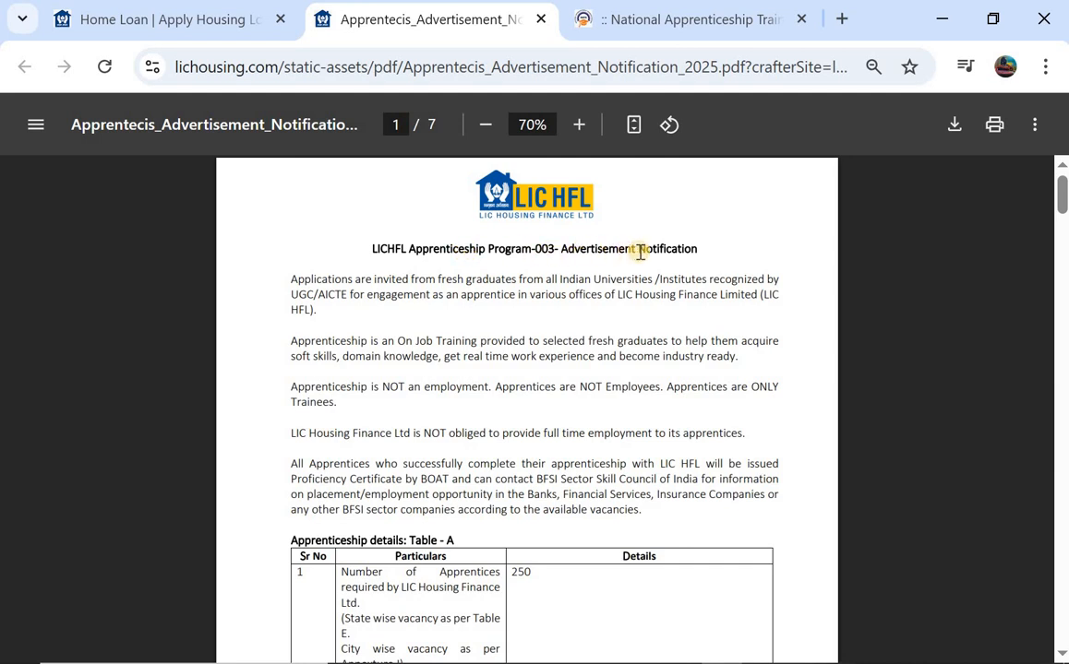
- Scroll past Tables A and B to the page-2 Selection Procedure naming the NATS portal
{"action": "scroll", "coordinate": [406, 328], "scroll_direction": "down", "scroll_amount": 4}
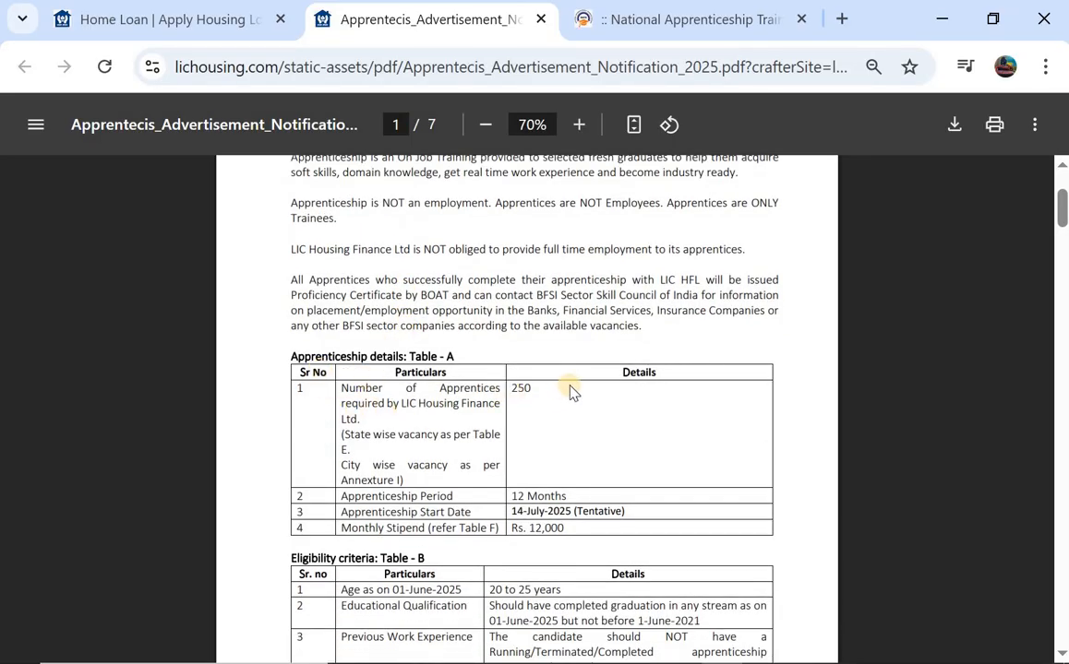
{"action": "scroll", "coordinate": [571, 392], "scroll_direction": "down", "scroll_amount": 1}
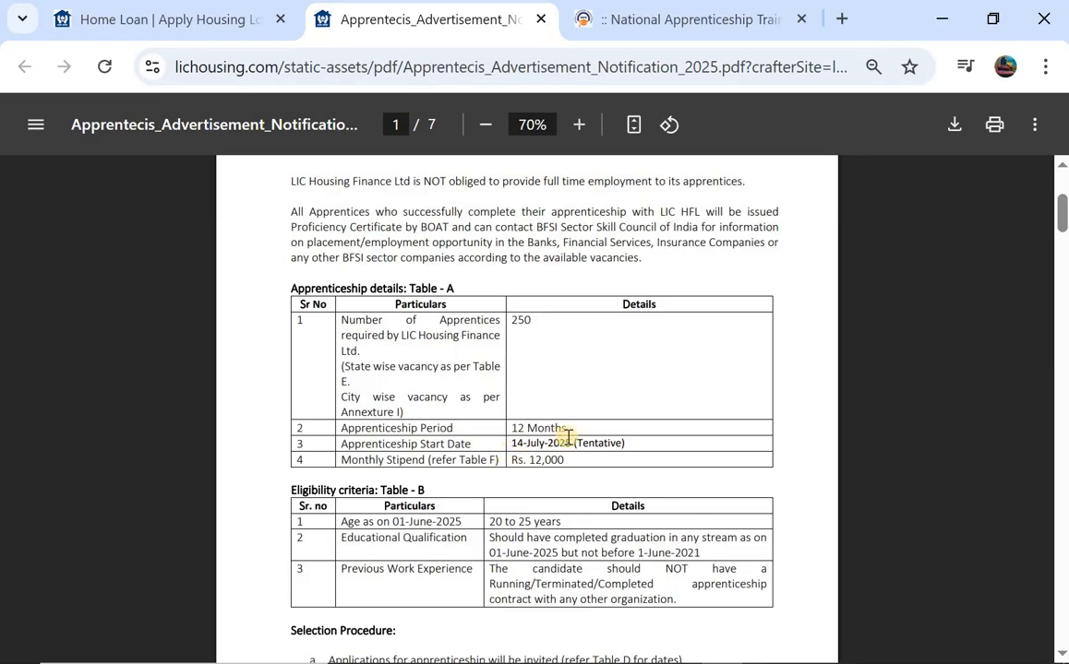
{"action": "scroll", "coordinate": [508, 415], "scroll_direction": "down", "scroll_amount": 1}
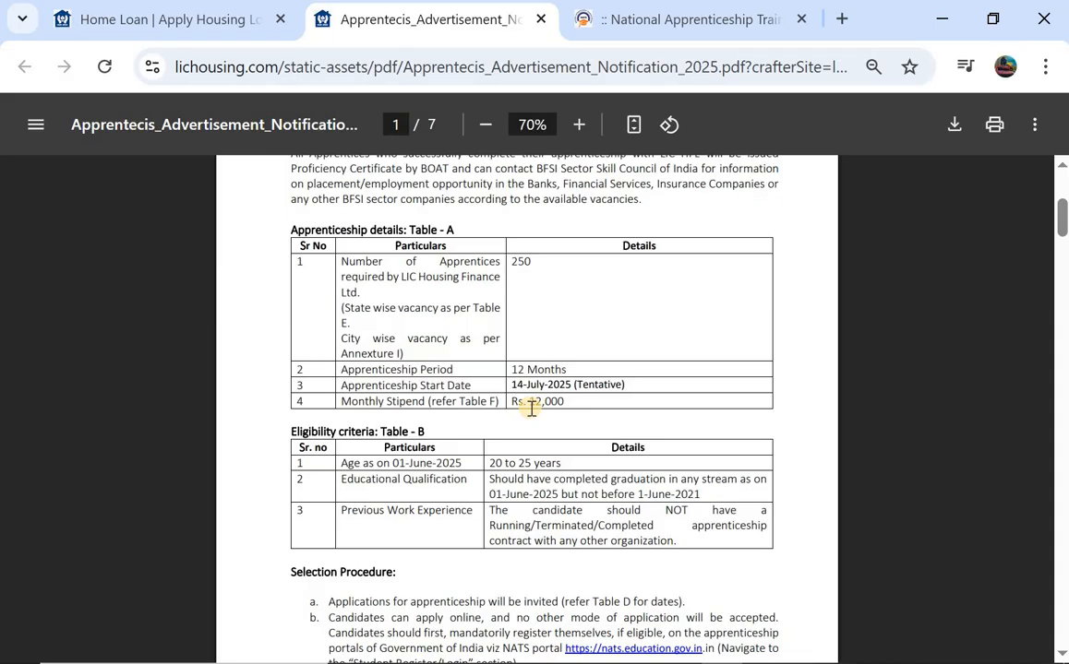
{"action": "scroll", "coordinate": [531, 408], "scroll_direction": "down", "scroll_amount": 2}
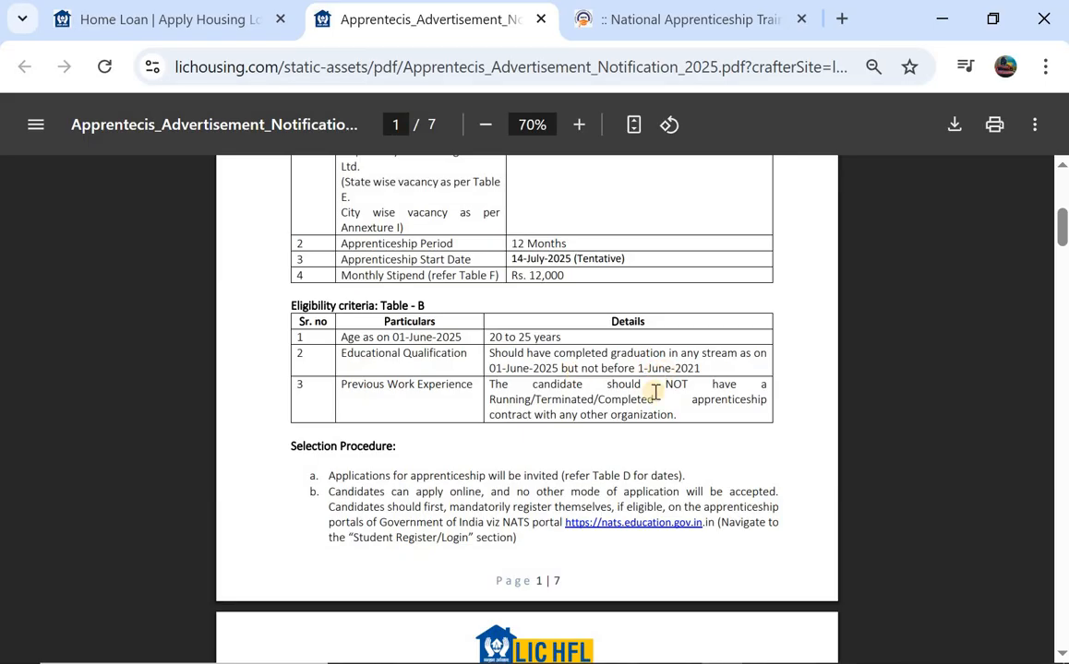
{"action": "scroll", "coordinate": [584, 399], "scroll_direction": "down", "scroll_amount": 1}
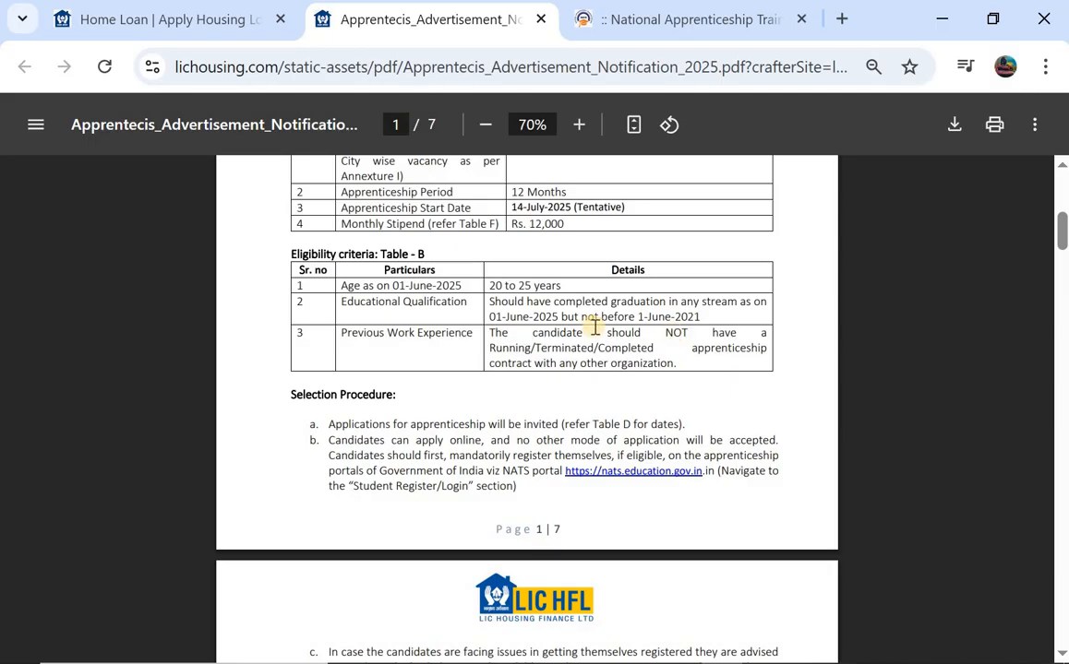
{"action": "scroll", "coordinate": [595, 327], "scroll_direction": "down", "scroll_amount": 3}
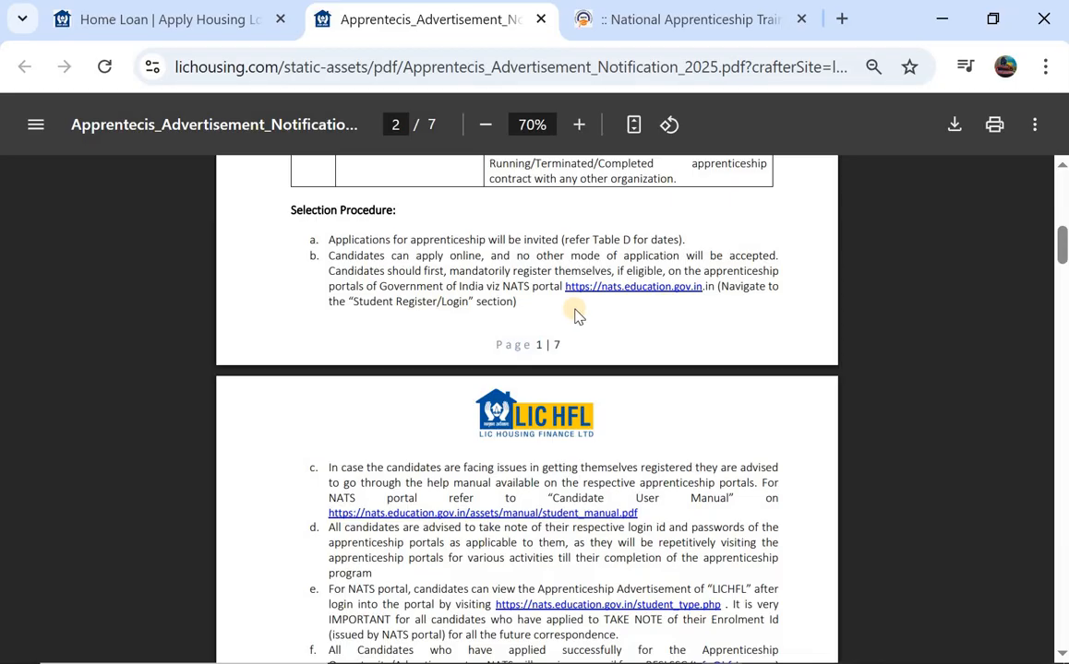
- Review the exam, date and vacancy tables on PDF pages 2–5, then switch to the NATS portal
{"action": "scroll", "coordinate": [575, 316], "scroll_direction": "down", "scroll_amount": 3}
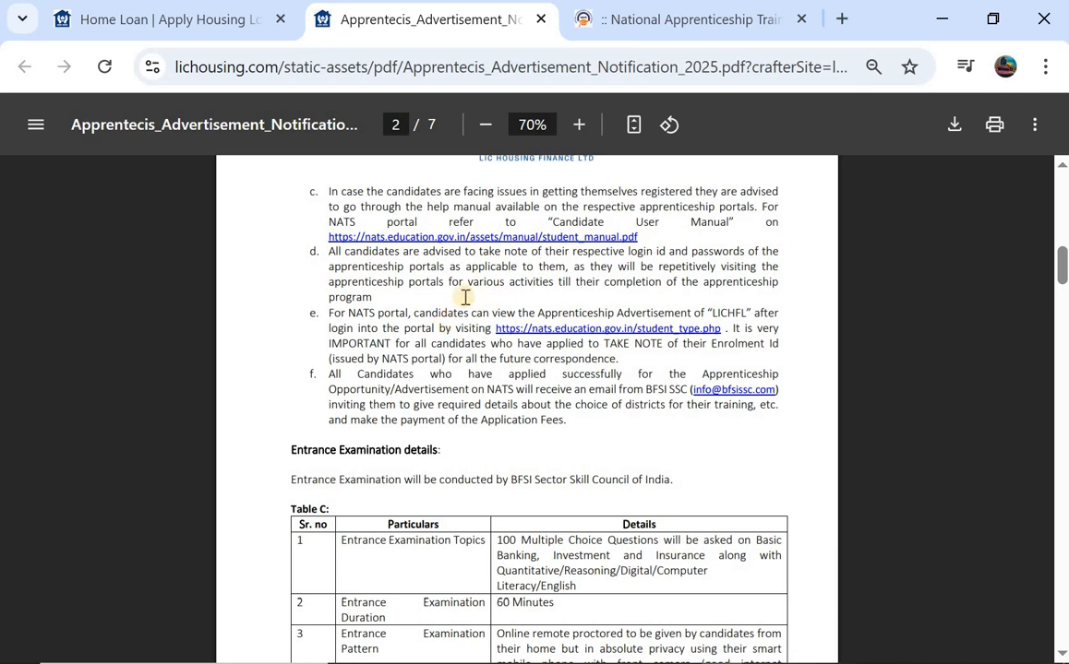
{"action": "scroll", "coordinate": [466, 297], "scroll_direction": "down", "scroll_amount": 2}
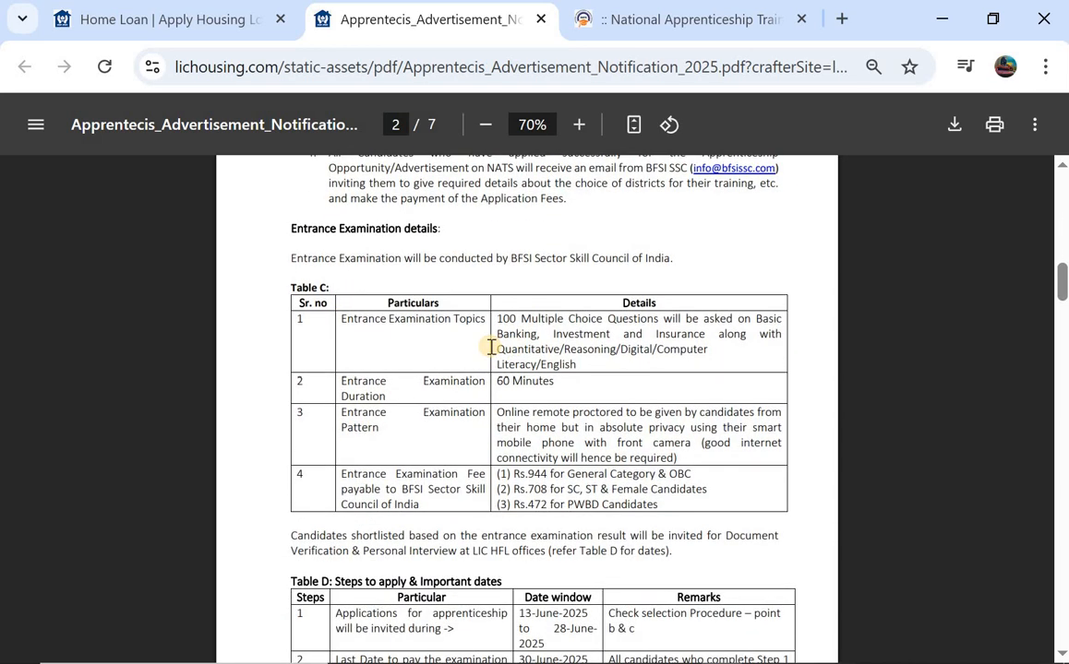
{"action": "scroll", "coordinate": [542, 349], "scroll_direction": "down", "scroll_amount": 3}
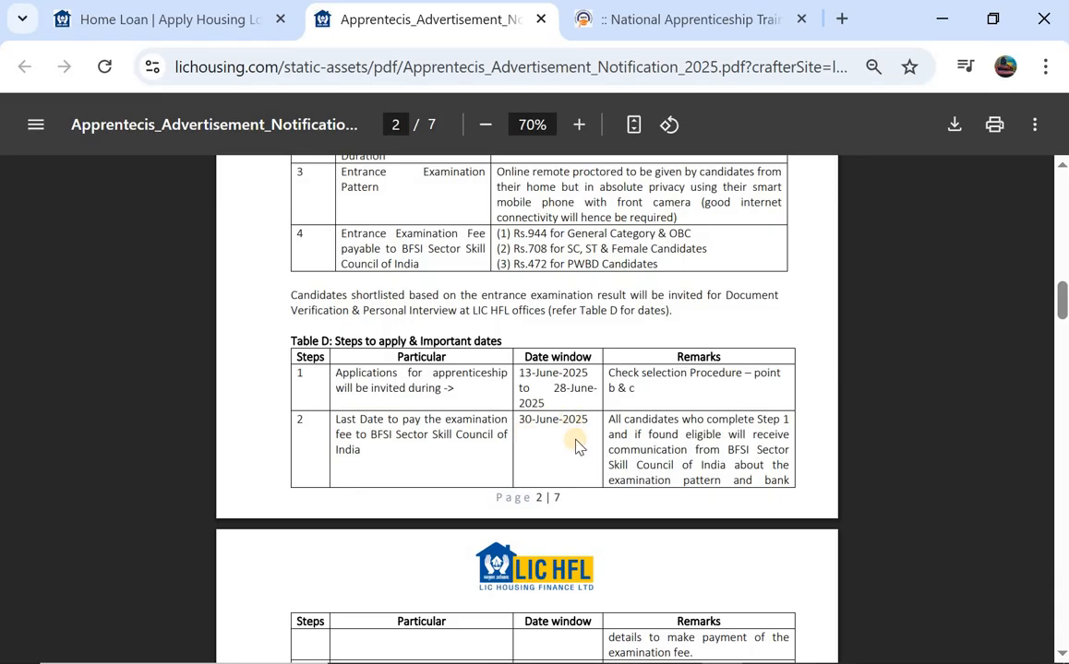
{"action": "scroll", "coordinate": [573, 446], "scroll_direction": "down", "scroll_amount": 3}
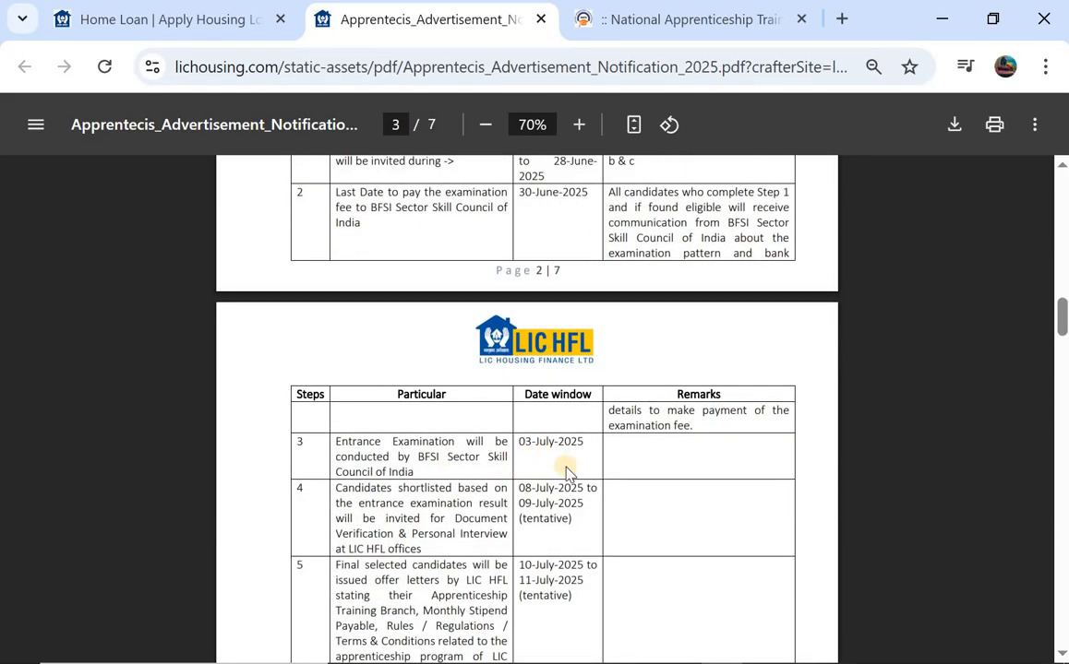
{"action": "scroll", "coordinate": [566, 472], "scroll_direction": "down", "scroll_amount": 4}
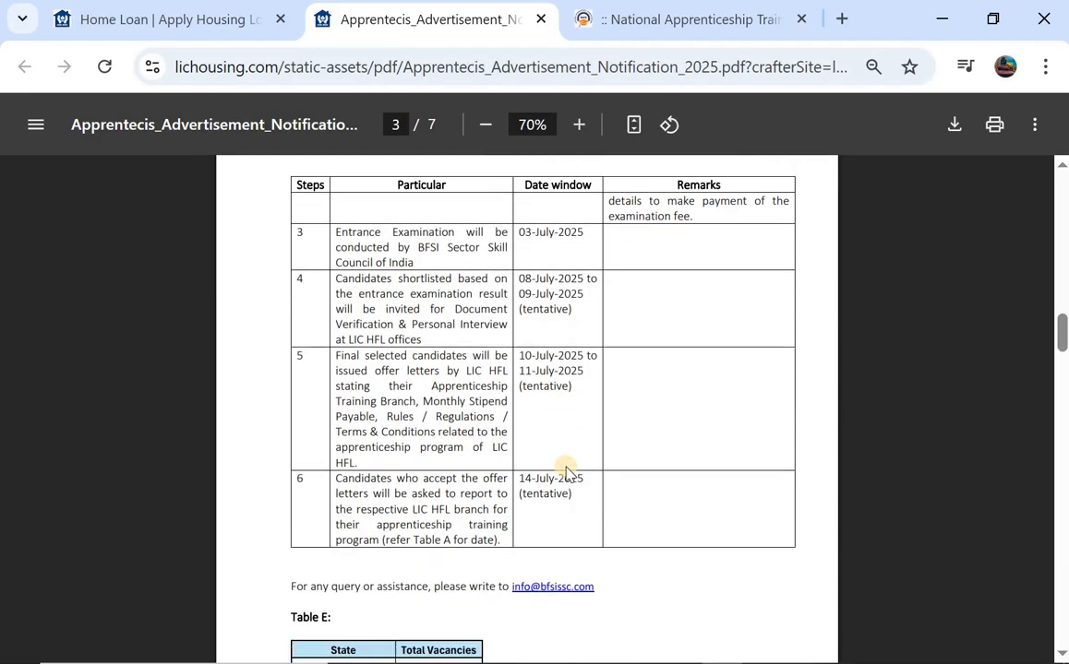
{"action": "scroll", "coordinate": [567, 472], "scroll_direction": "down", "scroll_amount": 2}
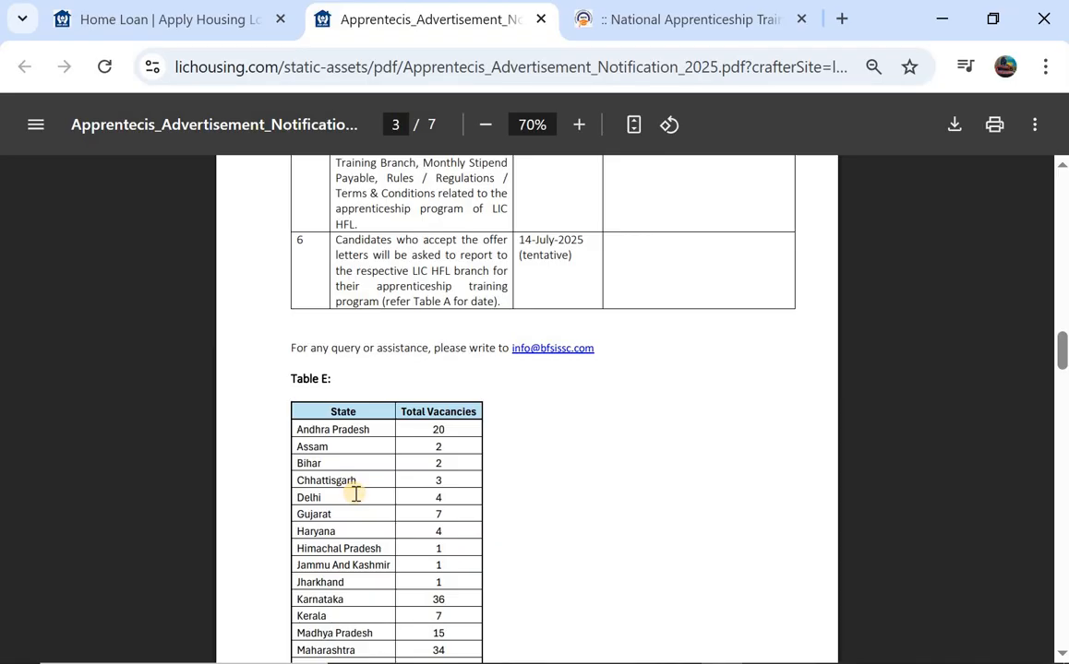
{"action": "scroll", "coordinate": [355, 494], "scroll_direction": "down", "scroll_amount": 1}
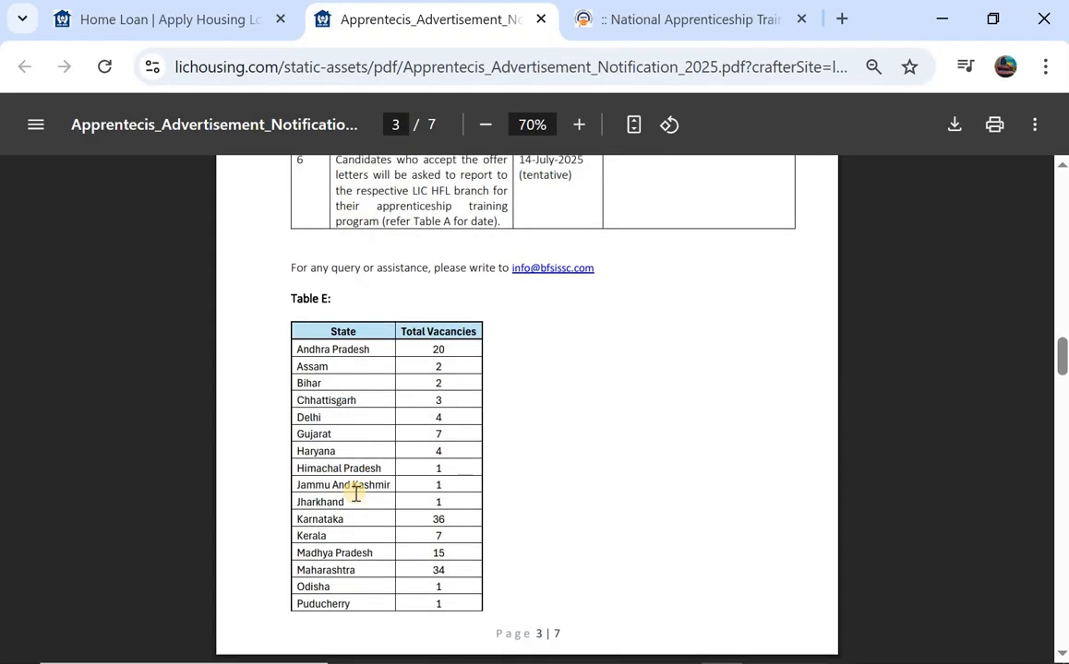
{"action": "scroll", "coordinate": [355, 494], "scroll_direction": "down", "scroll_amount": 10}
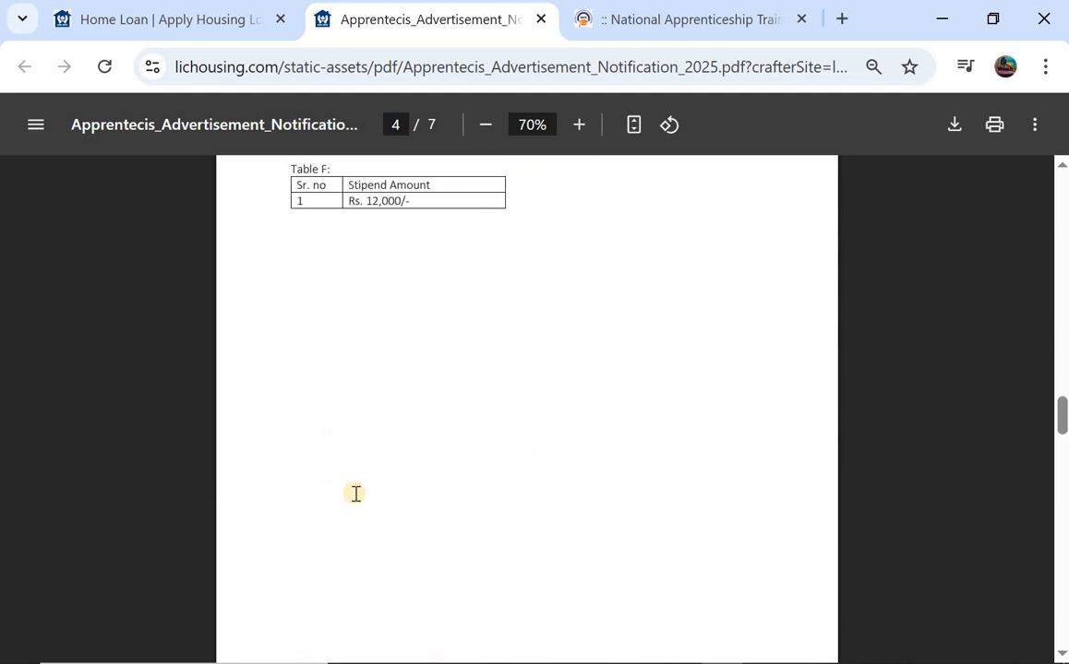
{"action": "scroll", "coordinate": [355, 494], "scroll_direction": "down", "scroll_amount": 10}
{"action": "scroll", "coordinate": [356, 493], "scroll_direction": "up", "scroll_amount": 1}
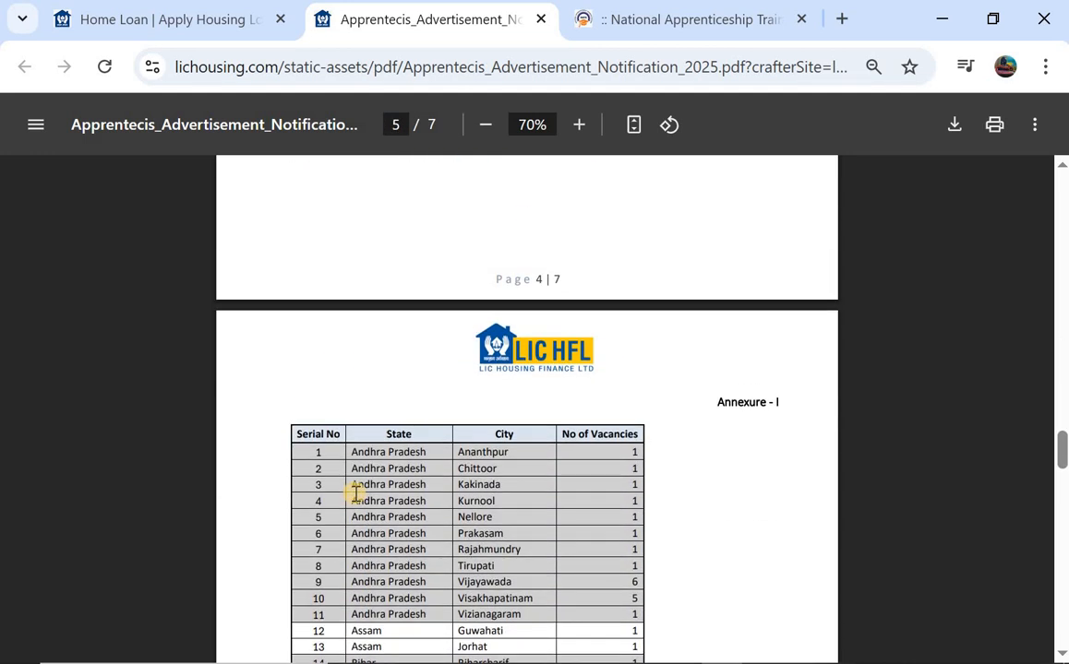
{"action": "scroll", "coordinate": [356, 494], "scroll_direction": "up", "scroll_amount": 9}
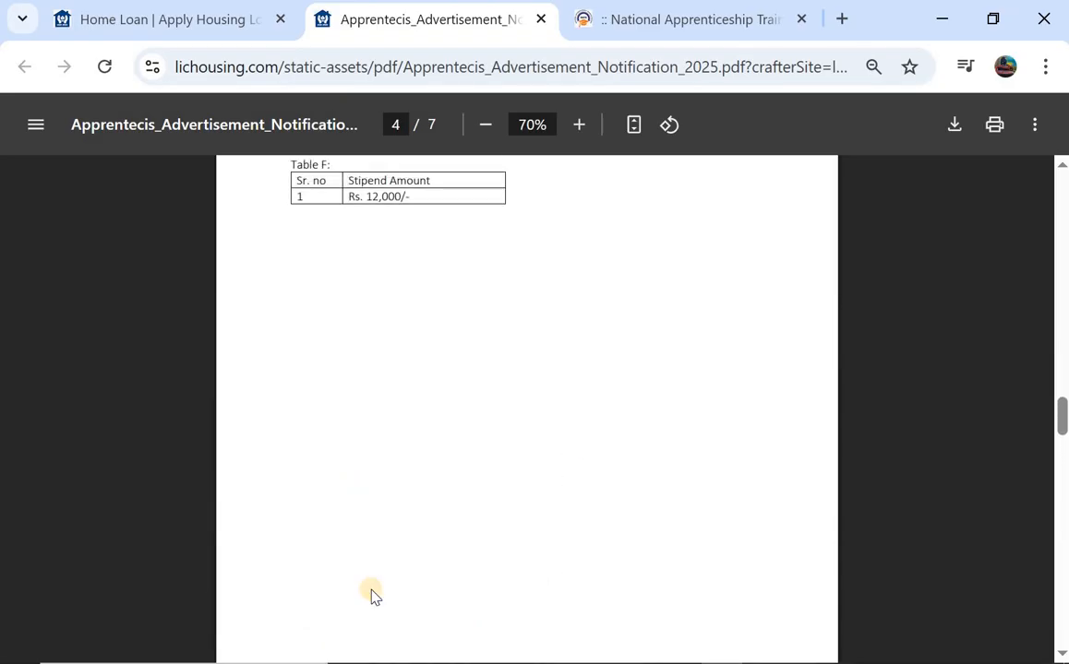
{"action": "key", "text": "ctrl+Tab"}
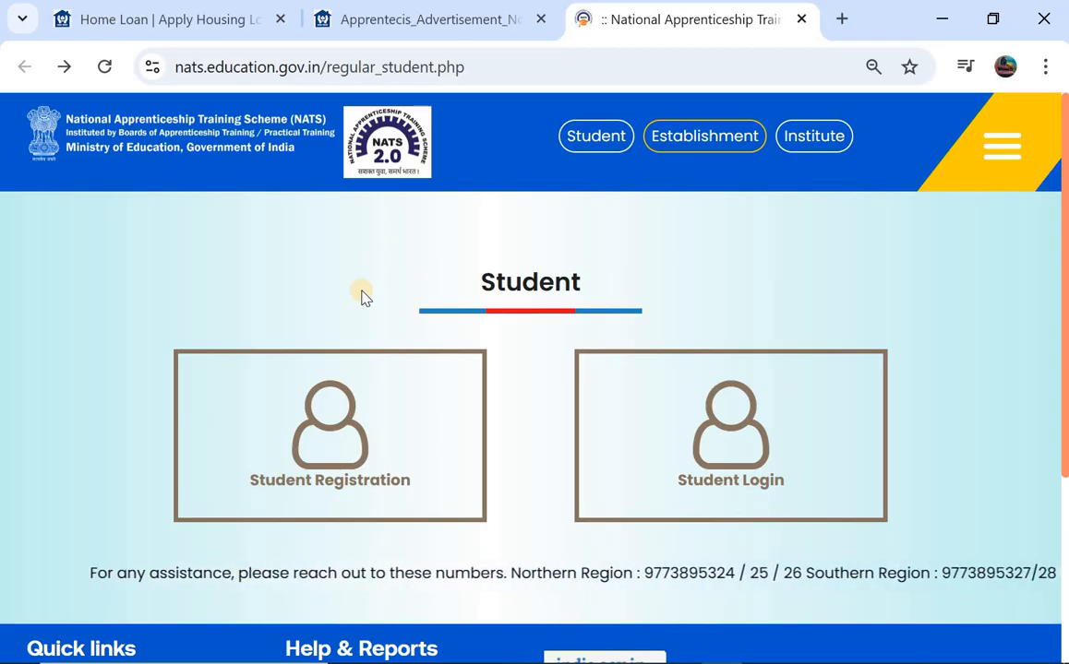
- Look over the student registration page, then return to the NATS Student page
{"action": "scroll", "coordinate": [289, 244], "scroll_direction": "down", "scroll_amount": 1}
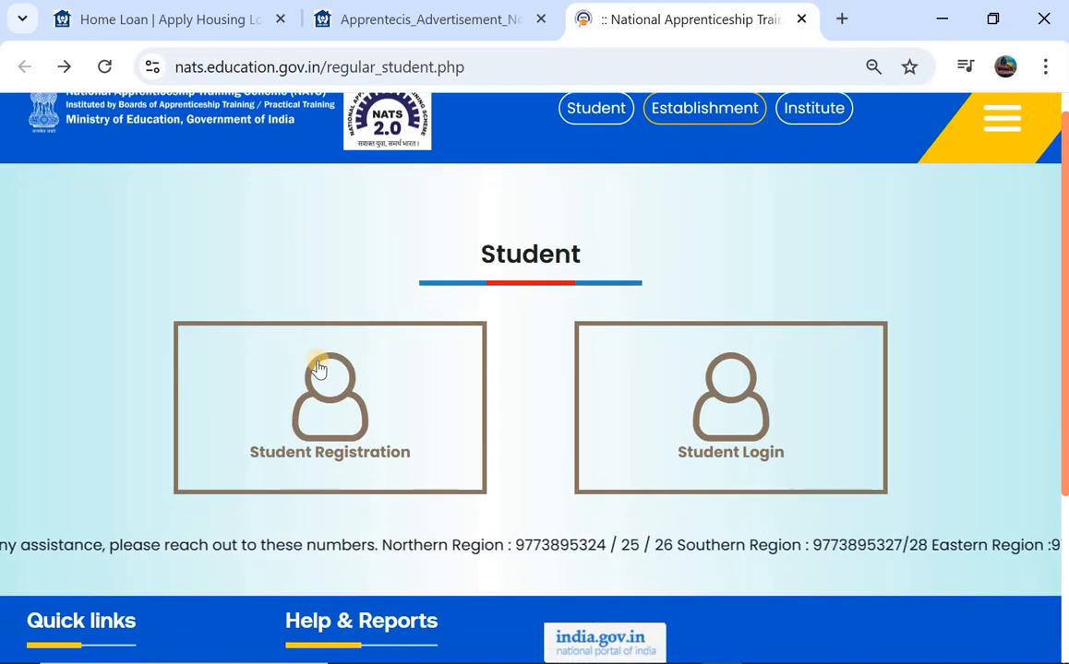
{"action": "left_click", "coordinate": [338, 407]}
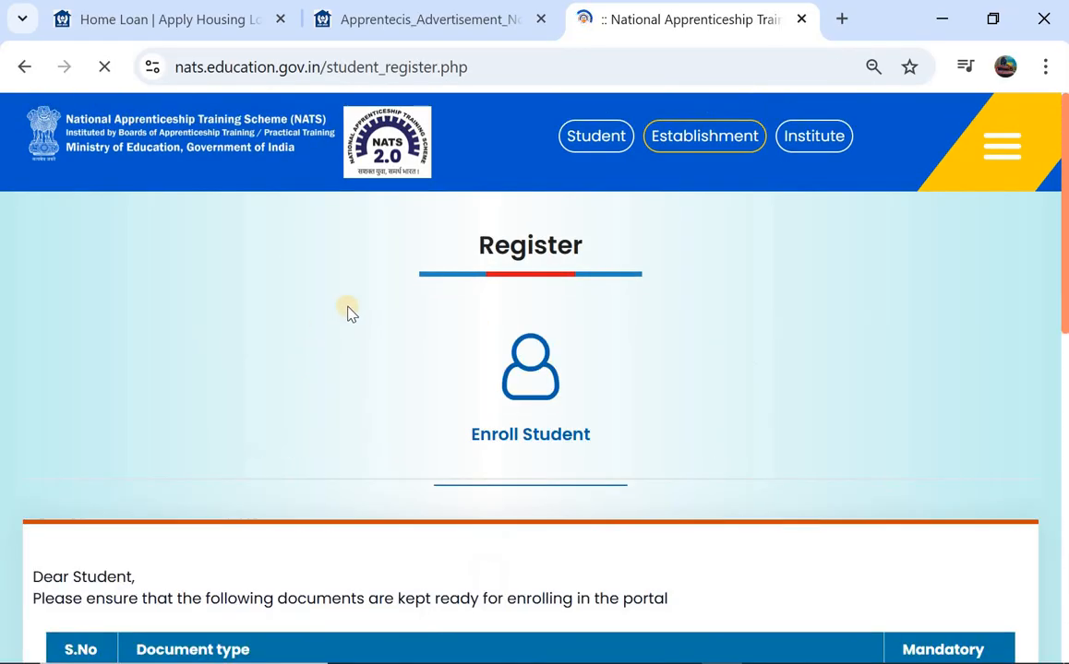
{"action": "scroll", "coordinate": [362, 302], "scroll_direction": "down", "scroll_amount": 5}
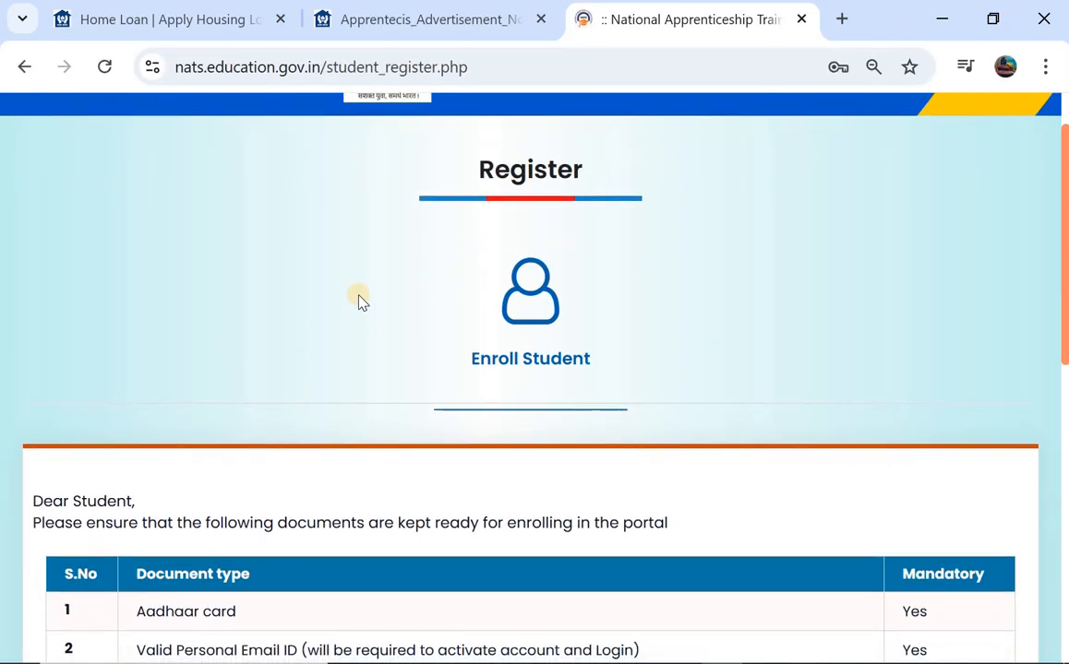
{"action": "scroll", "coordinate": [332, 333], "scroll_direction": "down", "scroll_amount": 2}
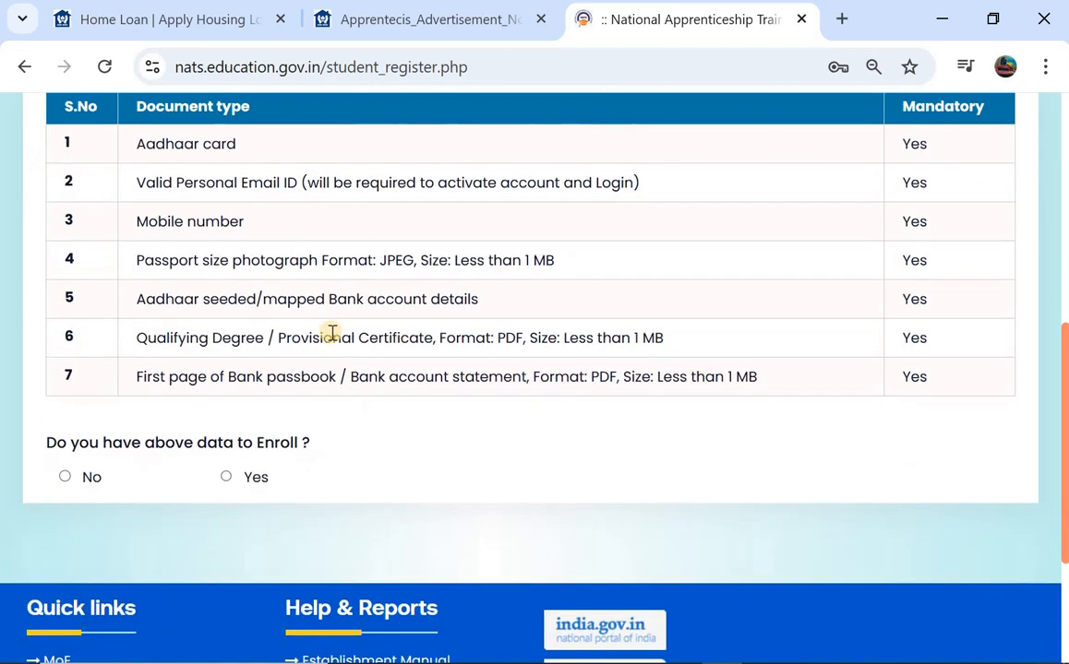
{"action": "scroll", "coordinate": [331, 335], "scroll_direction": "up", "scroll_amount": 6}
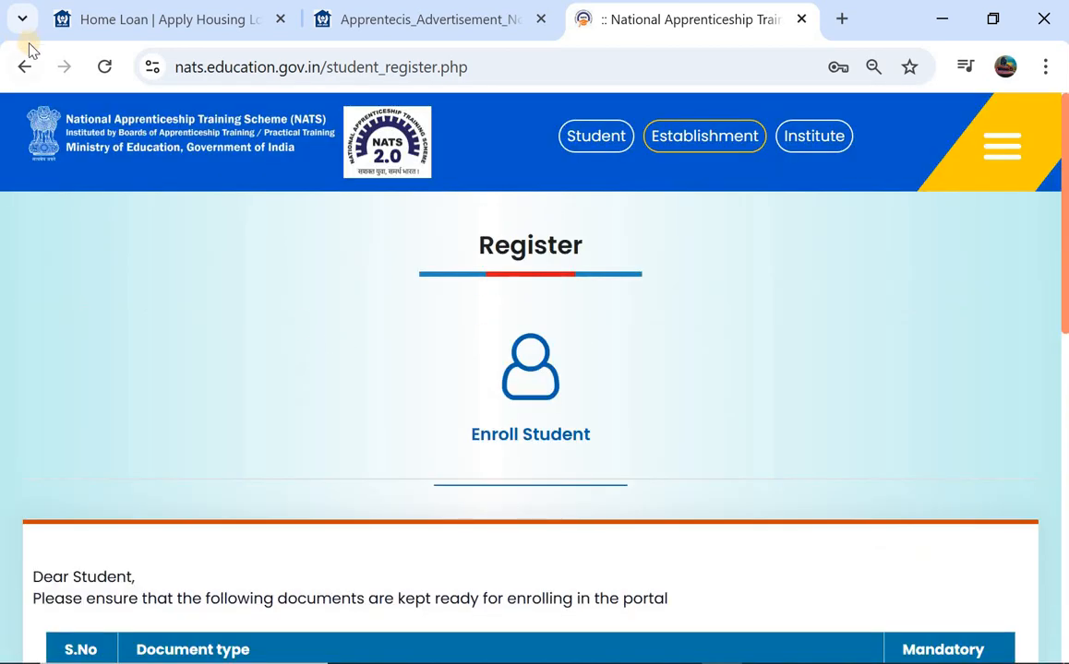
{"action": "left_click", "coordinate": [24, 67]}
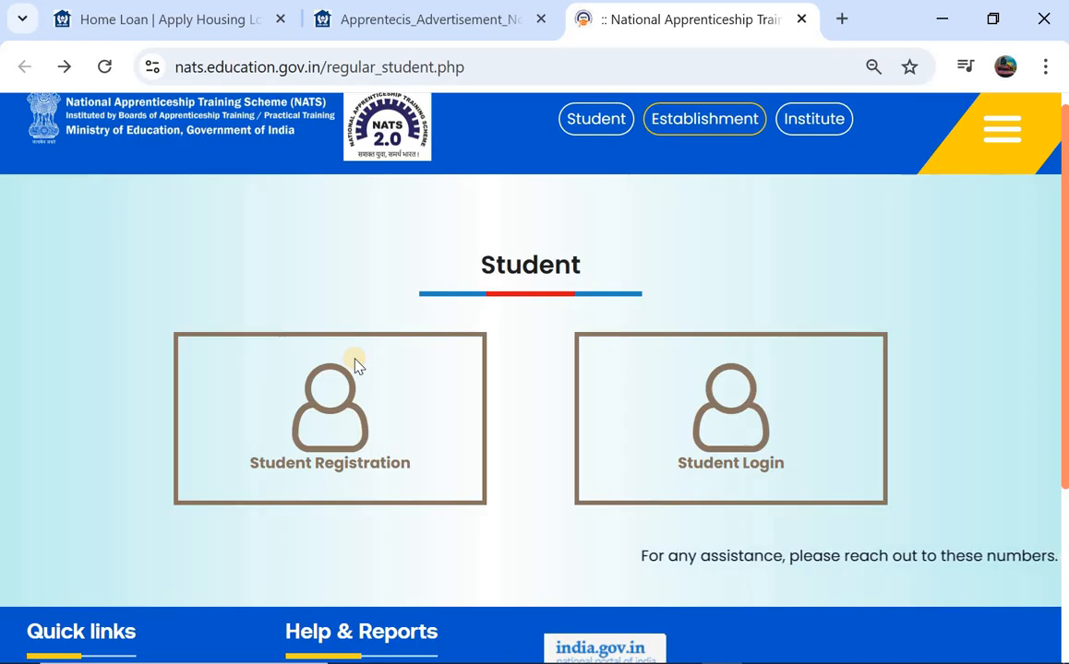
- Log in as the student to reach the dashboard showing 5 applications and 1 interview call
{"action": "left_click", "coordinate": [721, 447]}
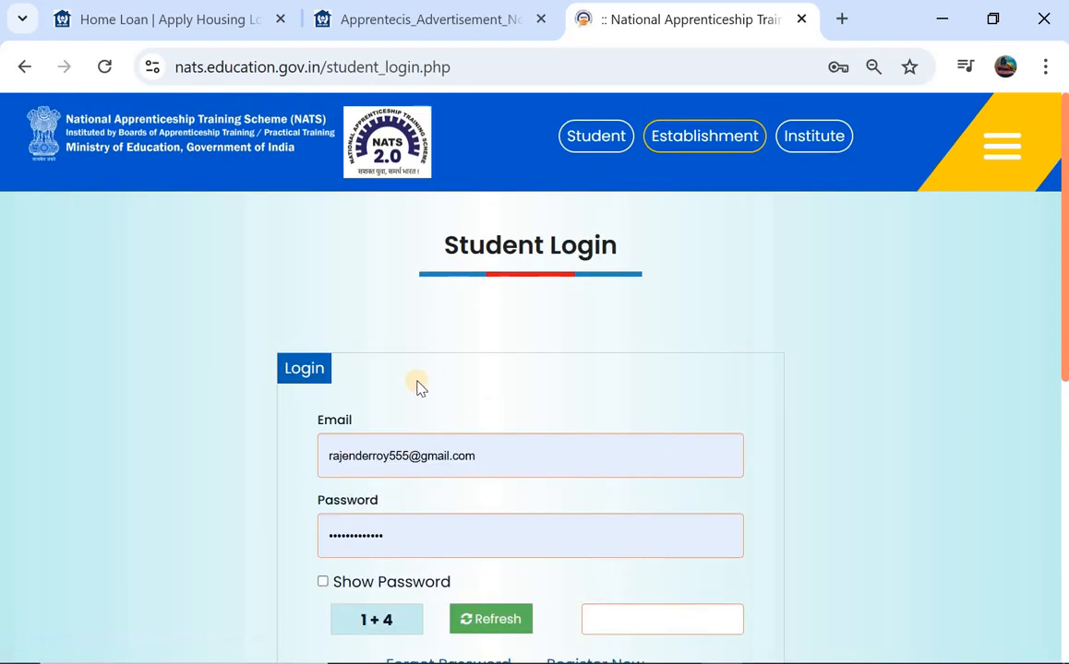
{"action": "scroll", "coordinate": [506, 404], "scroll_direction": "down", "scroll_amount": 1}
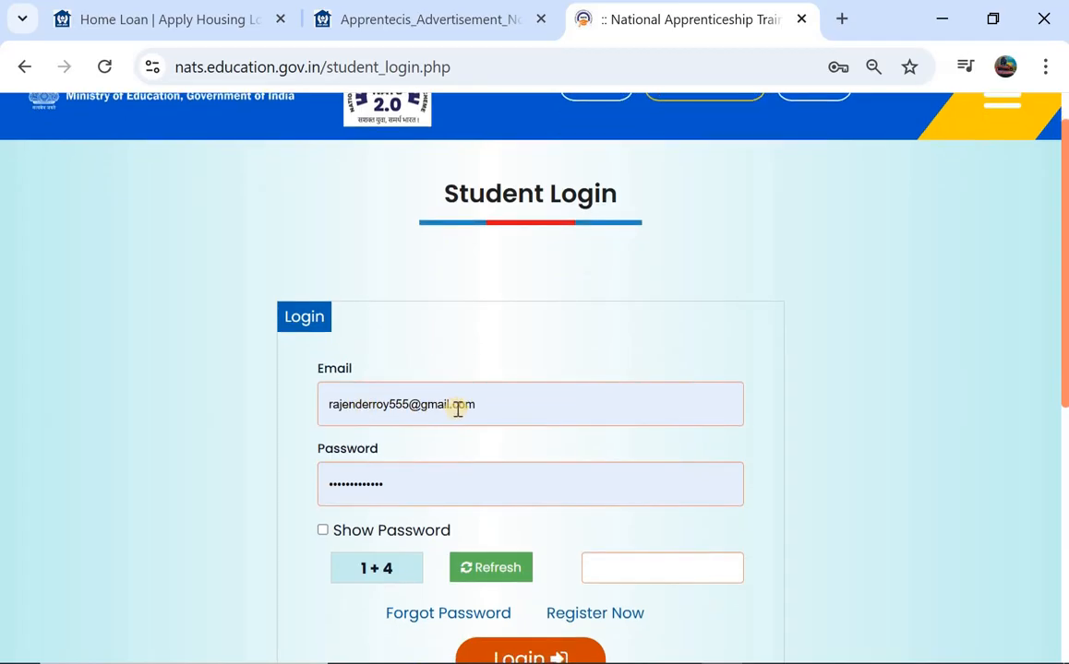
{"action": "scroll", "coordinate": [461, 409], "scroll_direction": "down", "scroll_amount": 1}
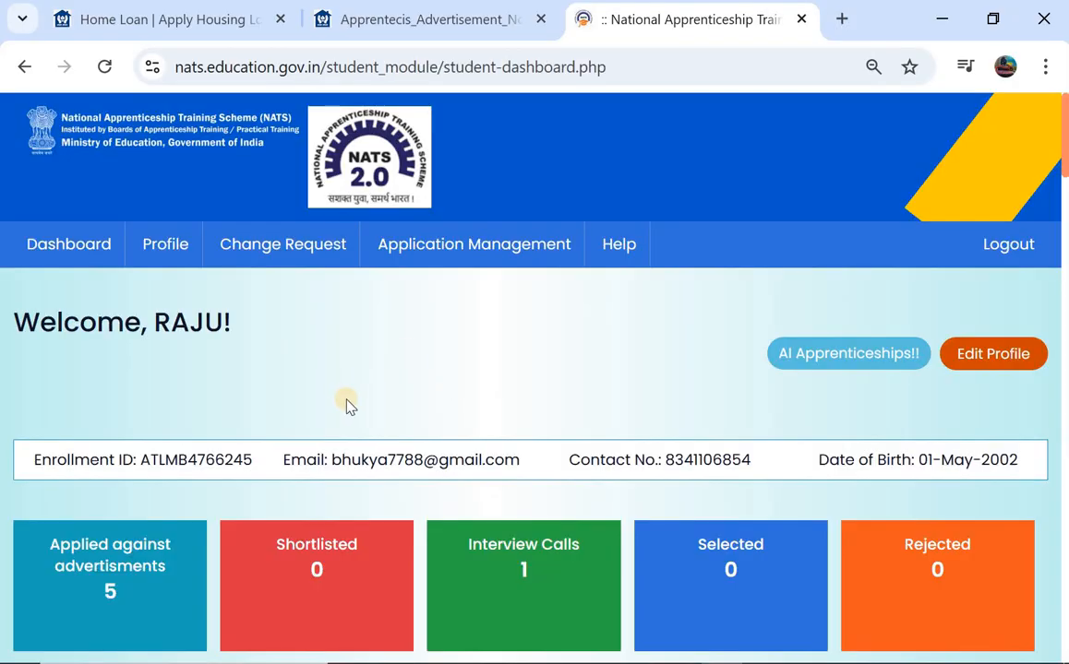
{"action": "scroll", "coordinate": [412, 374], "scroll_direction": "down", "scroll_amount": 5}
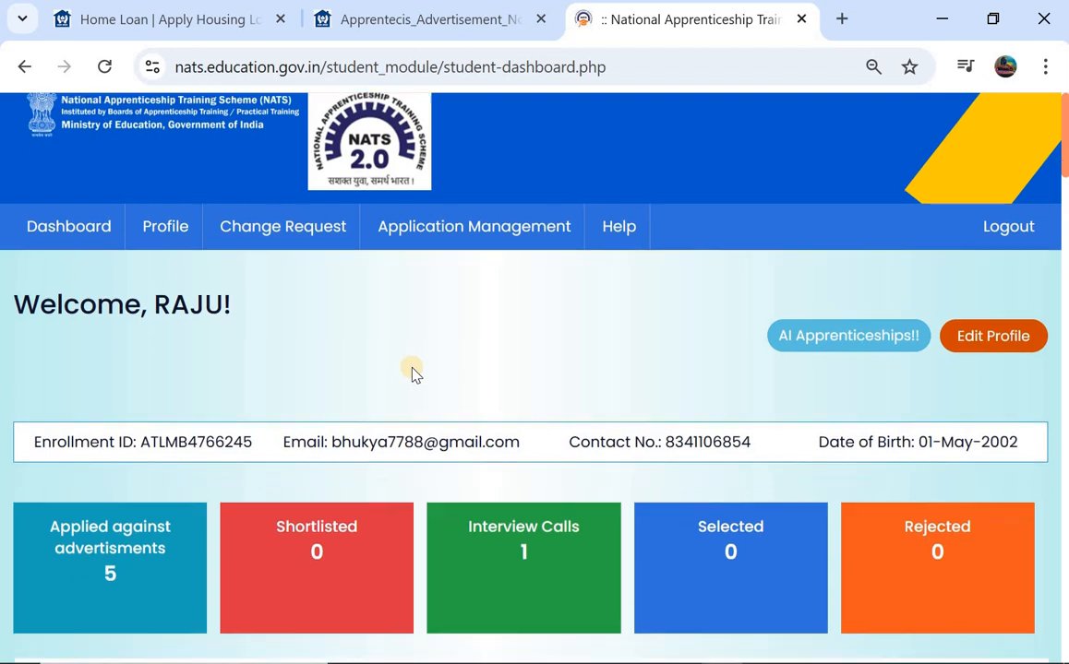
{"action": "scroll", "coordinate": [412, 374], "scroll_direction": "up", "scroll_amount": 3}
{"action": "scroll", "coordinate": [413, 374], "scroll_direction": "up", "scroll_amount": 1}
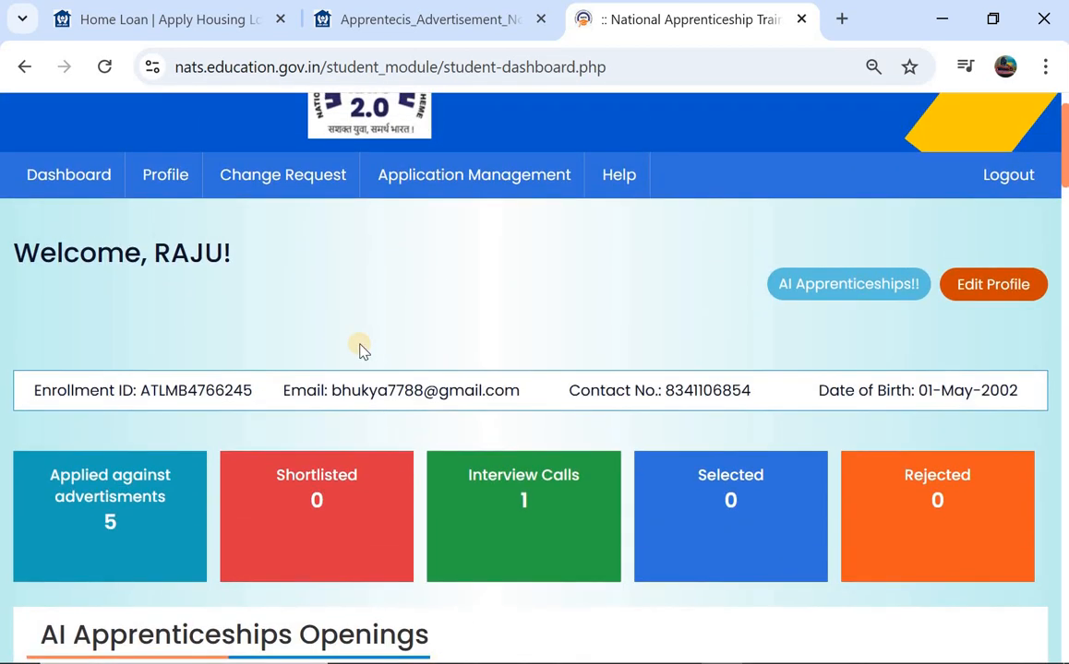
{"action": "scroll", "coordinate": [360, 348], "scroll_direction": "down", "scroll_amount": 3}
{"action": "scroll", "coordinate": [358, 351], "scroll_direction": "up", "scroll_amount": 4}
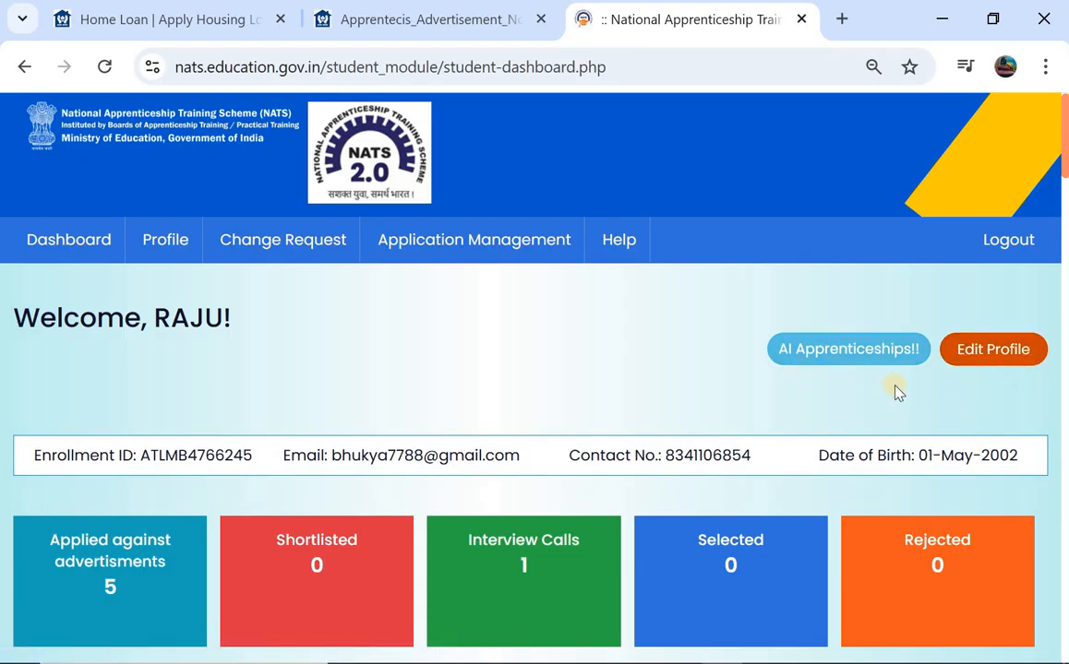
- Open Edit Profile and review the Basic Details form, including the student's name
{"action": "left_click", "coordinate": [980, 351]}
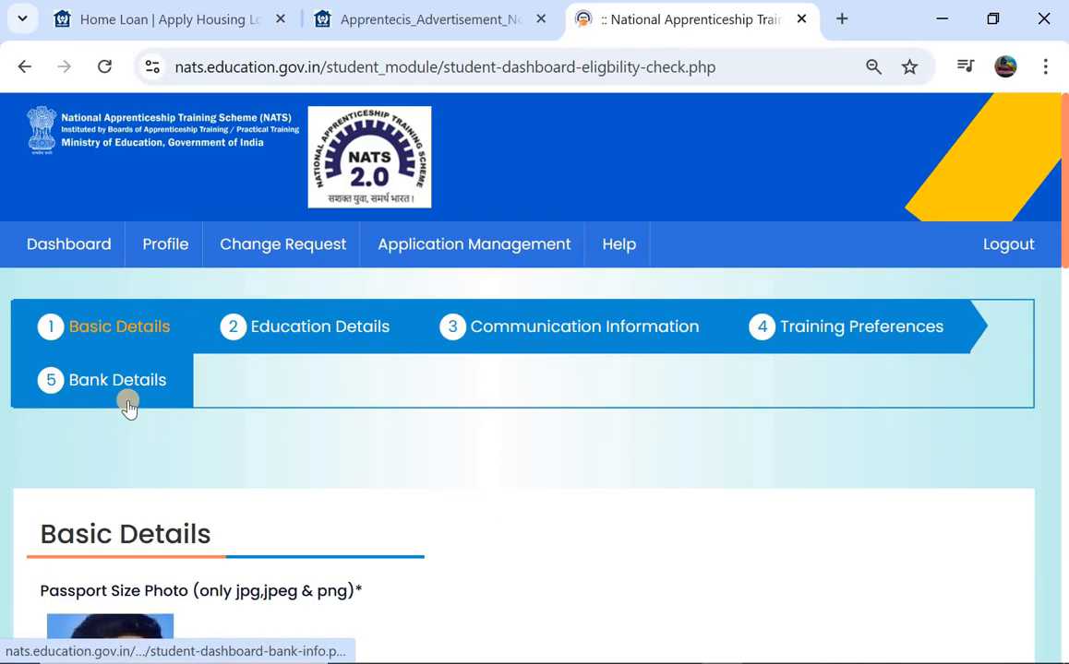
{"action": "scroll", "coordinate": [128, 406], "scroll_direction": "down", "scroll_amount": 1}
{"action": "scroll", "coordinate": [327, 373], "scroll_direction": "down", "scroll_amount": 4}
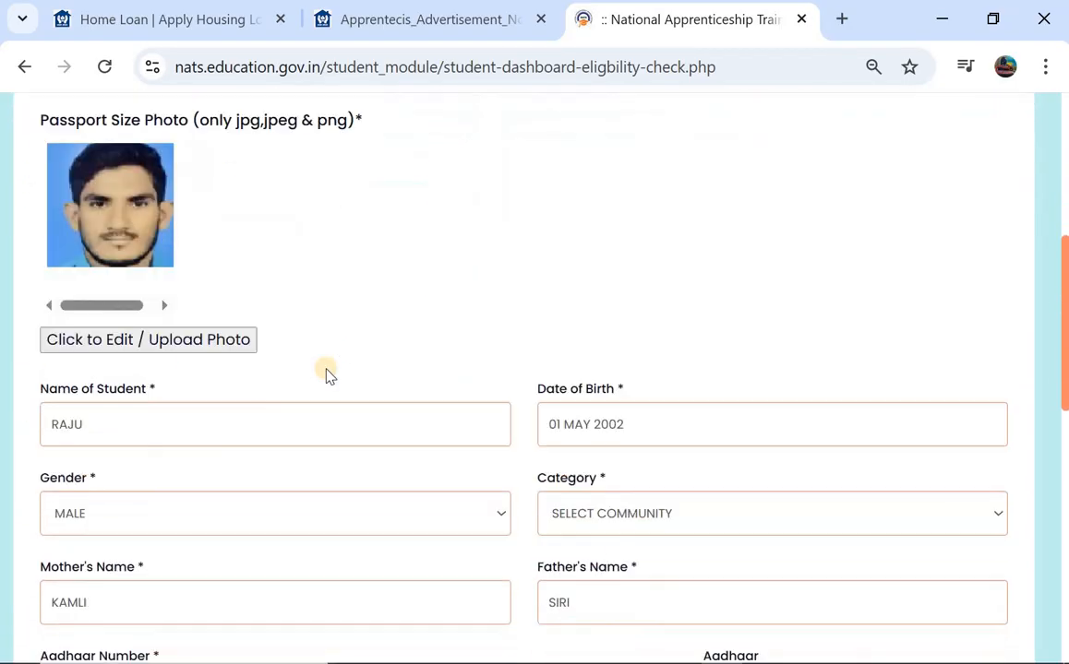
{"action": "scroll", "coordinate": [327, 374], "scroll_direction": "down", "scroll_amount": 5}
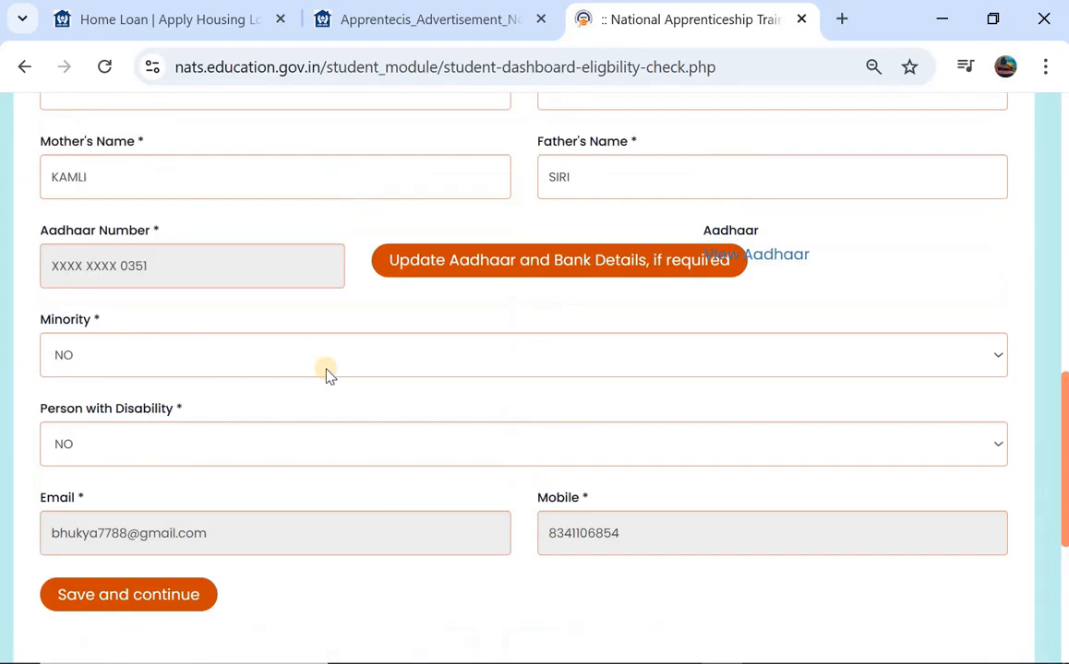
{"action": "scroll", "coordinate": [326, 373], "scroll_direction": "up", "scroll_amount": 5}
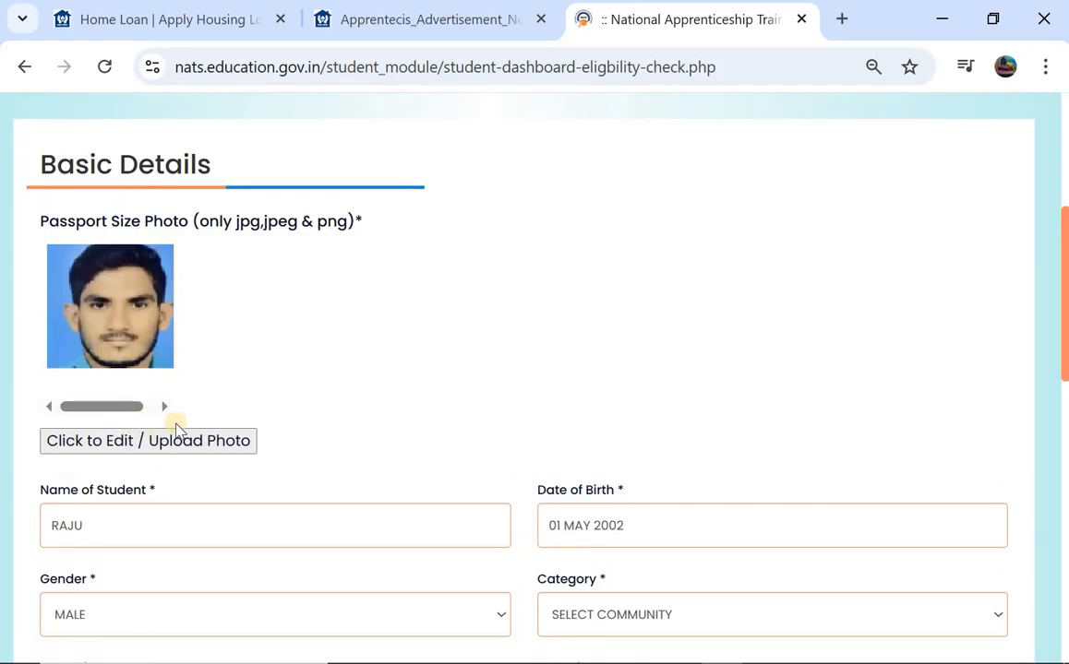
{"action": "scroll", "coordinate": [217, 417], "scroll_direction": "down", "scroll_amount": 1}
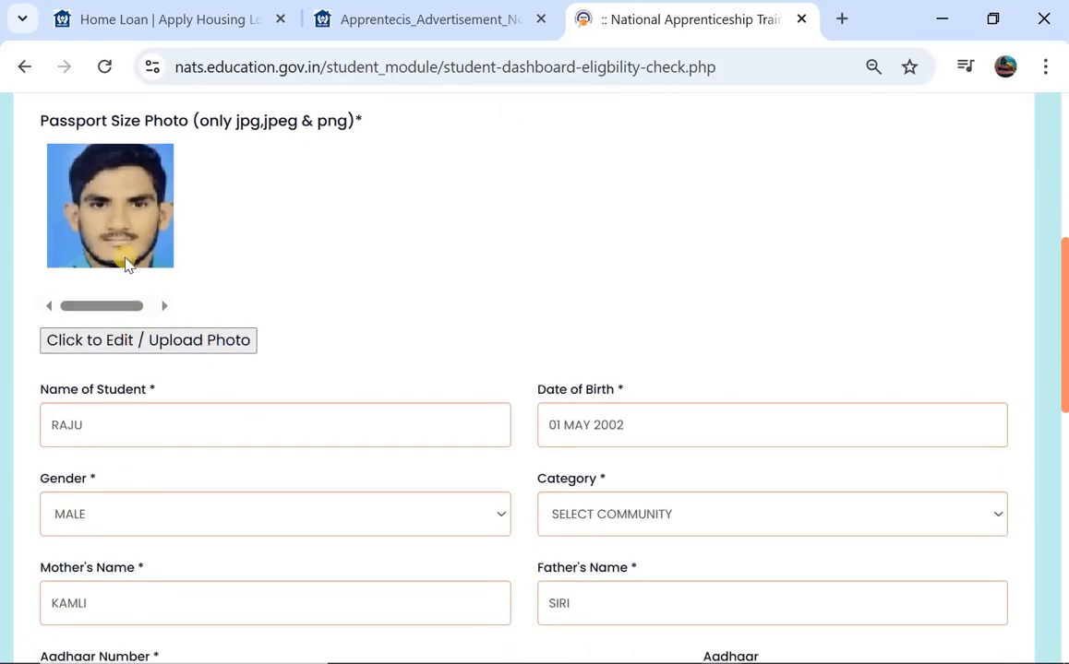
{"action": "scroll", "coordinate": [147, 295], "scroll_direction": "down", "scroll_amount": 1}
{"action": "left_click", "coordinate": [162, 322]}
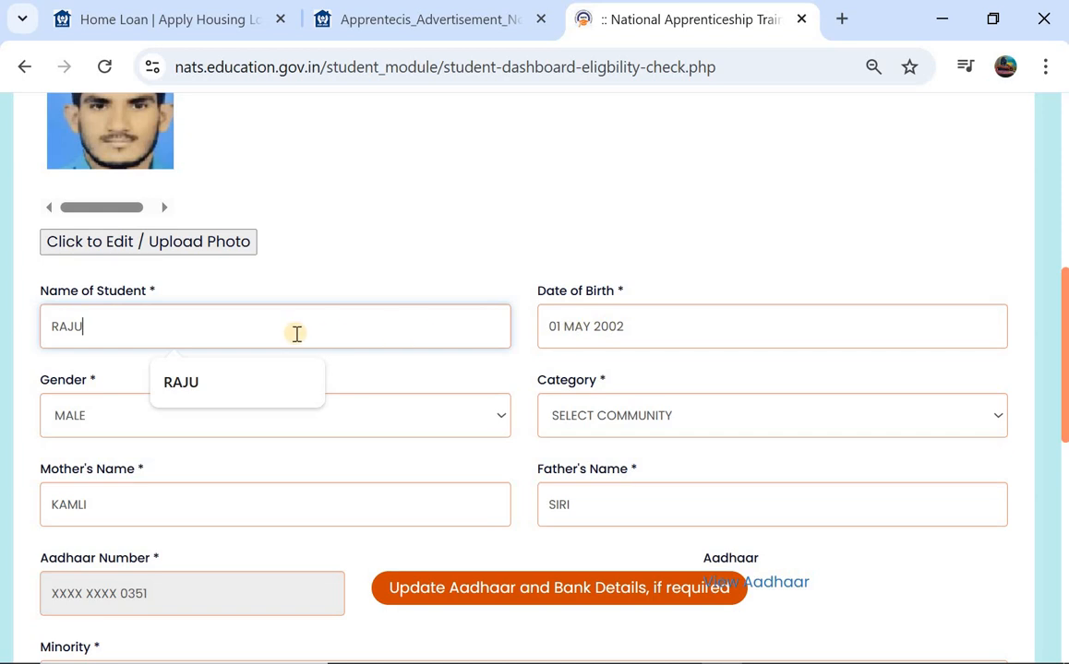
- Set Category to OBC, keep Minority and Disability as NO, and save Basic Details
{"action": "left_click", "coordinate": [585, 417]}
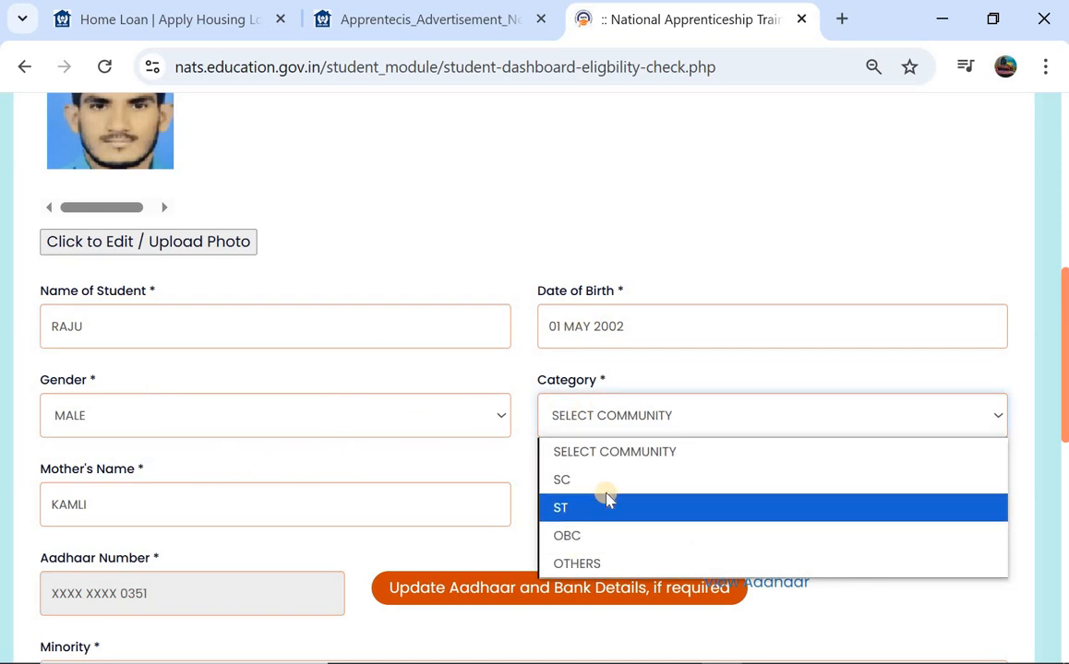
{"action": "left_click", "coordinate": [580, 533]}
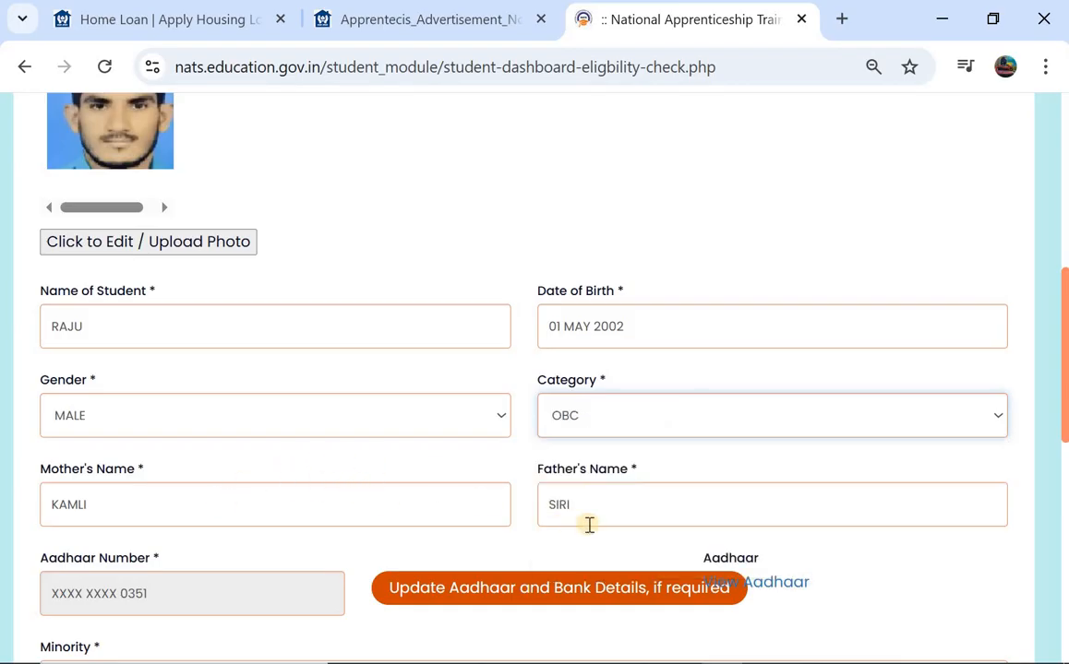
{"action": "scroll", "coordinate": [589, 525], "scroll_direction": "down", "scroll_amount": 4}
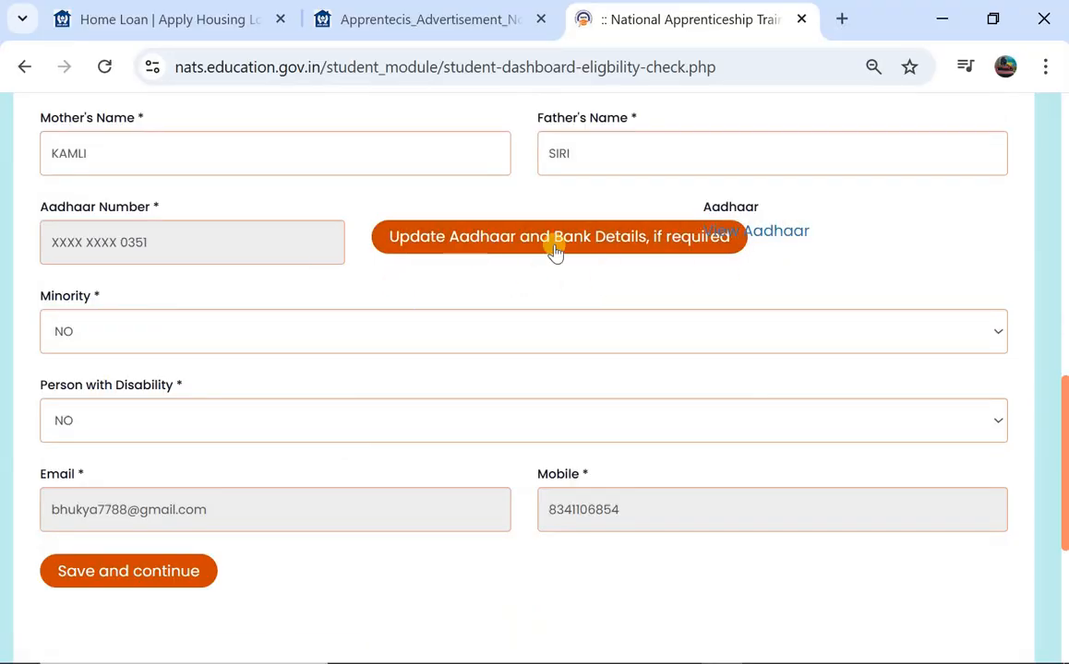
{"action": "left_click", "coordinate": [310, 332]}
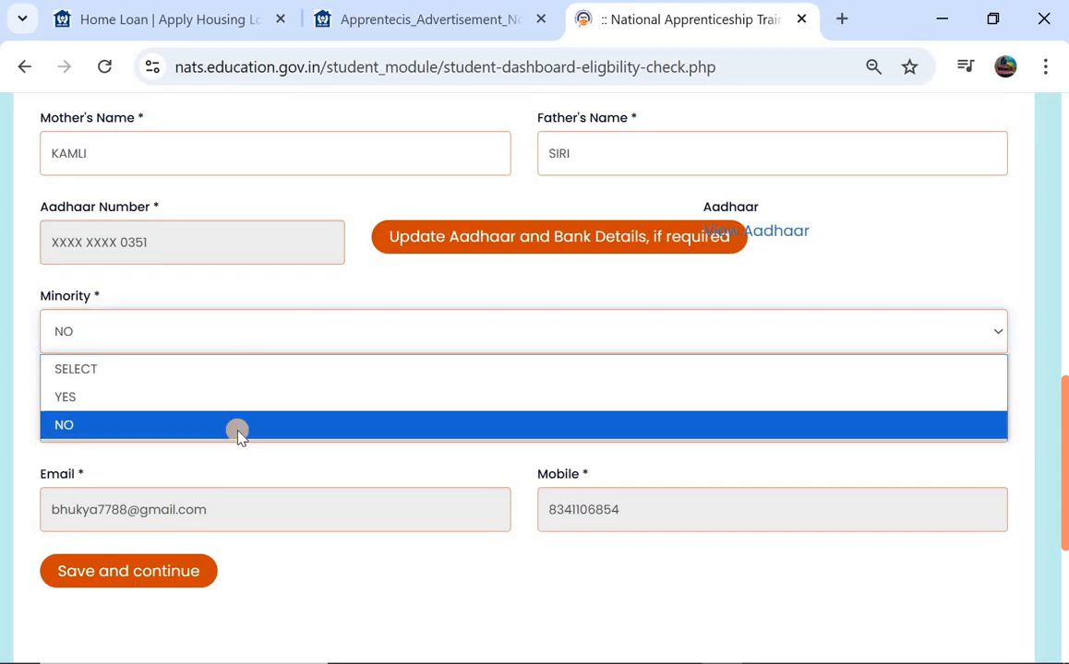
{"action": "left_click", "coordinate": [237, 431]}
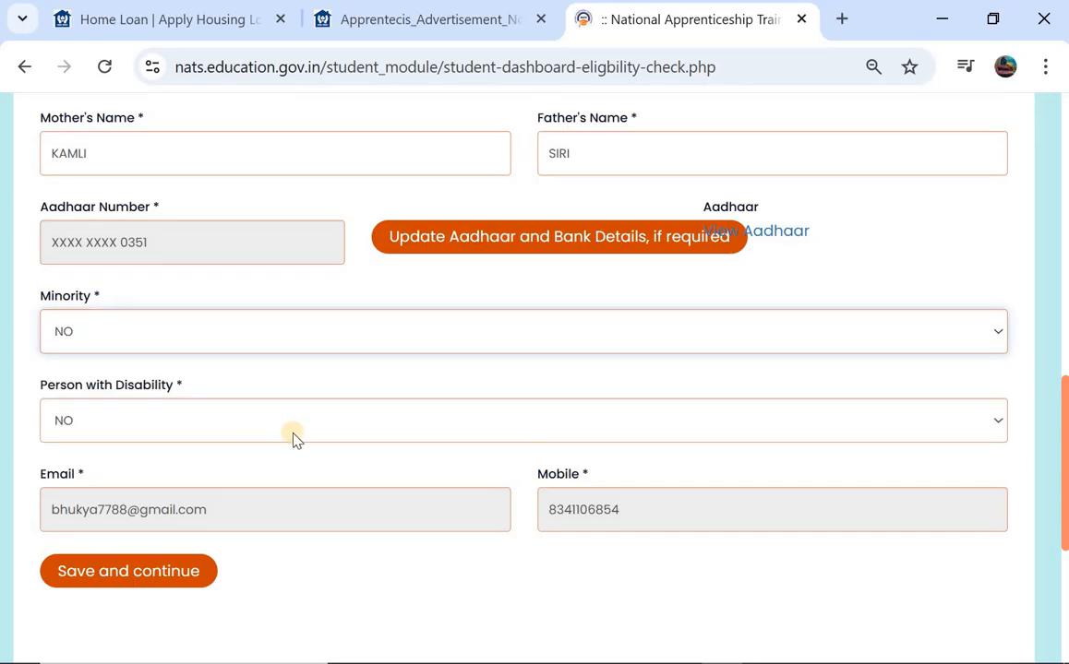
{"action": "left_click", "coordinate": [294, 436]}
{"action": "left_click", "coordinate": [279, 515]}
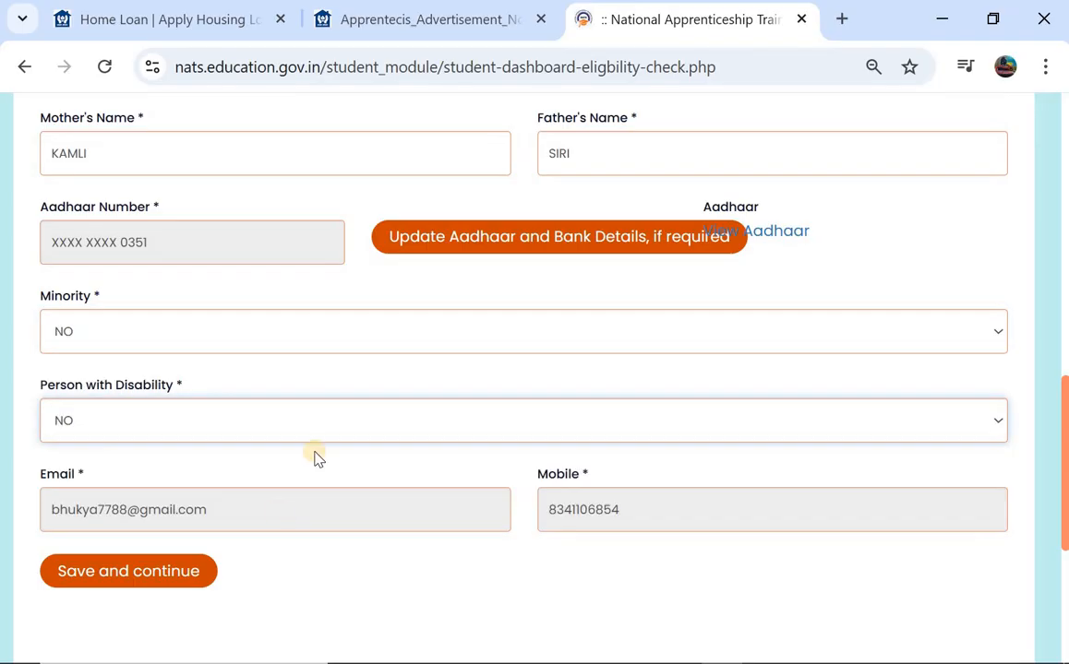
{"action": "scroll", "coordinate": [313, 459], "scroll_direction": "down", "scroll_amount": 1}
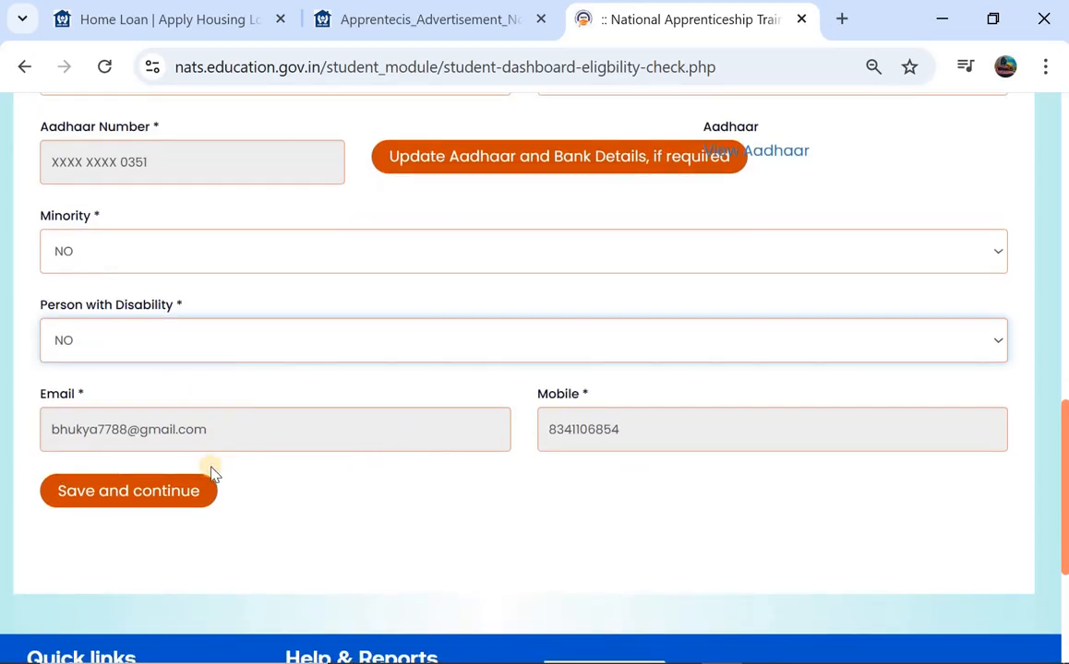
{"action": "left_click", "coordinate": [161, 492]}
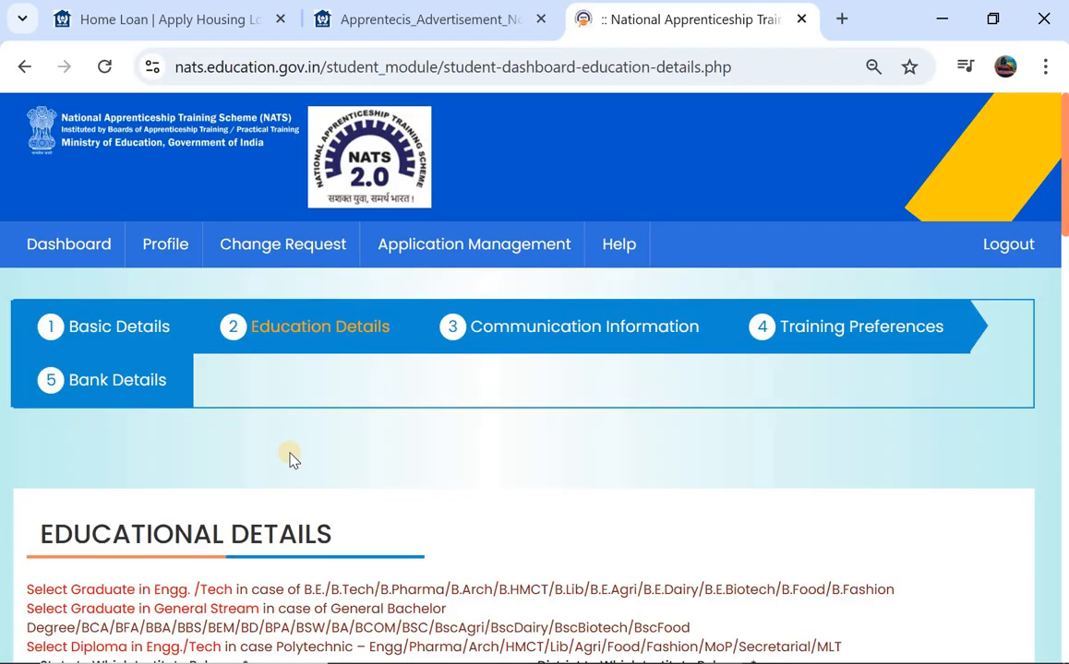
- Set Education Type to Graduate in General Stream
{"action": "scroll", "coordinate": [288, 459], "scroll_direction": "down", "scroll_amount": 2}
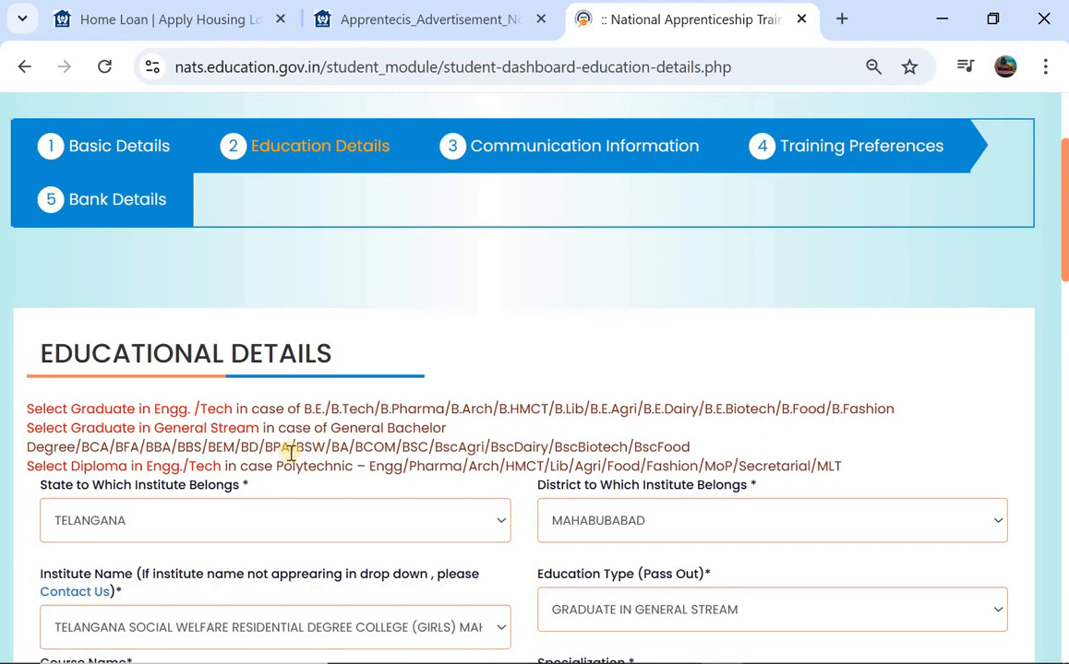
{"action": "scroll", "coordinate": [403, 429], "scroll_direction": "down", "scroll_amount": 1}
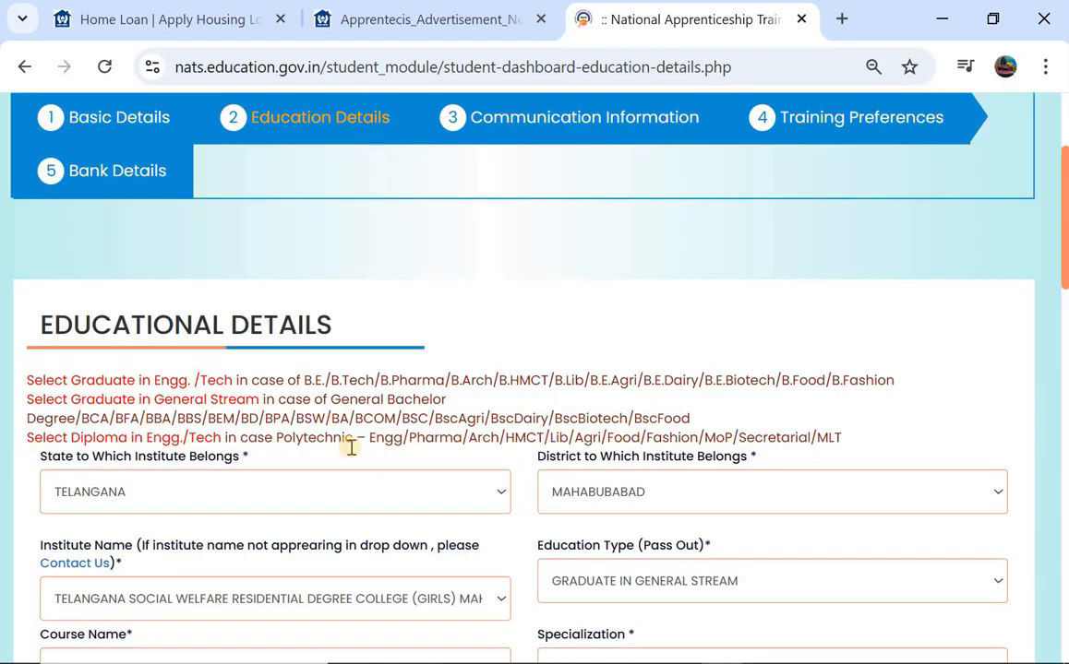
{"action": "scroll", "coordinate": [351, 447], "scroll_direction": "down", "scroll_amount": 1}
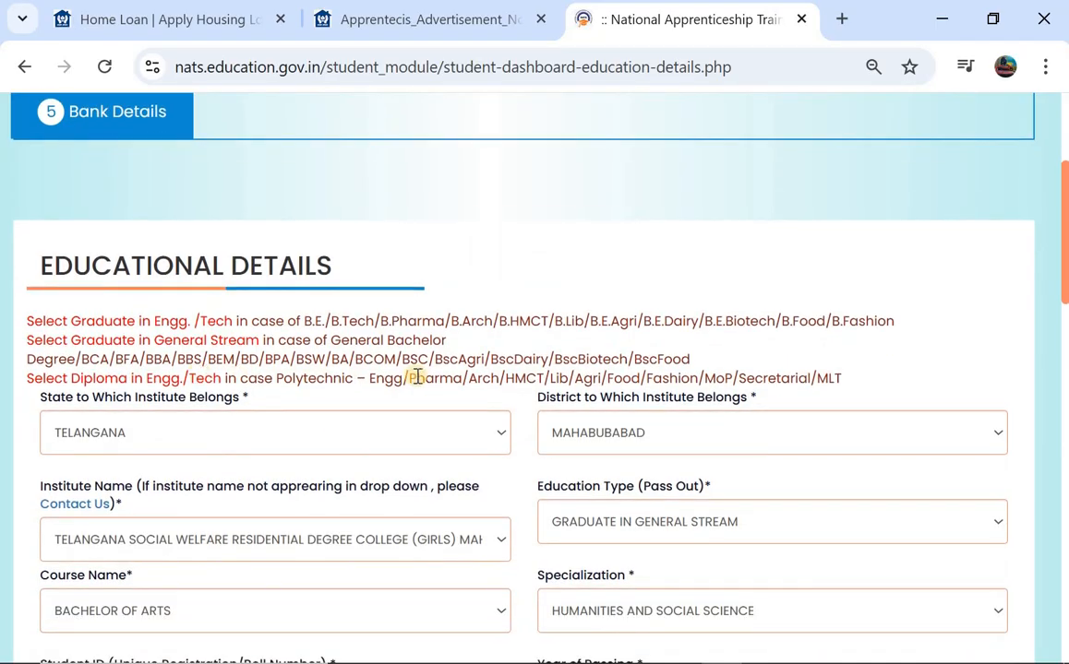
{"action": "scroll", "coordinate": [316, 383], "scroll_direction": "down", "scroll_amount": 2}
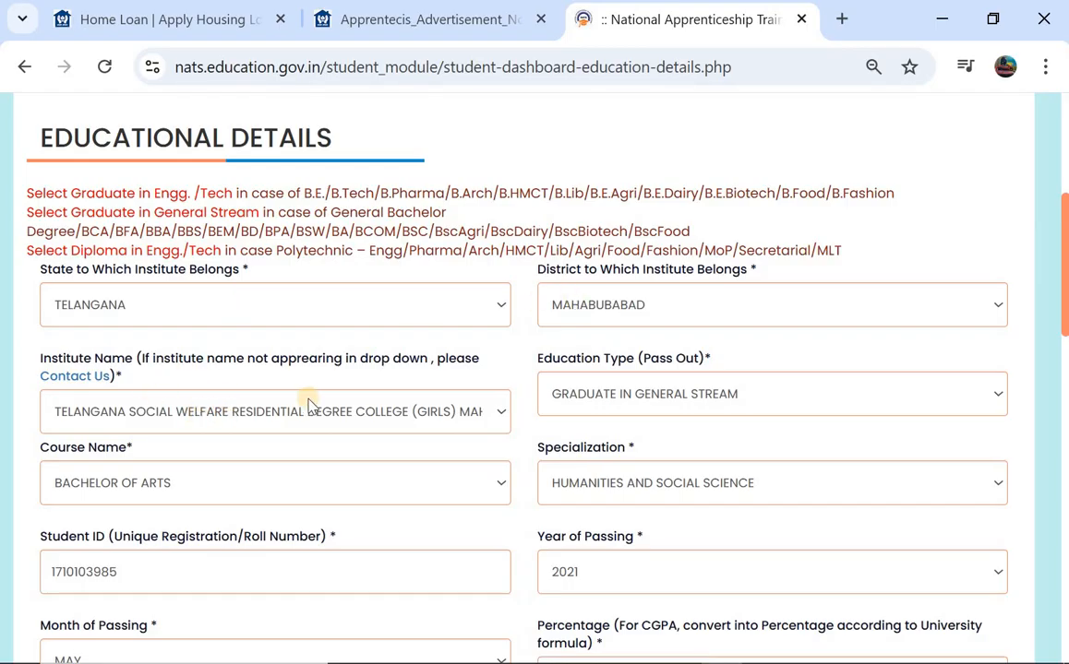
{"action": "left_click", "coordinate": [632, 405]}
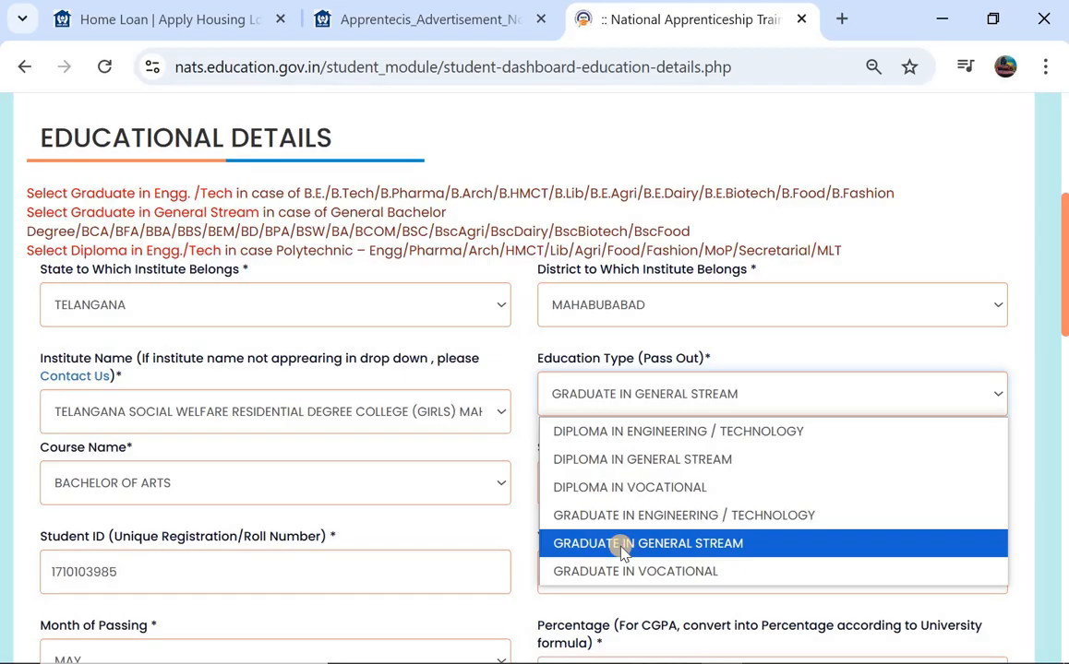
{"action": "left_click", "coordinate": [620, 551]}
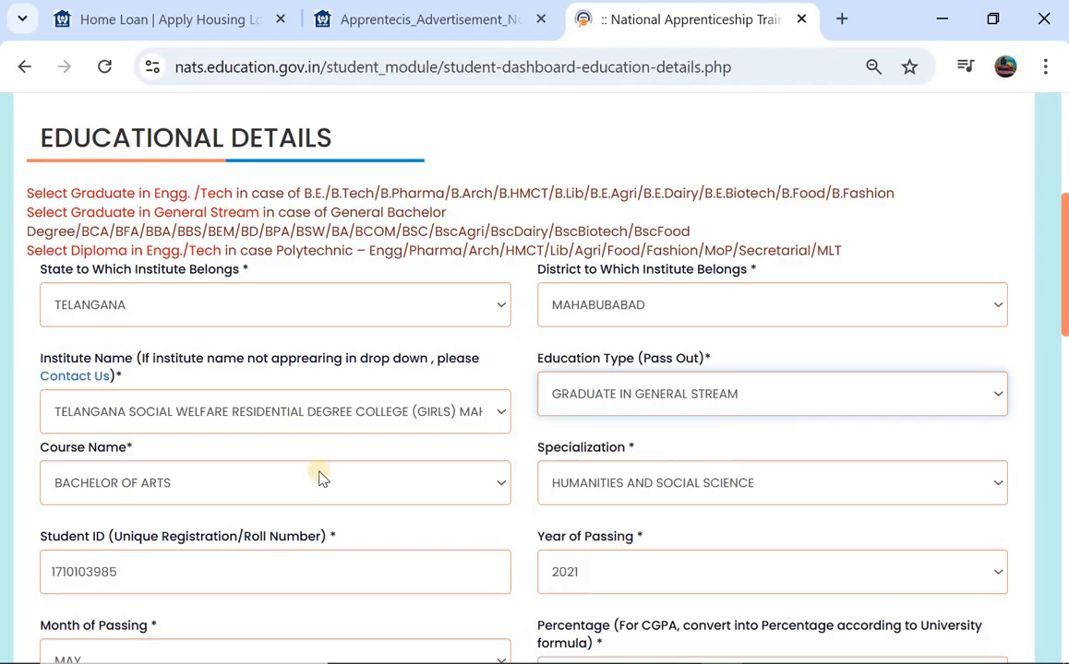
{"action": "left_click", "coordinate": [263, 480]}
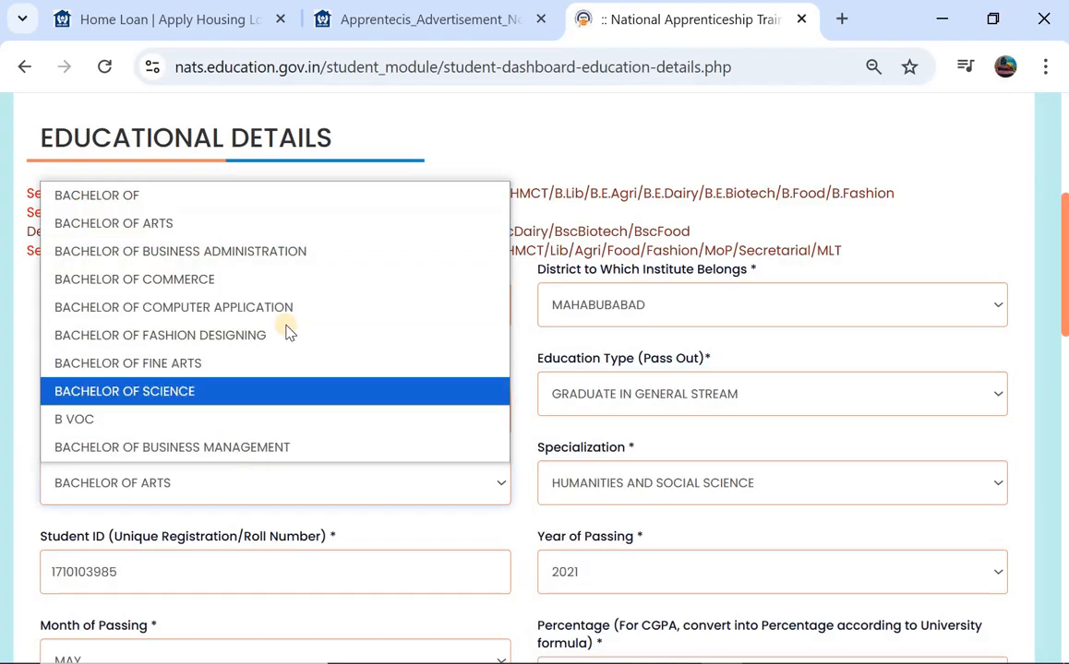
- Keep Bachelor of Arts as the course and change Specialization to HUMANITIES
{"action": "left_click", "coordinate": [369, 226]}
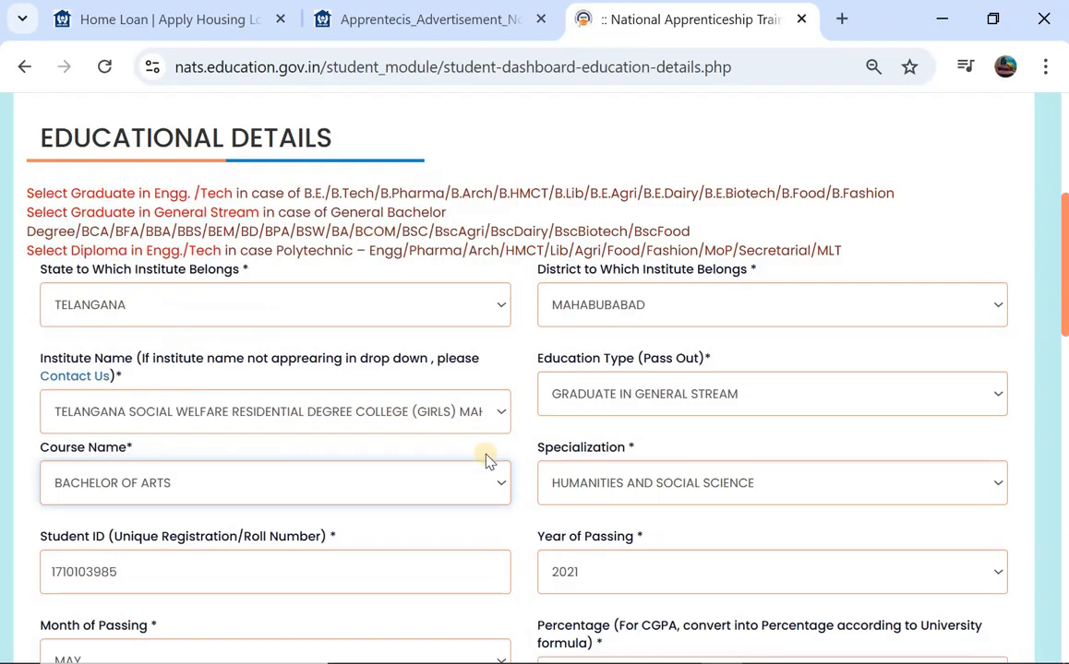
{"action": "left_click", "coordinate": [566, 488]}
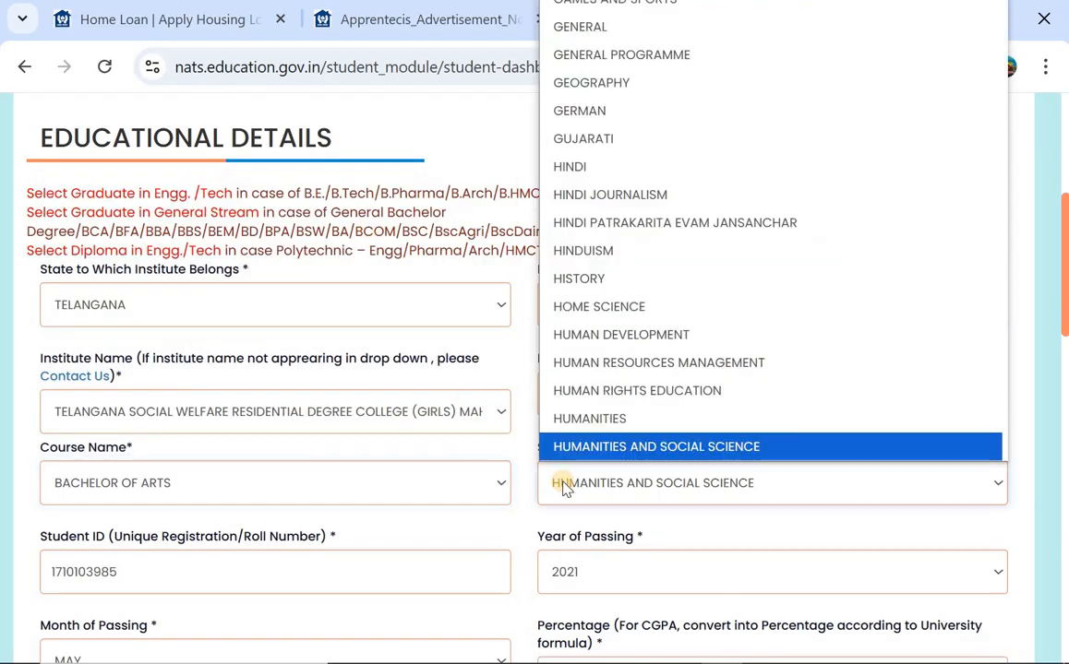
{"action": "left_click", "coordinate": [597, 420]}
{"action": "scroll", "coordinate": [354, 482], "scroll_direction": "down", "scroll_amount": 1}
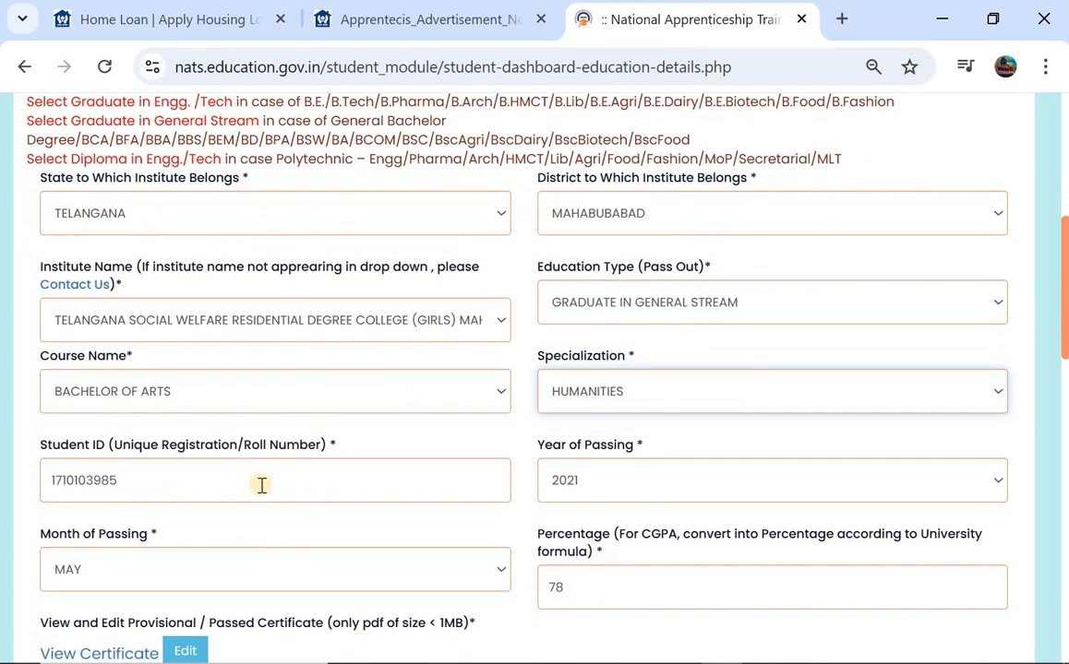
- Change the graduation percentage from 78 to 78.76
{"action": "scroll", "coordinate": [618, 496], "scroll_direction": "down", "scroll_amount": 1}
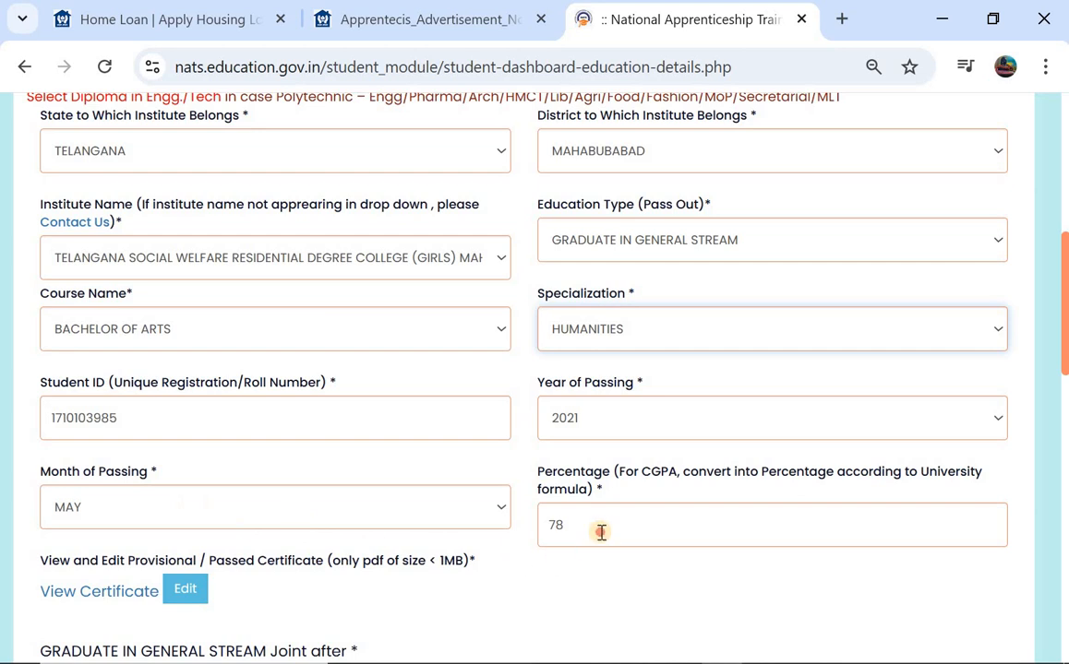
{"action": "left_click", "coordinate": [601, 531]}
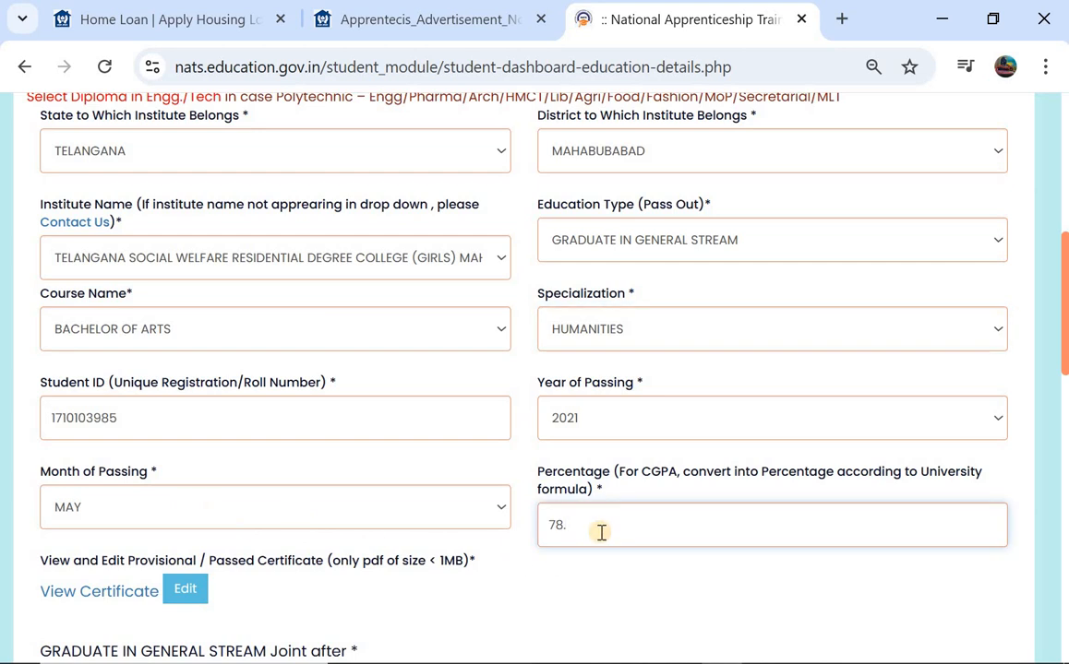
{"action": "scroll", "coordinate": [310, 471], "scroll_direction": "down", "scroll_amount": 2}
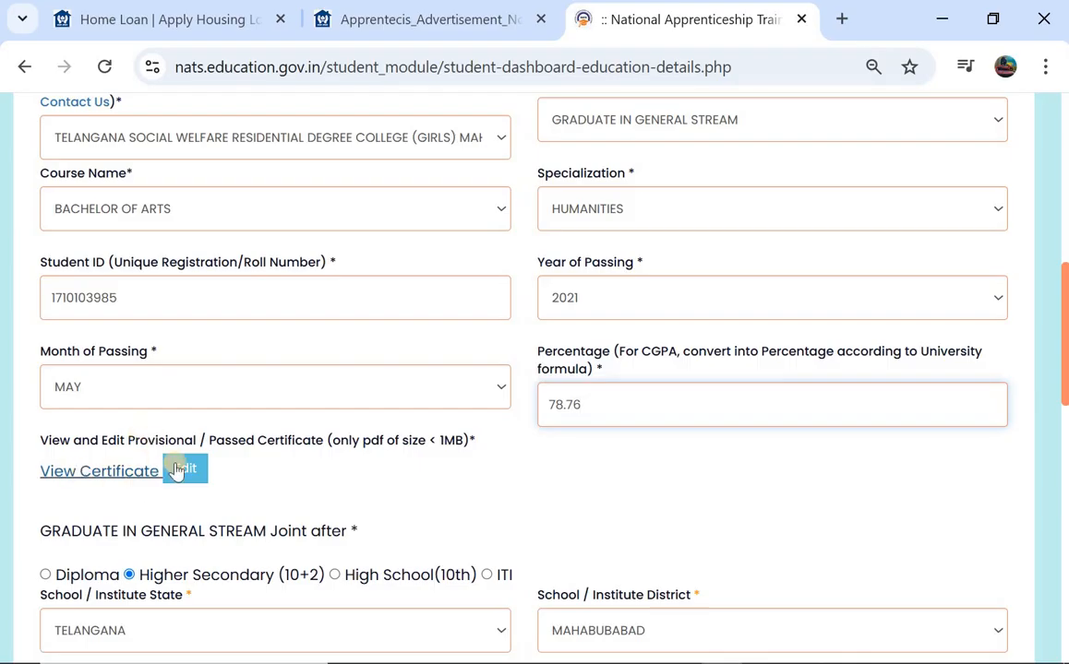
{"action": "scroll", "coordinate": [175, 463], "scroll_direction": "down", "scroll_amount": 1}
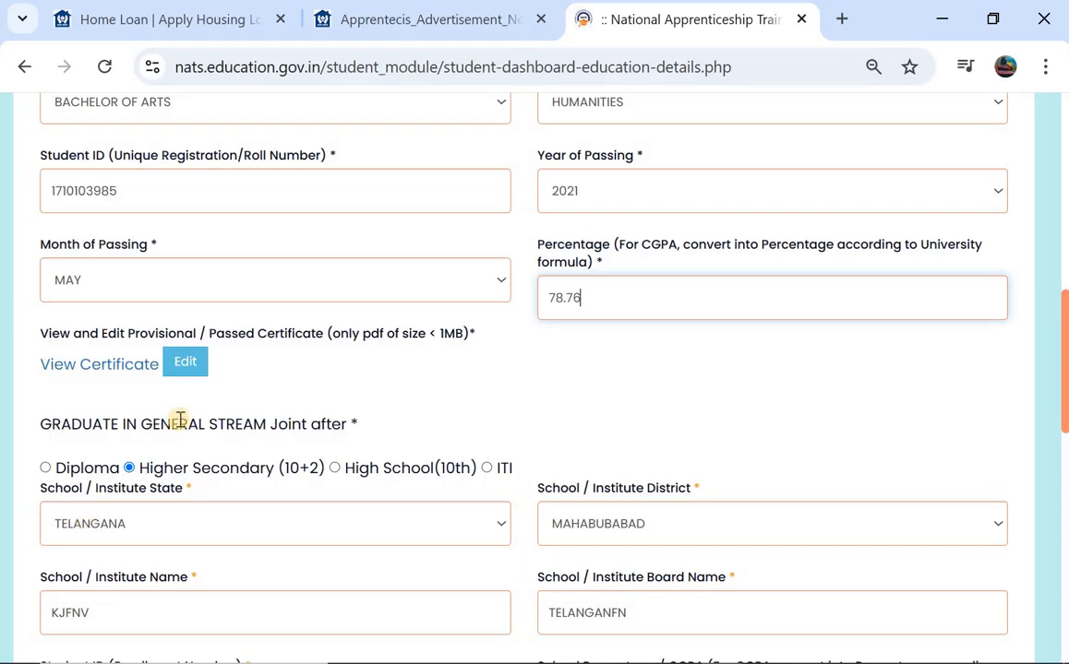
- Mark Higher Secondary (10+2) as the entry route and check the school percentage
{"action": "left_click", "coordinate": [127, 469]}
{"action": "scroll", "coordinate": [126, 470], "scroll_direction": "down", "scroll_amount": 2}
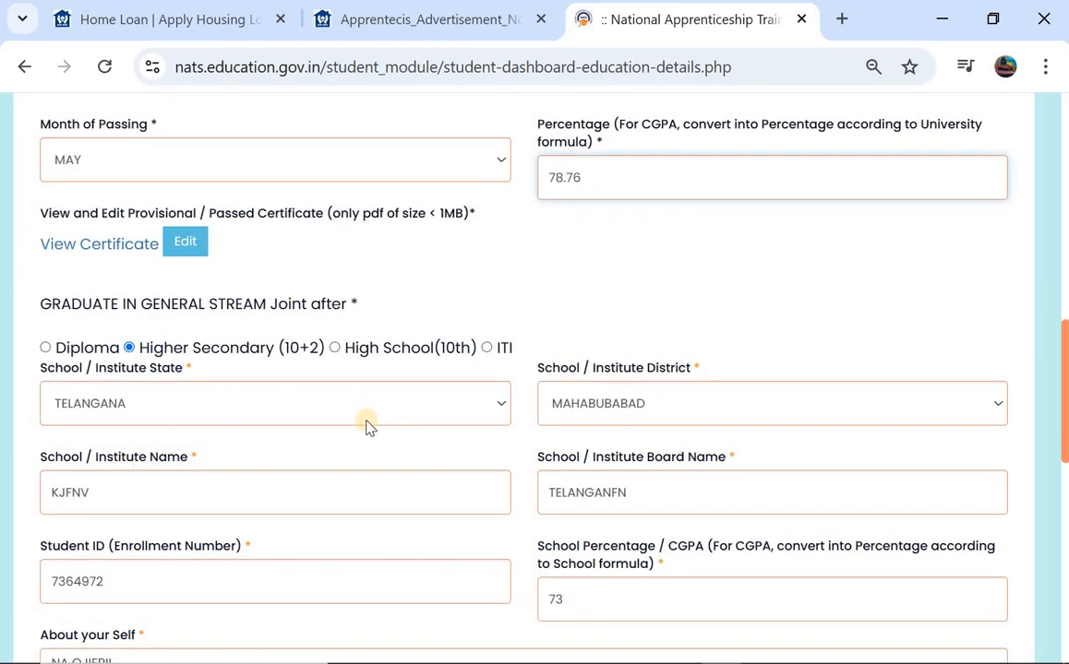
{"action": "scroll", "coordinate": [649, 407], "scroll_direction": "down", "scroll_amount": 1}
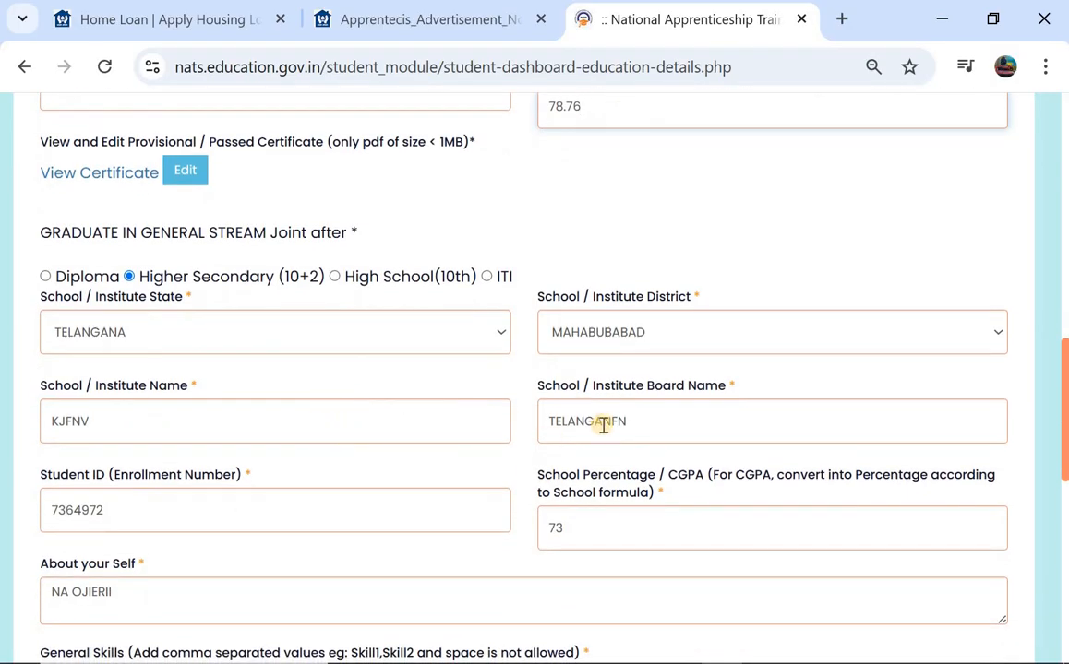
{"action": "scroll", "coordinate": [603, 424], "scroll_direction": "down", "scroll_amount": 1}
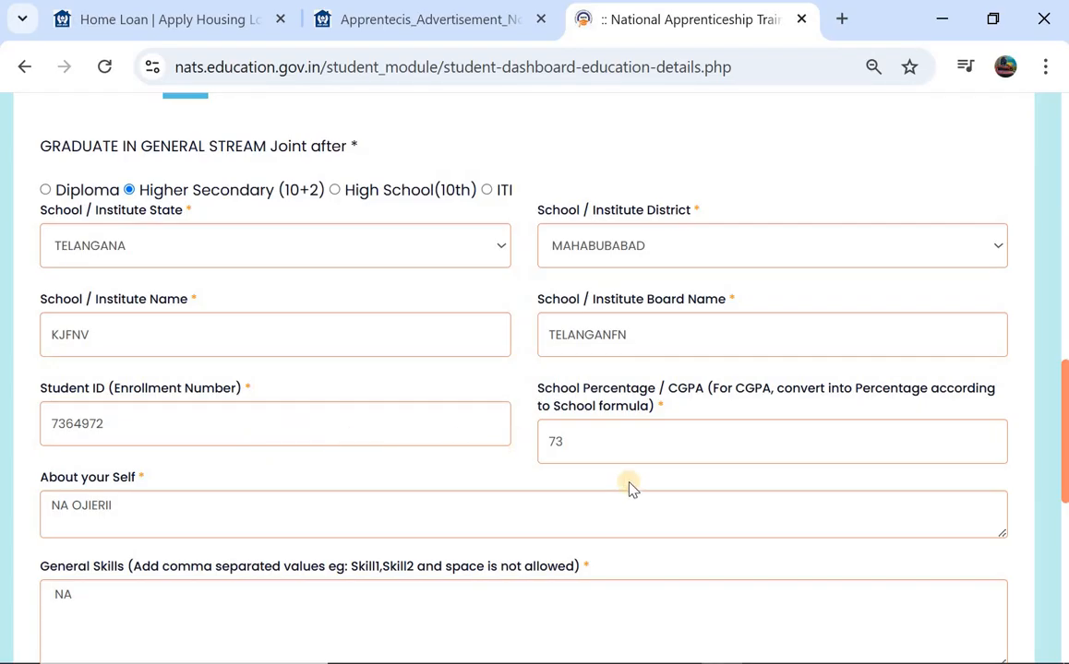
{"action": "left_click", "coordinate": [617, 456]}
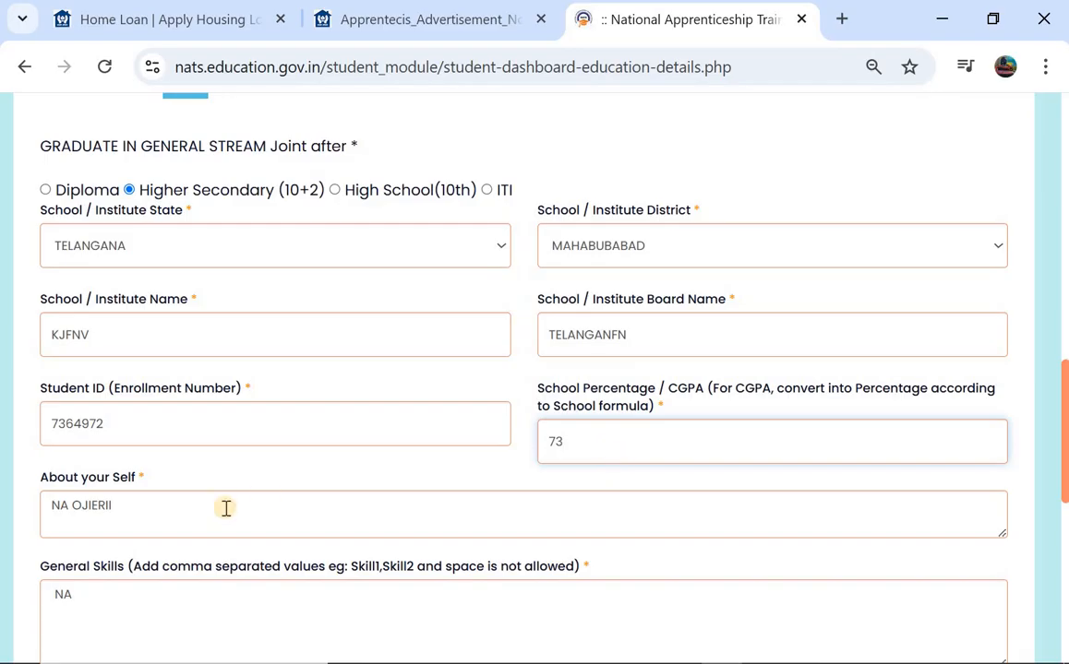
- Empty the About your Self text and try saving, which raises 'Please Enter the value'
{"action": "left_click", "coordinate": [162, 504]}
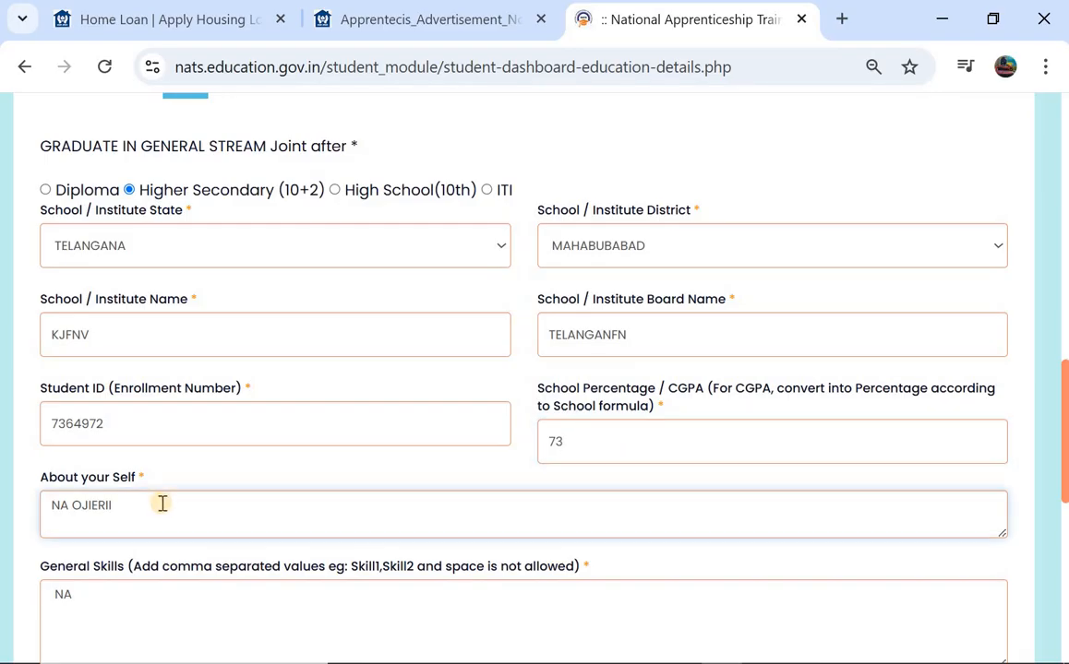
{"action": "left_click", "coordinate": [100, 504]}
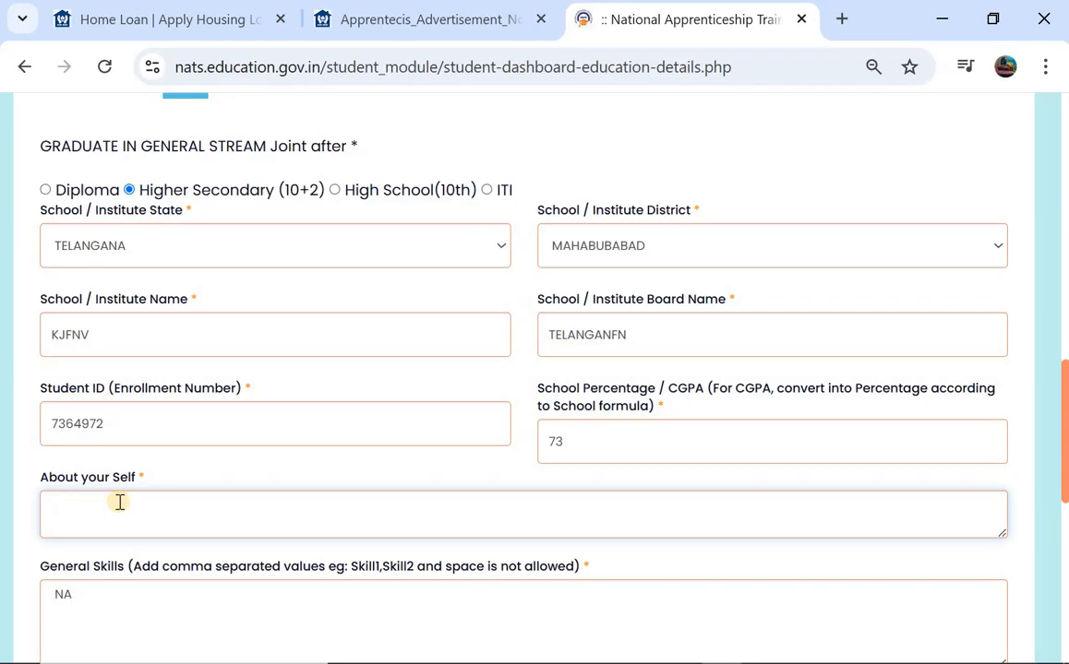
{"action": "scroll", "coordinate": [120, 502], "scroll_direction": "down", "scroll_amount": 2}
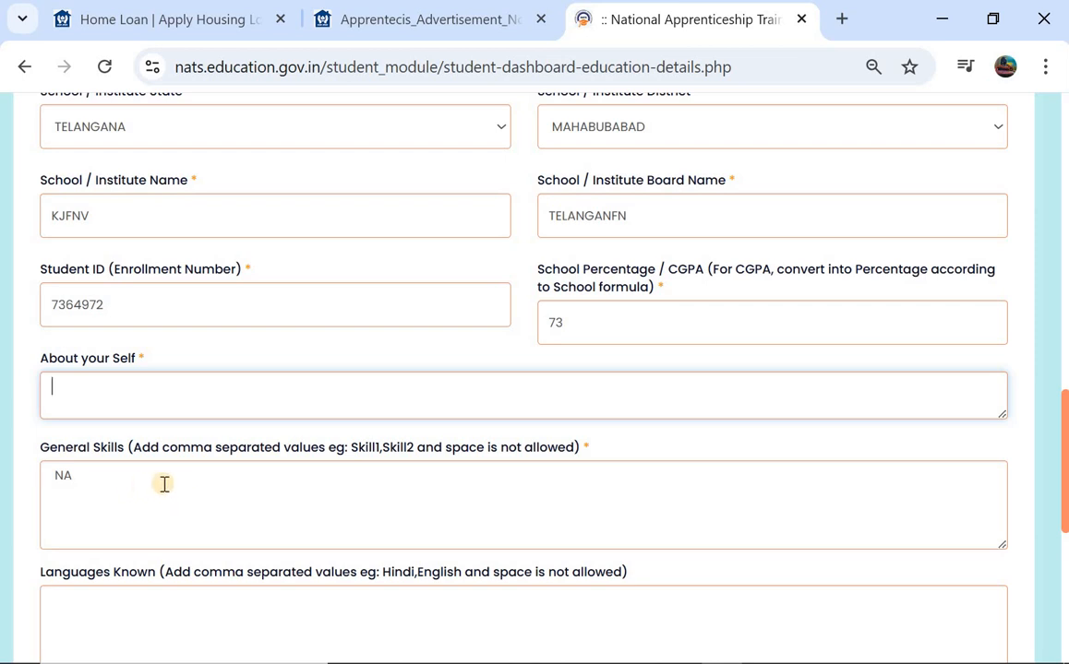
{"action": "scroll", "coordinate": [164, 484], "scroll_direction": "down", "scroll_amount": 2}
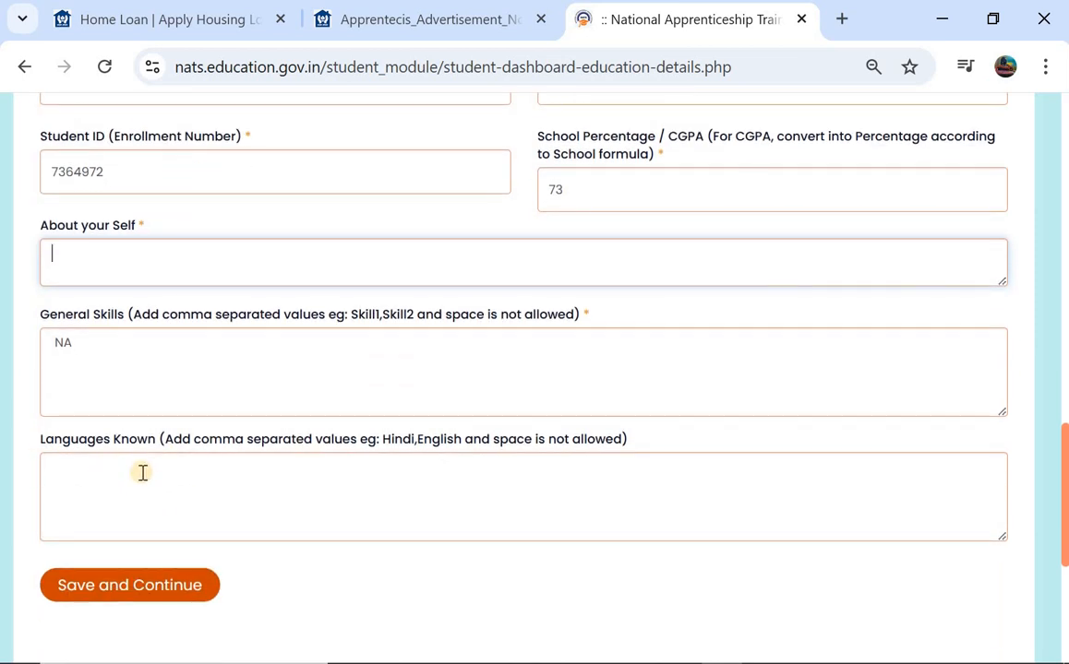
{"action": "left_click", "coordinate": [158, 473]}
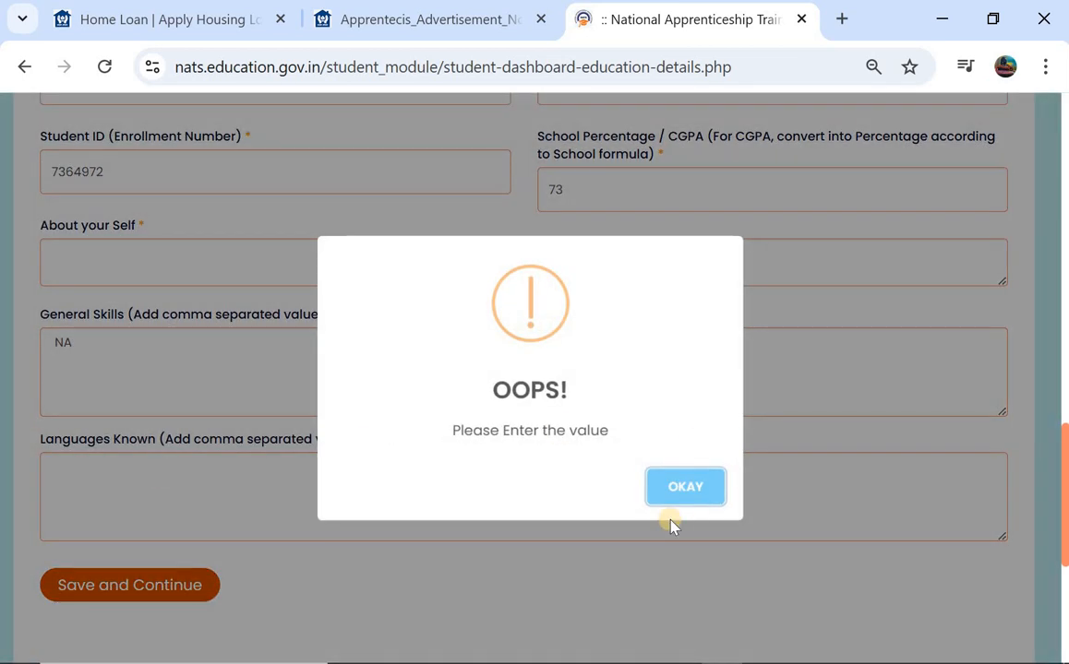
- Dismiss the alert, enter TELUGU ENGLISH in Languages Known, and save the education details
{"action": "left_click", "coordinate": [701, 487]}
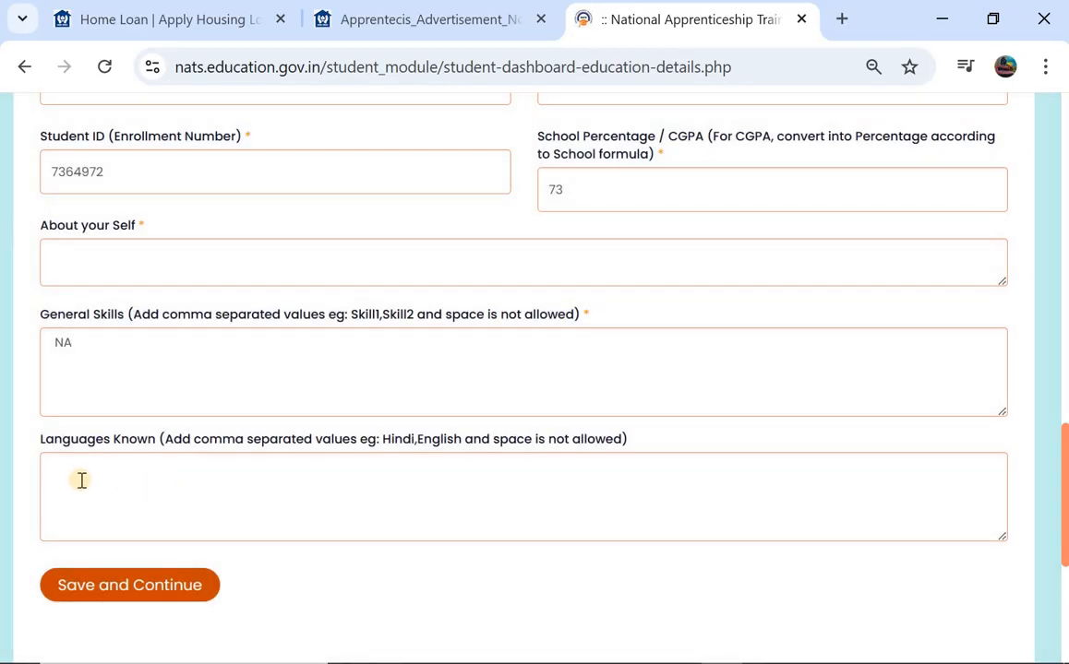
{"action": "left_click", "coordinate": [145, 475]}
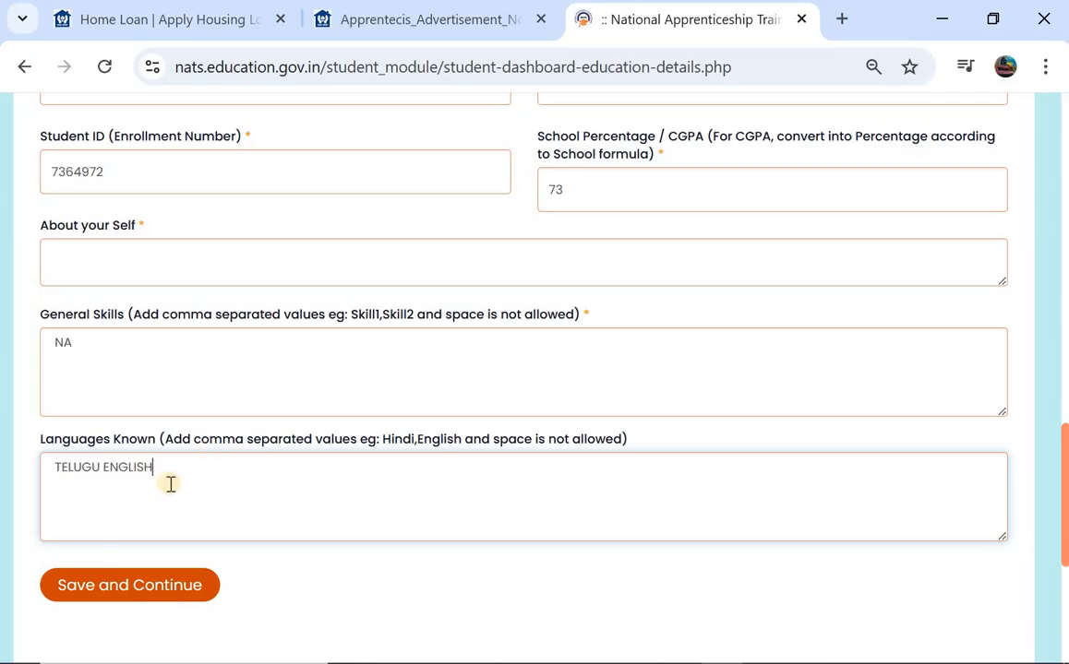
{"action": "left_click", "coordinate": [136, 585]}
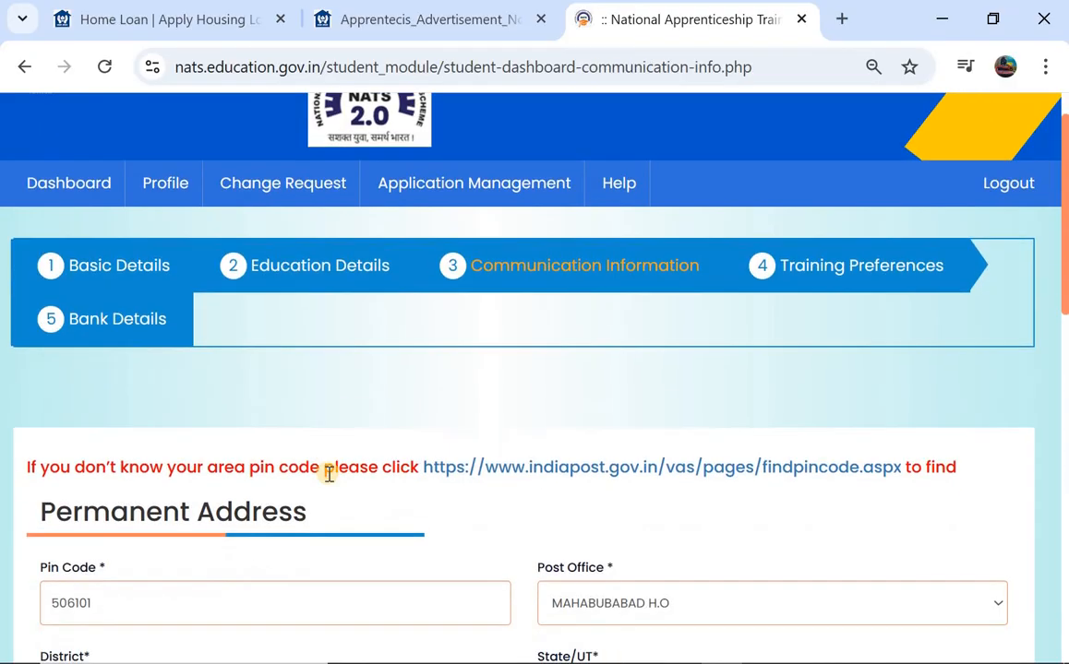
- Correct the permanent pin code and choose KESAMUDRAM S.O, district MAHABUBABAD, state TELANGANA
{"action": "scroll", "coordinate": [341, 466], "scroll_direction": "down", "scroll_amount": 2}
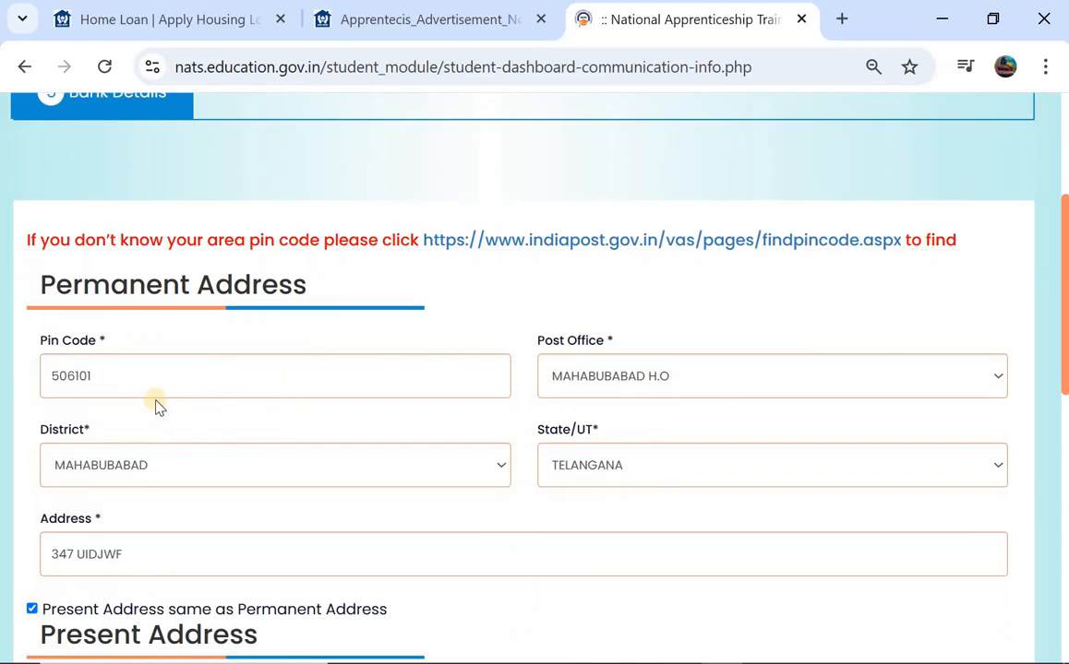
{"action": "left_click", "coordinate": [176, 377]}
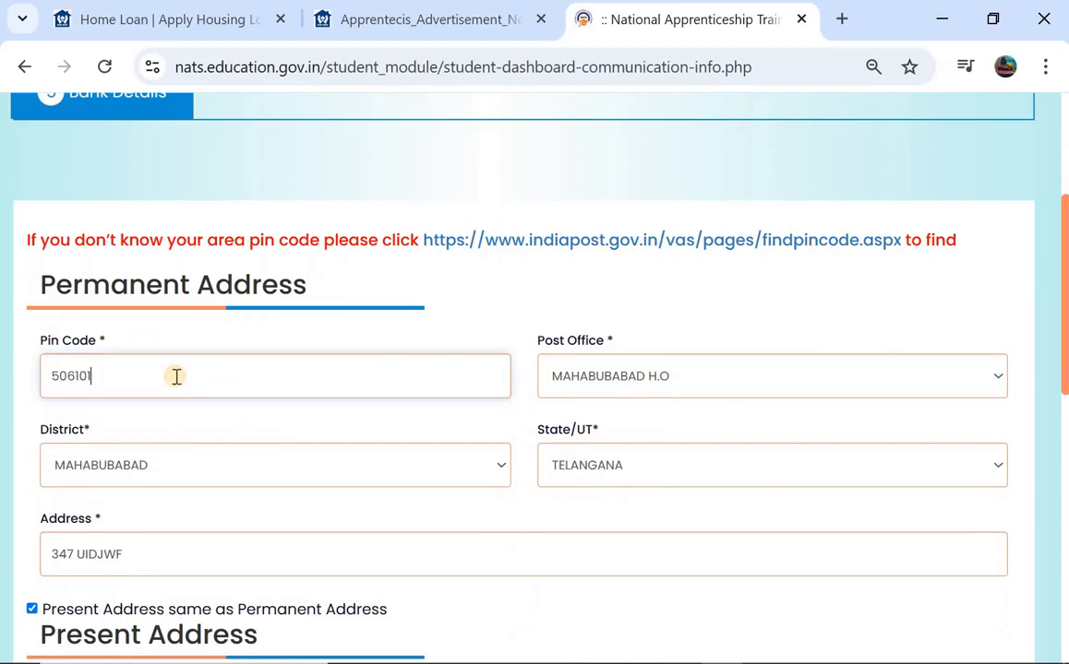
{"action": "key", "text": "BackSpace"}
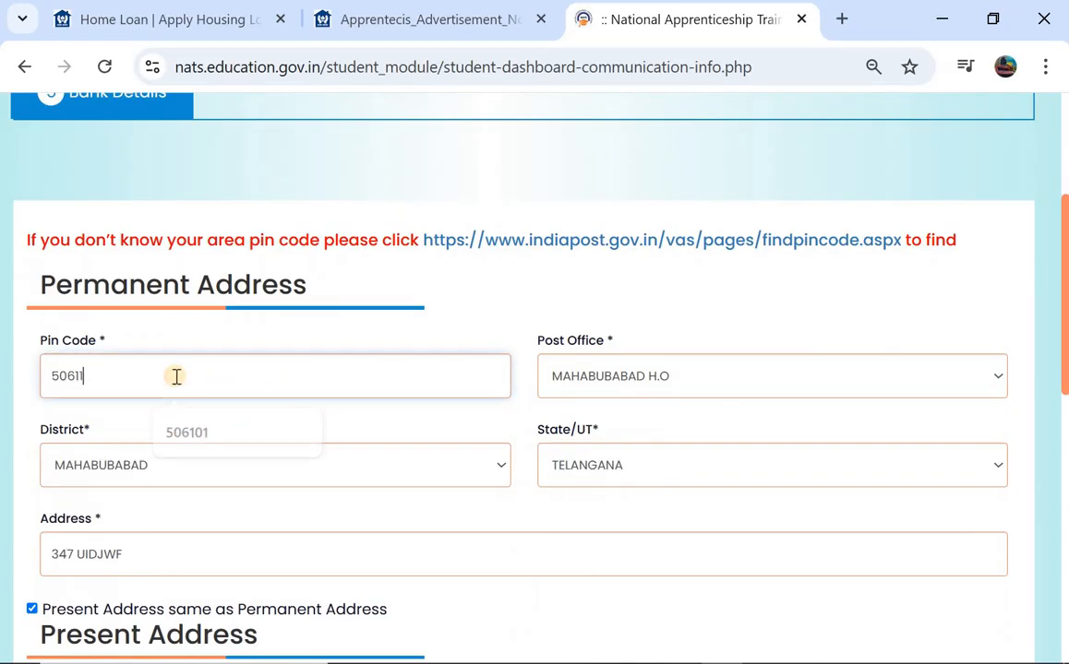
{"action": "type", "text": "12"}
{"action": "left_click", "coordinate": [701, 367]}
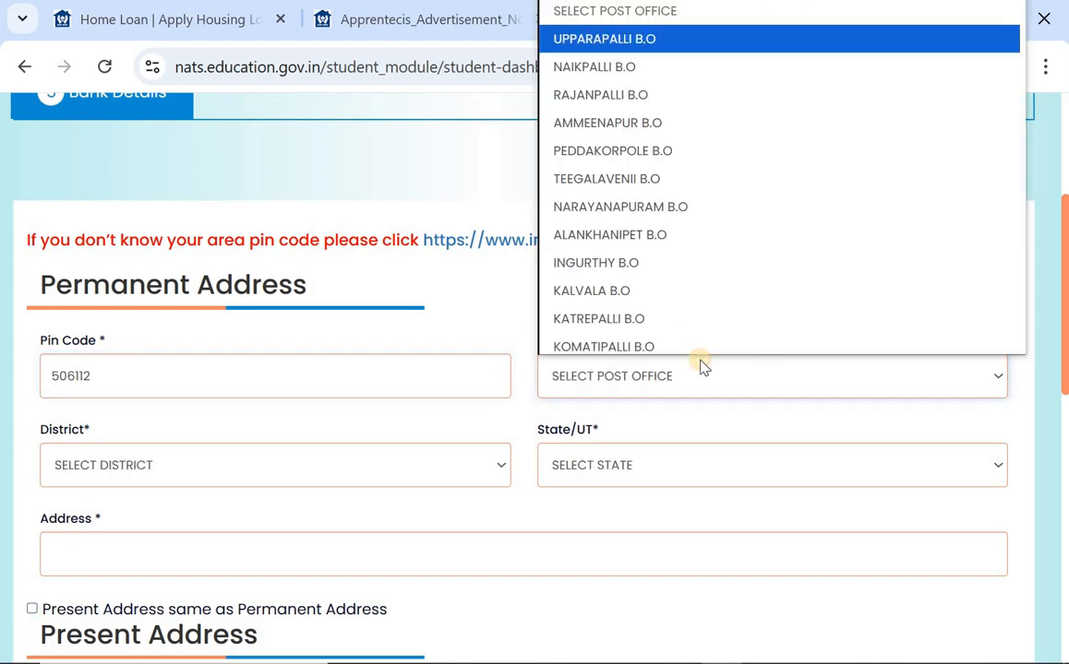
{"action": "scroll", "coordinate": [639, 351], "scroll_direction": "down", "scroll_amount": 1}
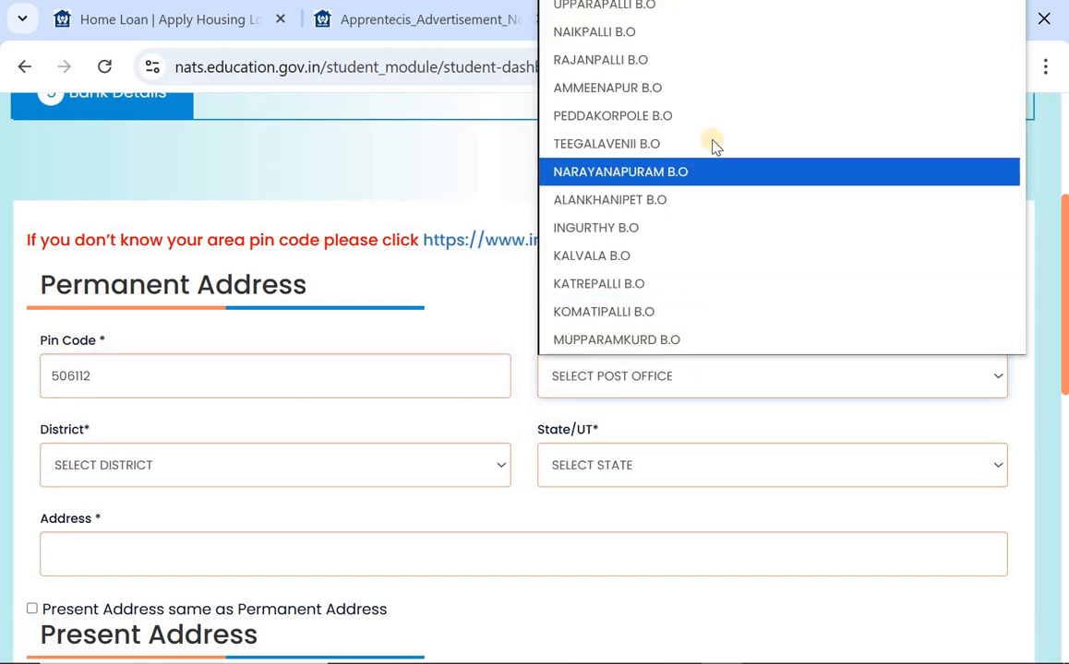
{"action": "scroll", "coordinate": [713, 142], "scroll_direction": "down", "scroll_amount": 2}
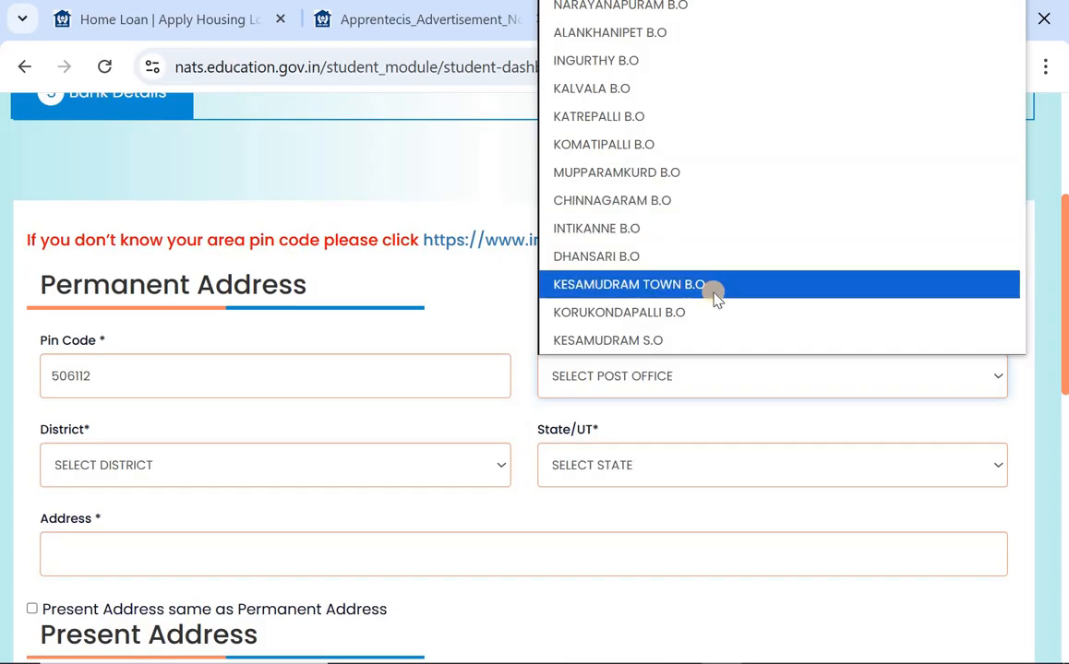
{"action": "left_click", "coordinate": [664, 338]}
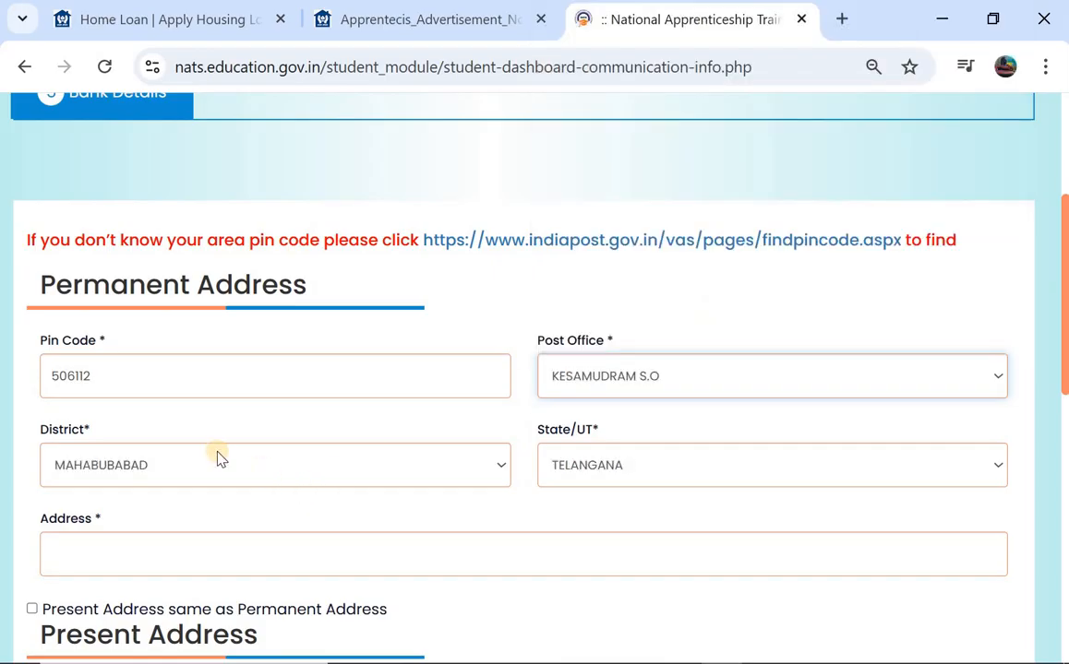
{"action": "left_click", "coordinate": [219, 458]}
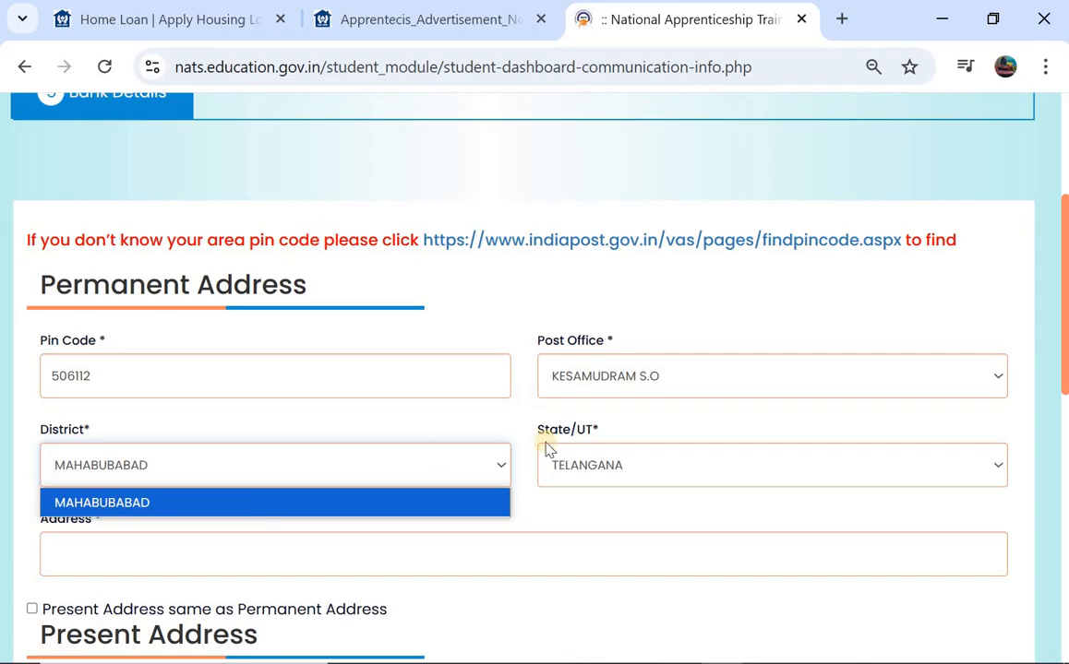
{"action": "left_click", "coordinate": [602, 463]}
{"action": "left_click", "coordinate": [598, 457]}
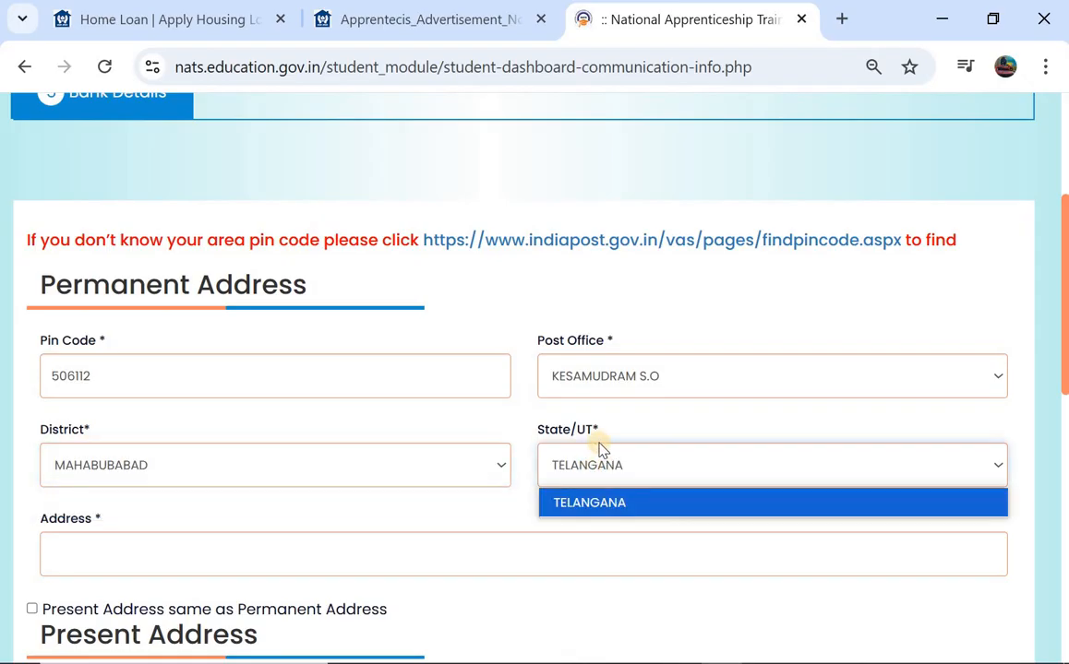
{"action": "left_click", "coordinate": [578, 506]}
- Enter the permanent street address, copy it to the present address, and save the communication details
{"action": "scroll", "coordinate": [107, 374], "scroll_direction": "down", "scroll_amount": 2}
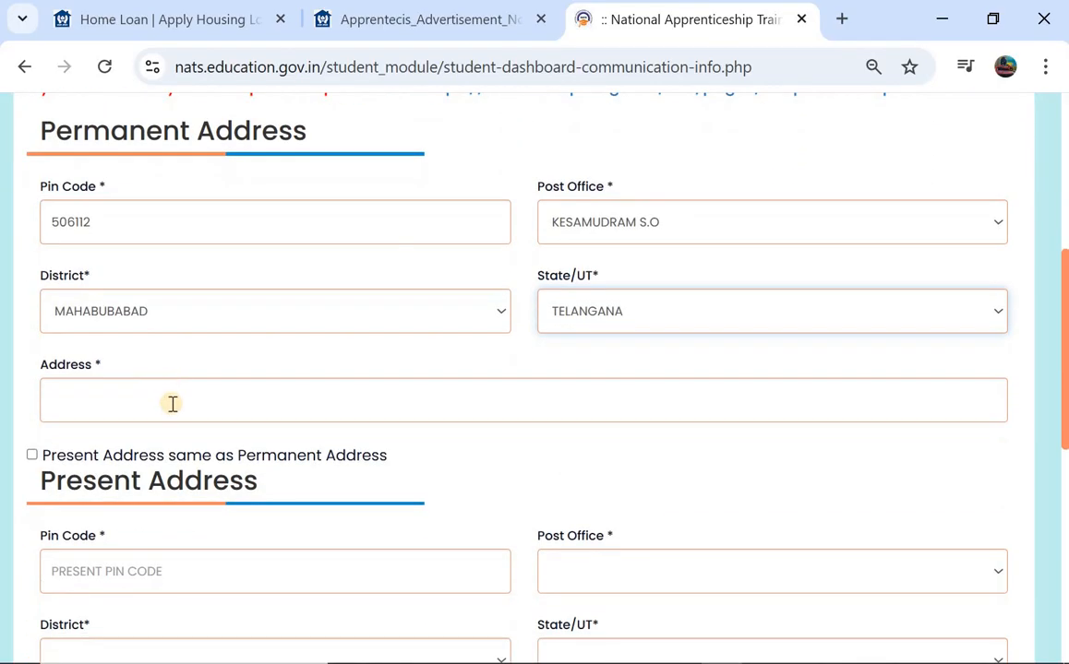
{"action": "left_click", "coordinate": [172, 405]}
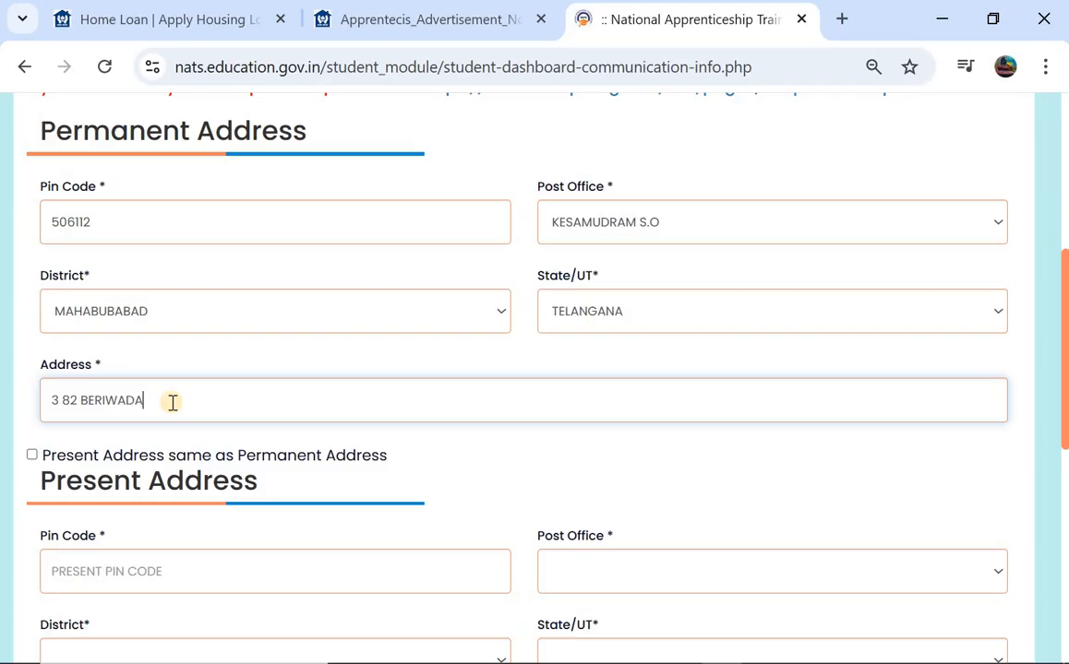
{"action": "left_click", "coordinate": [32, 455]}
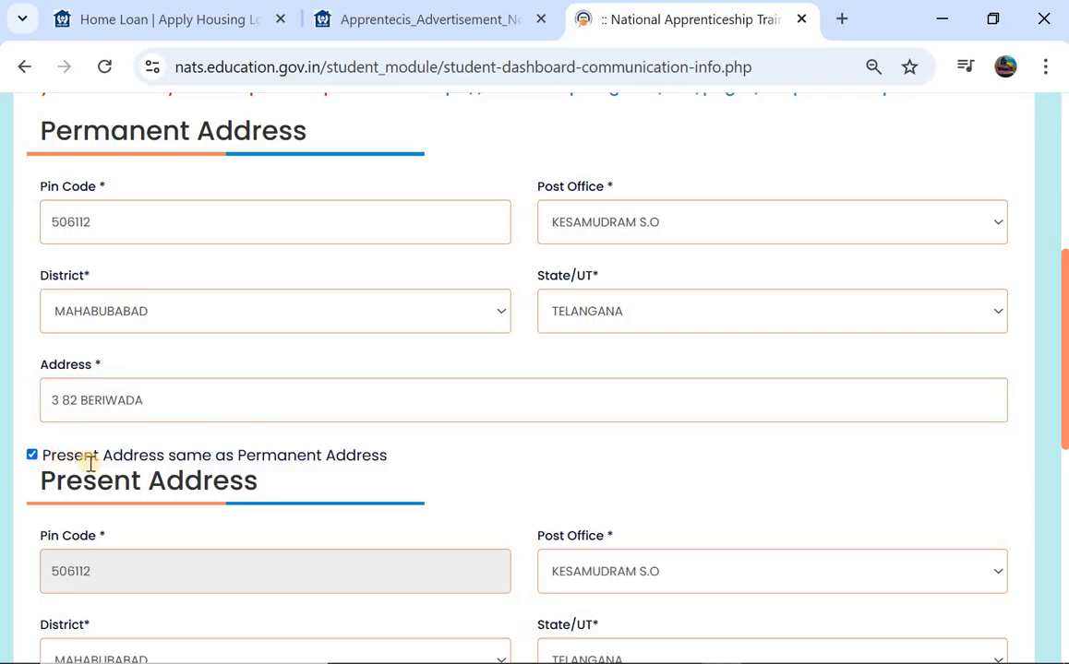
{"action": "scroll", "coordinate": [91, 464], "scroll_direction": "down", "scroll_amount": 1}
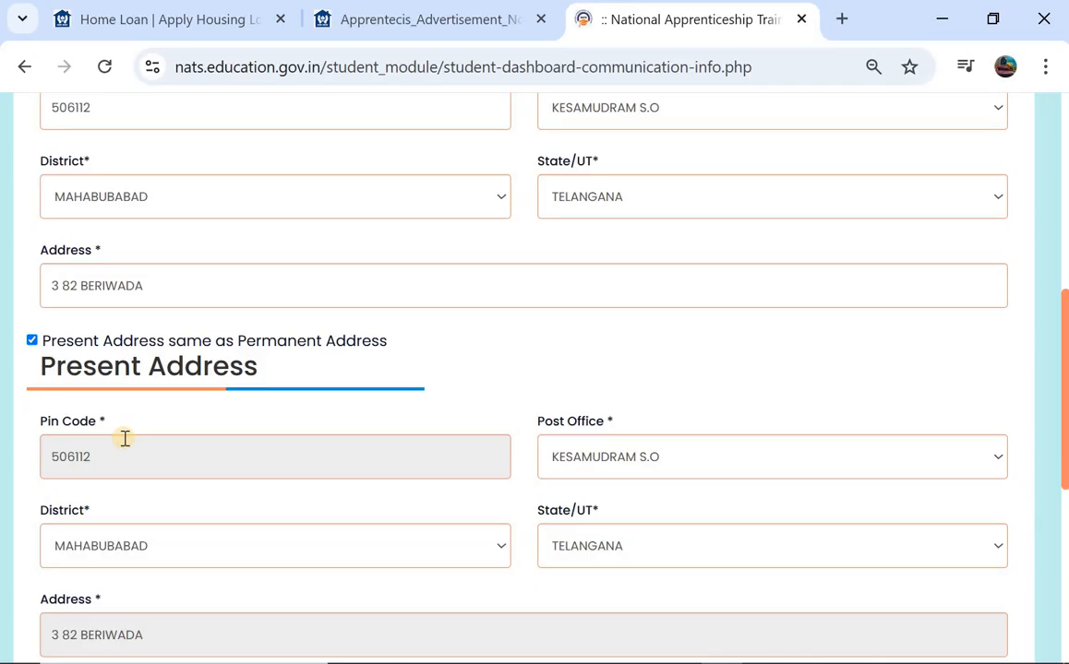
{"action": "scroll", "coordinate": [125, 439], "scroll_direction": "down", "scroll_amount": 1}
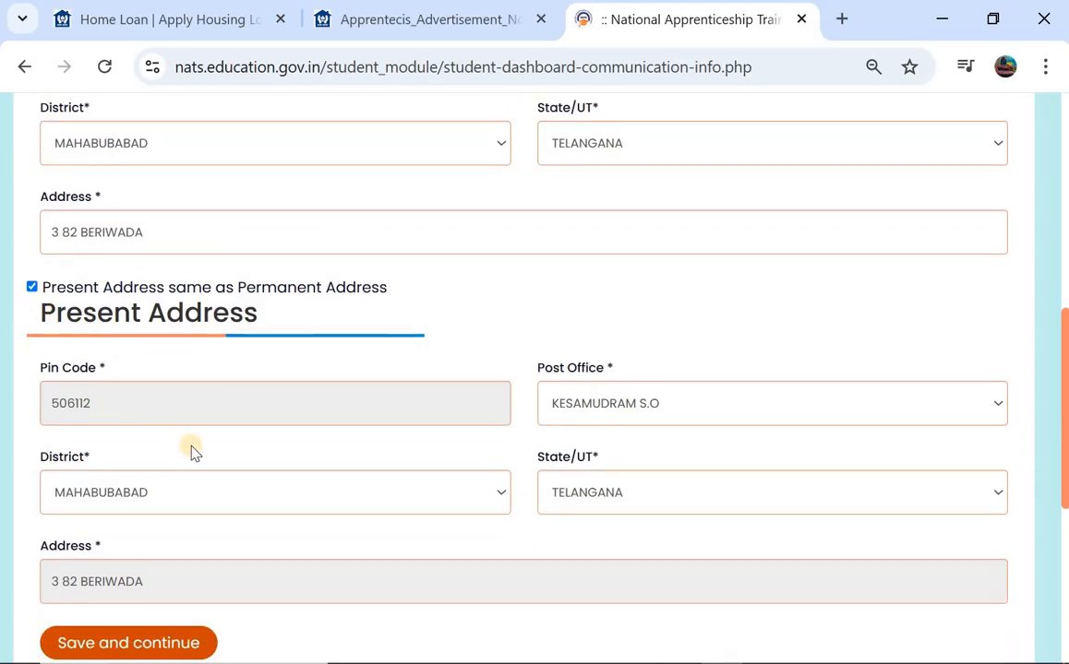
{"action": "left_click", "coordinate": [143, 639]}
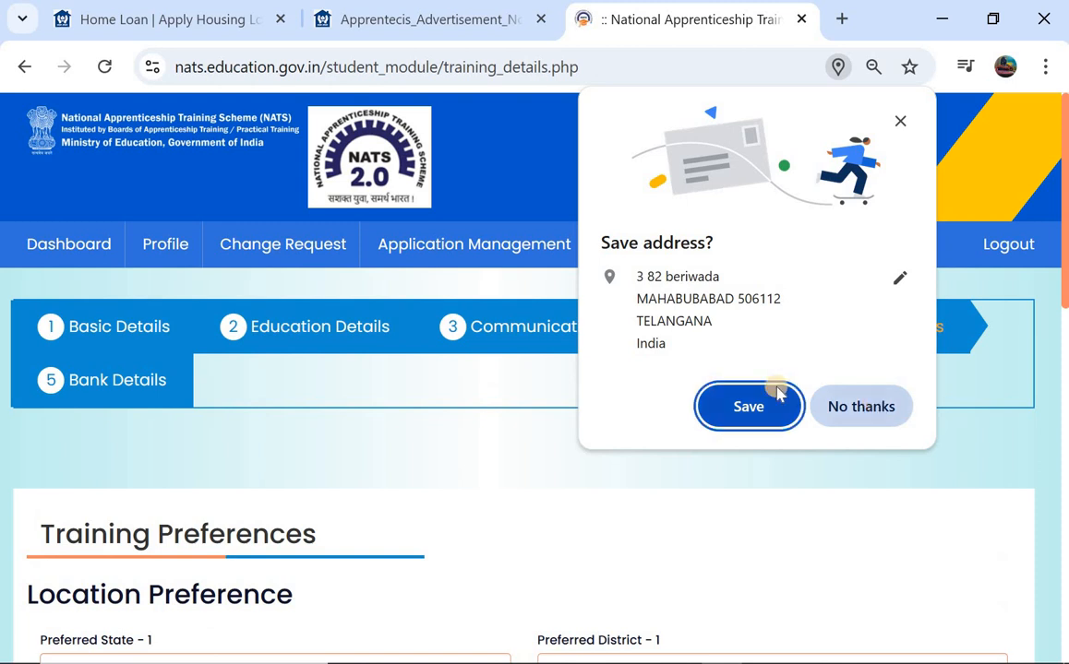
- Dismiss the browser's save-address prompt and keep TELANGANA–MAHABUBABAD as the first location preference
{"action": "left_click", "coordinate": [773, 395]}
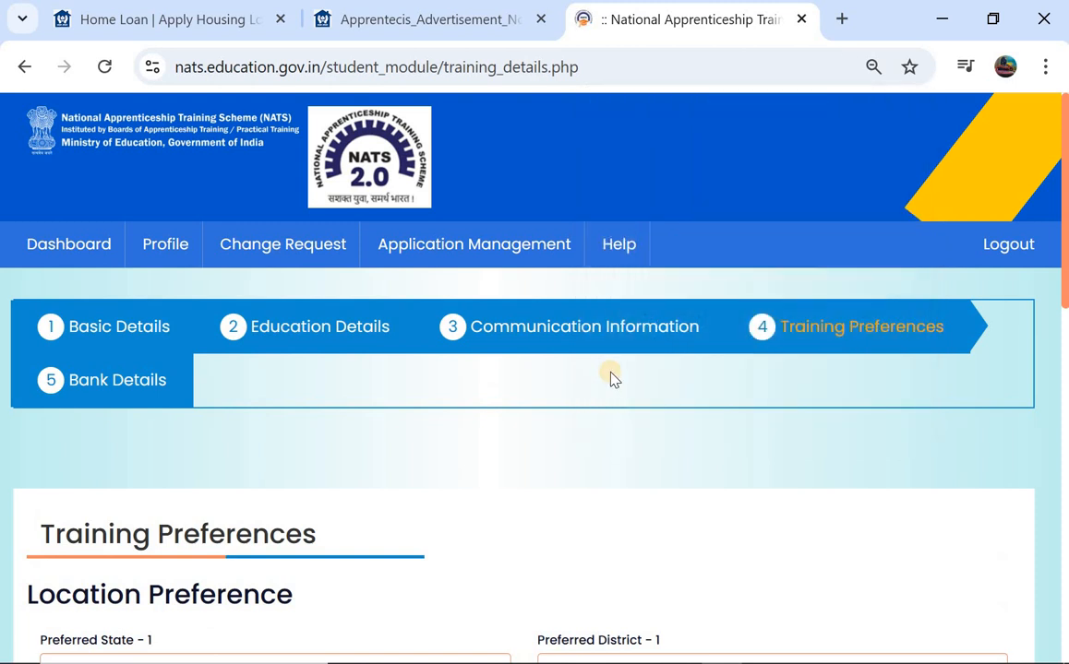
{"action": "scroll", "coordinate": [612, 378], "scroll_direction": "down", "scroll_amount": 1}
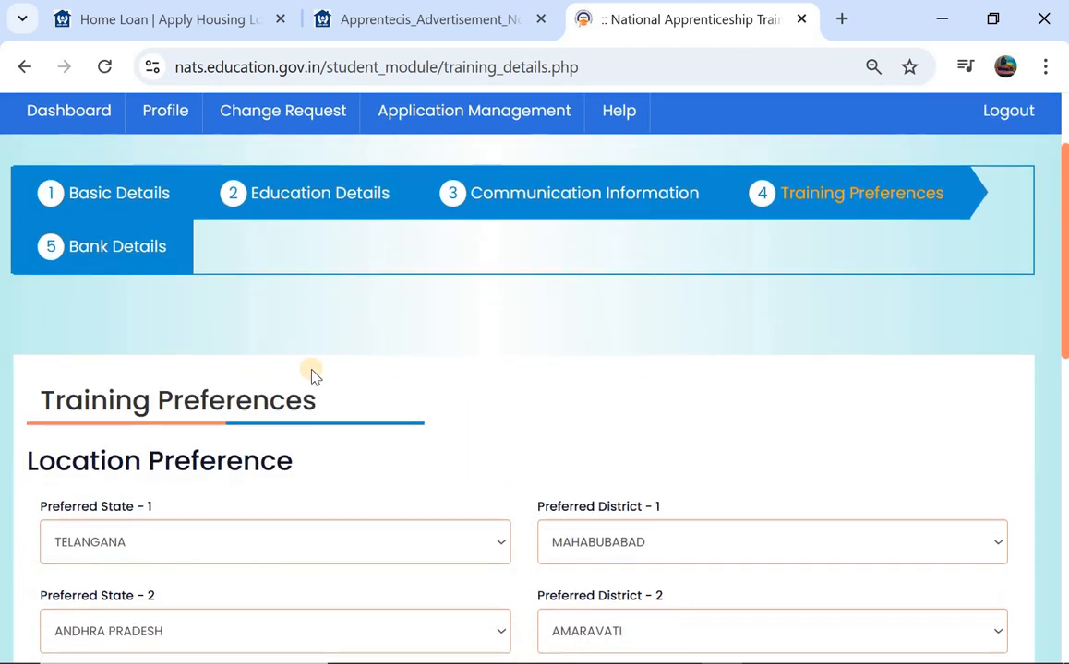
{"action": "scroll", "coordinate": [311, 375], "scroll_direction": "down", "scroll_amount": 3}
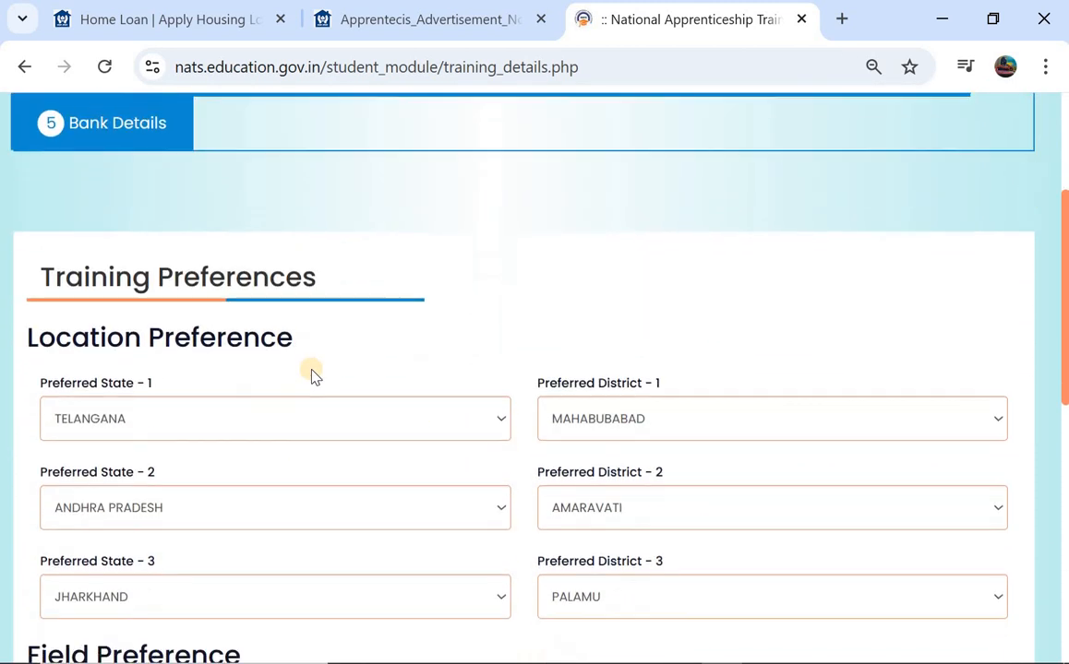
{"action": "left_click", "coordinate": [196, 413]}
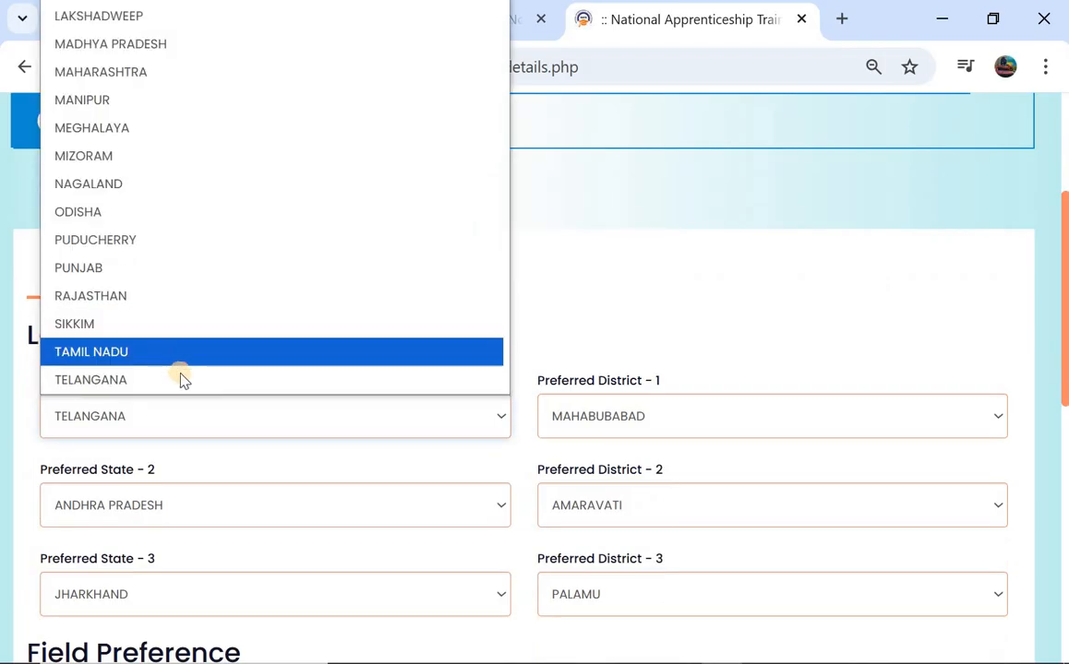
{"action": "left_click", "coordinate": [185, 379]}
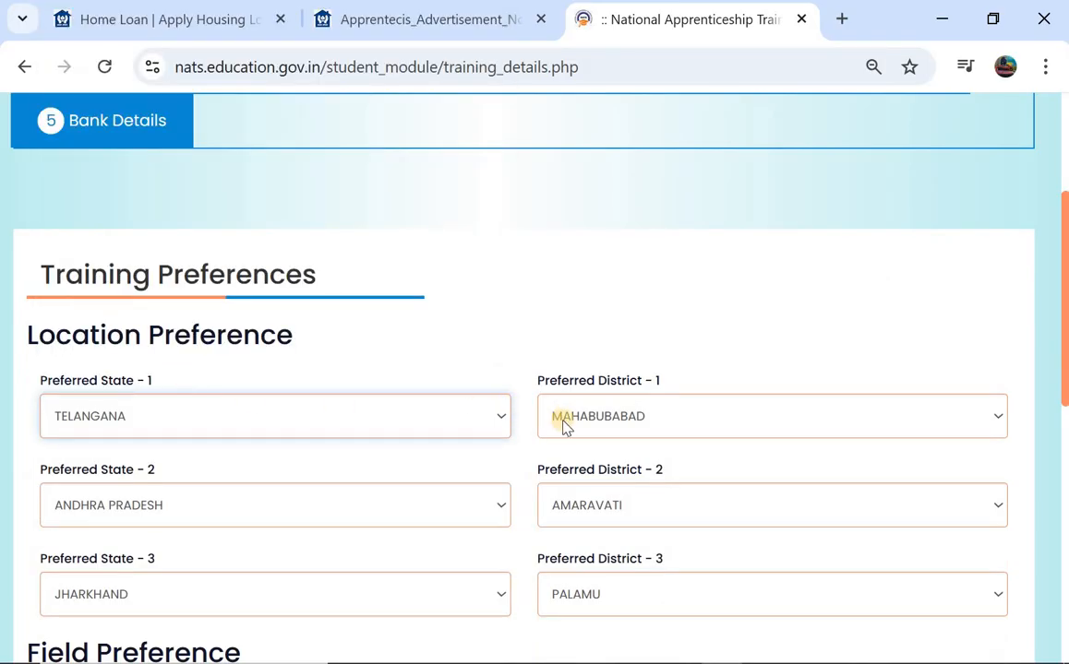
{"action": "left_click", "coordinate": [563, 424]}
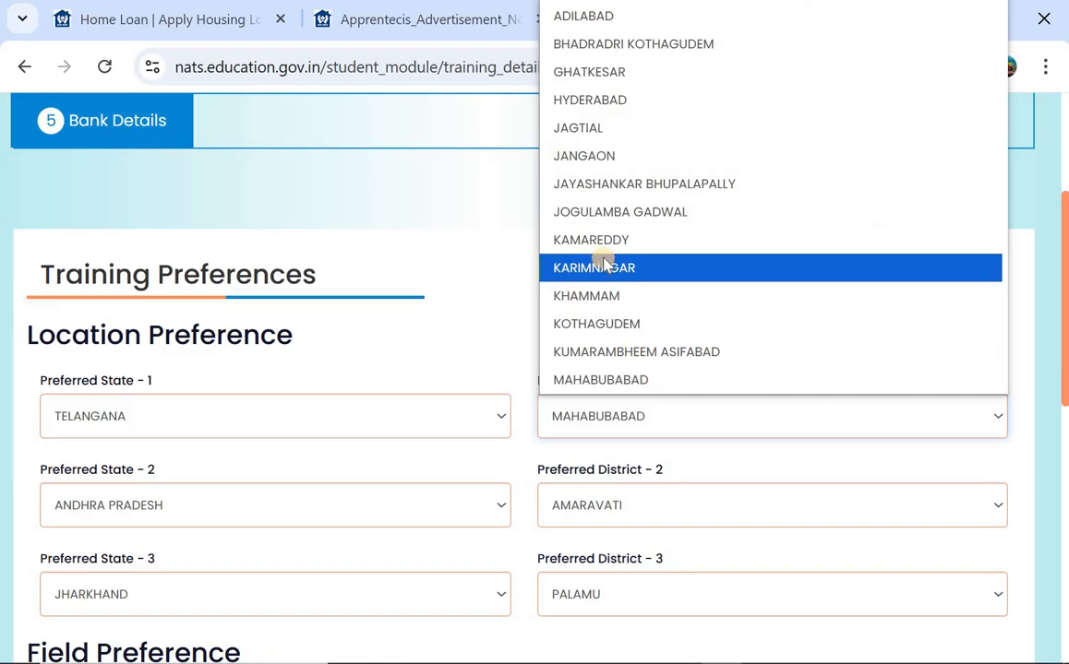
{"action": "scroll", "coordinate": [605, 305], "scroll_direction": "down", "scroll_amount": 1}
{"action": "left_click", "coordinate": [604, 340]}
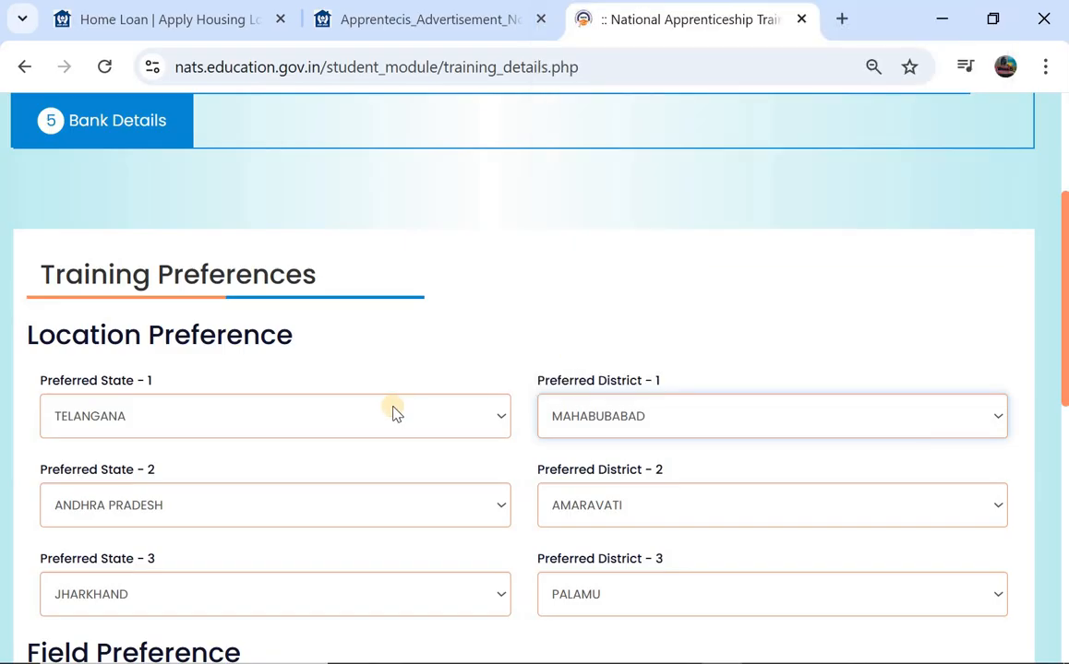
{"action": "scroll", "coordinate": [393, 412], "scroll_direction": "down", "scroll_amount": 1}
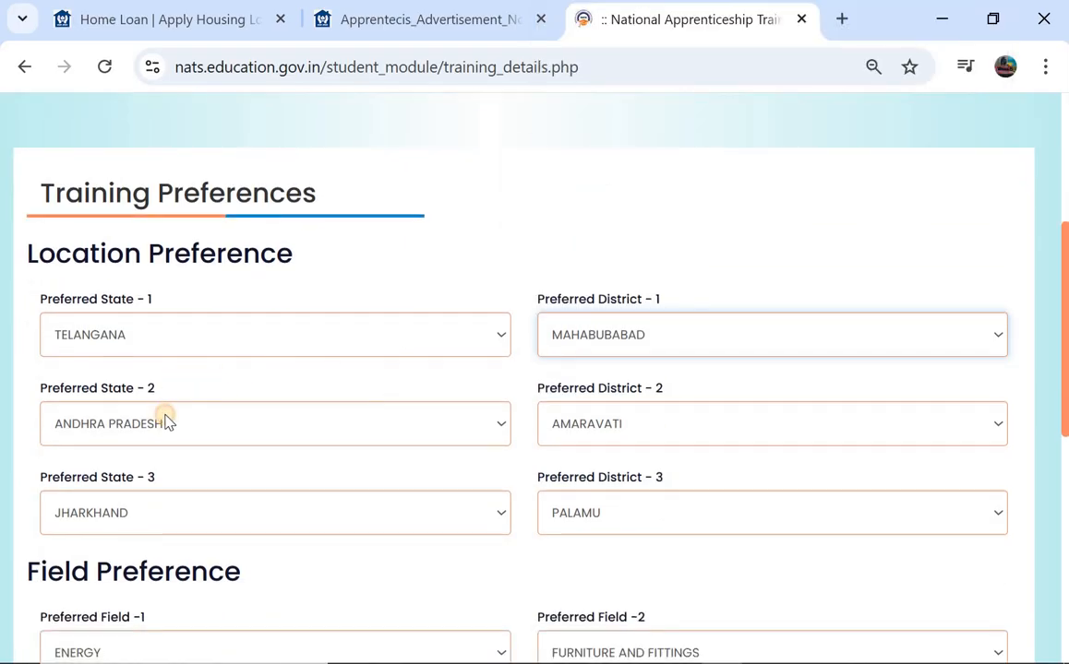
- Choose TELANGANA–HYDERABAD as second and KERALA–THRISSUR as third preferred state and district
{"action": "left_click", "coordinate": [167, 422]}
{"action": "scroll", "coordinate": [199, 277], "scroll_direction": "down", "scroll_amount": 6}
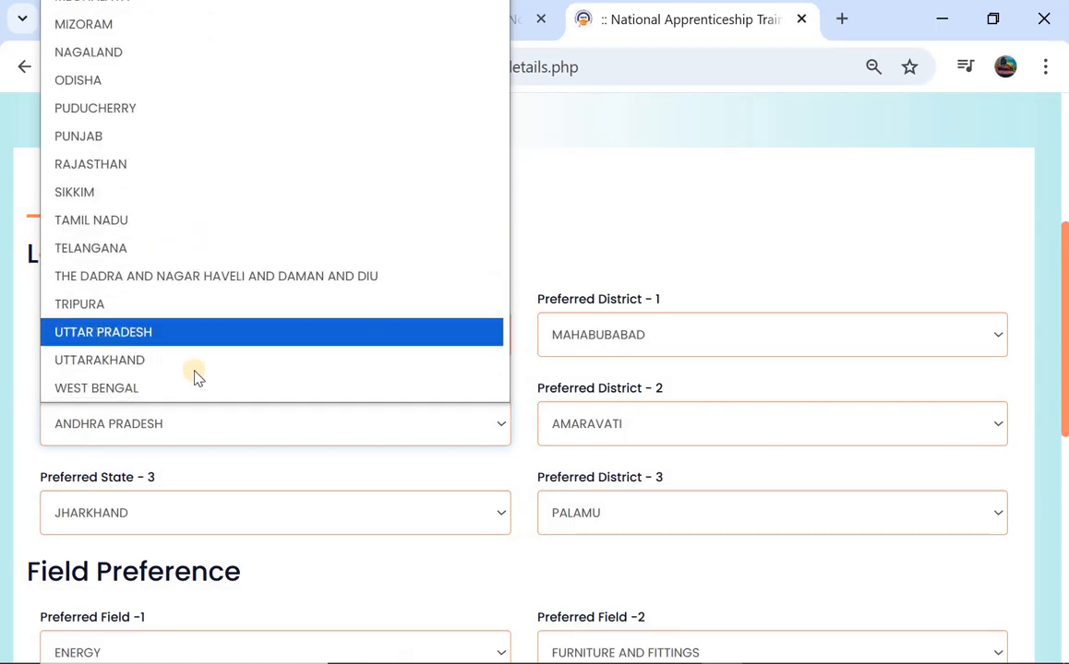
{"action": "left_click", "coordinate": [260, 247]}
{"action": "left_click", "coordinate": [600, 441]}
{"action": "scroll", "coordinate": [652, 212], "scroll_direction": "down", "scroll_amount": 1}
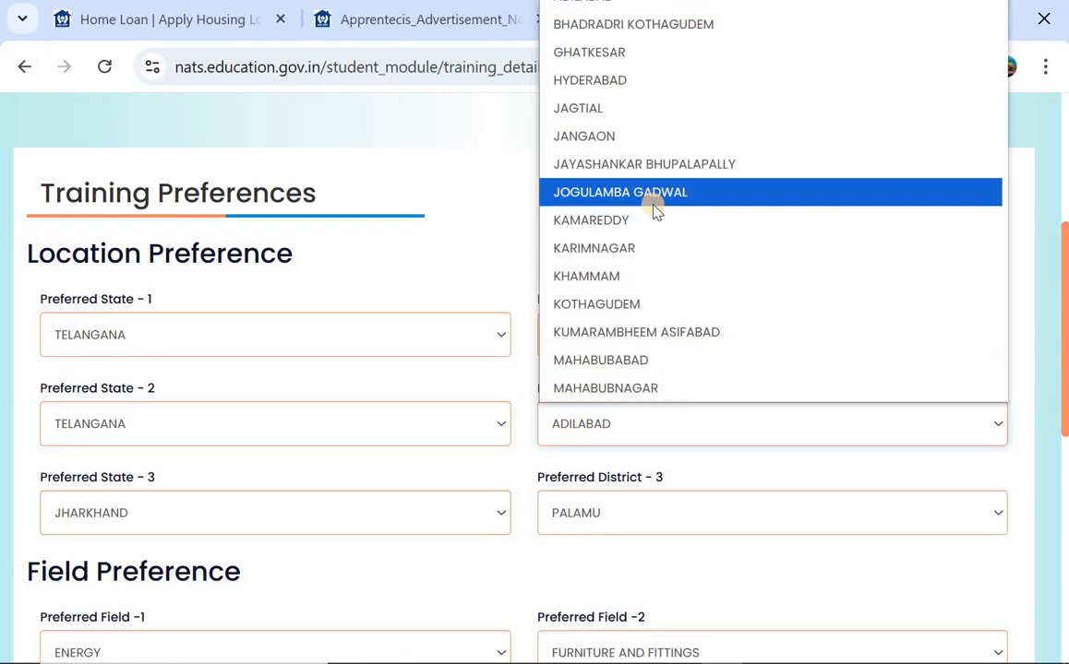
{"action": "left_click", "coordinate": [725, 86]}
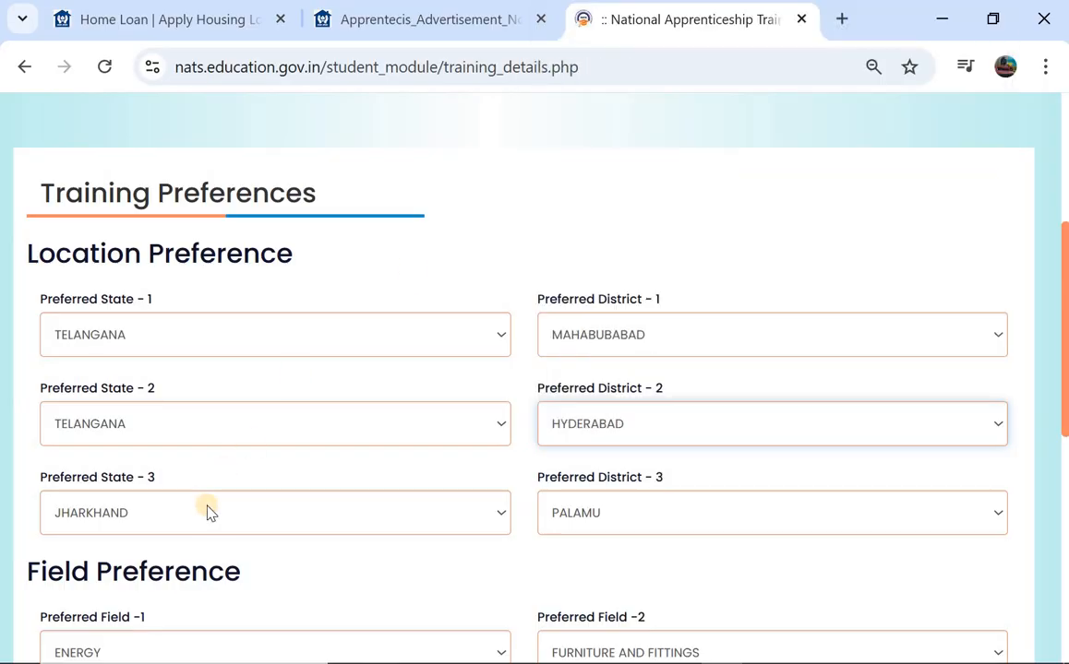
{"action": "left_click", "coordinate": [205, 511]}
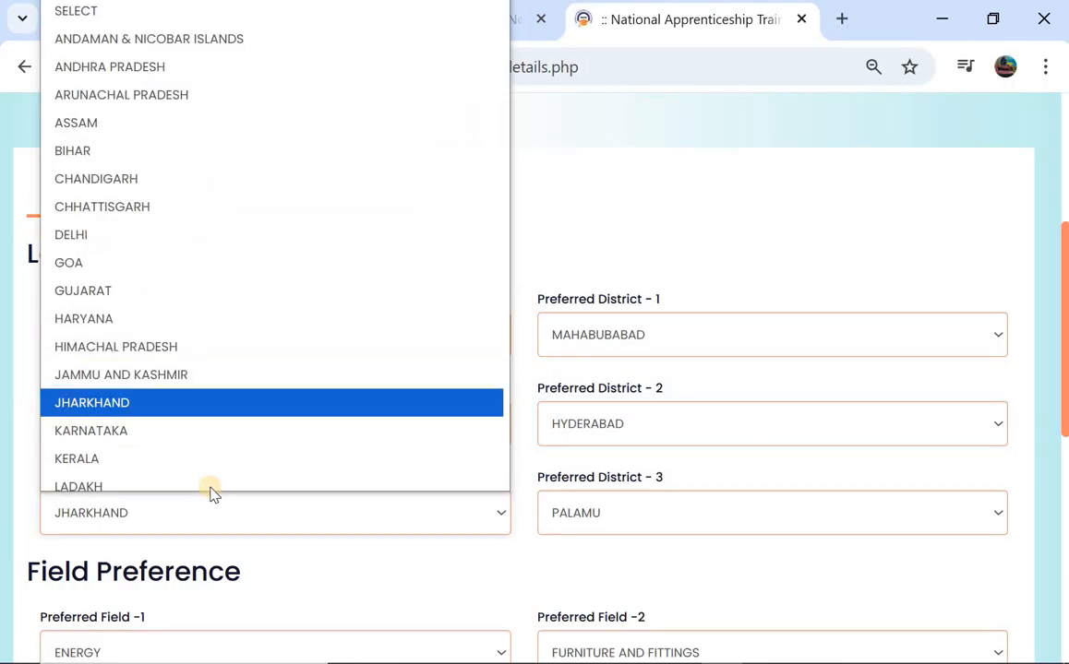
{"action": "left_click", "coordinate": [175, 449]}
{"action": "left_click", "coordinate": [601, 521]}
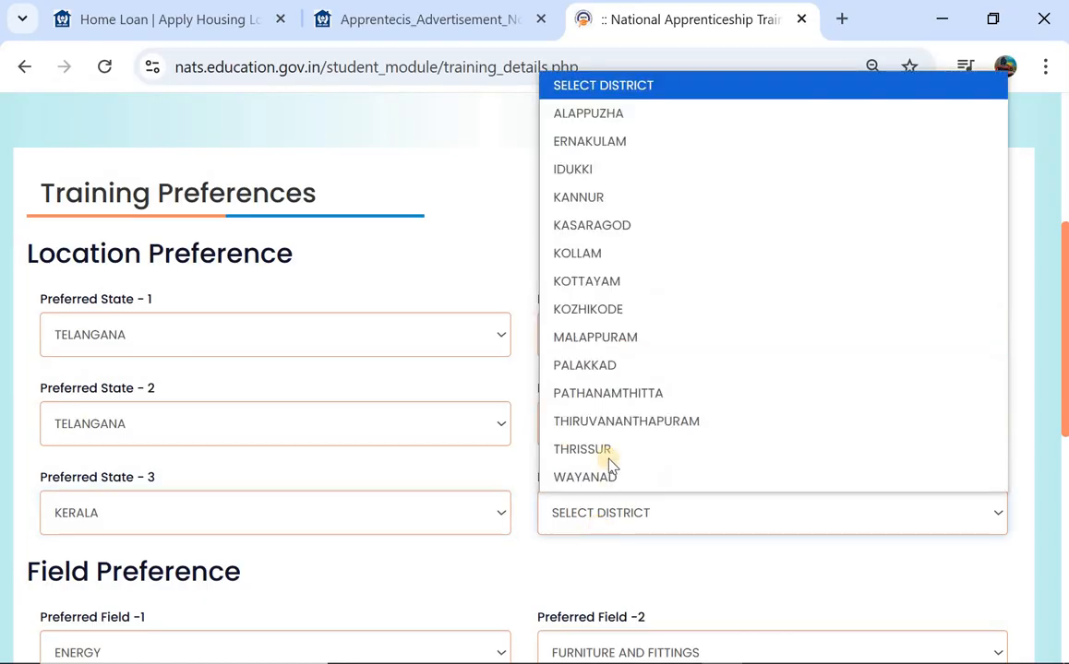
{"action": "left_click", "coordinate": [601, 449]}
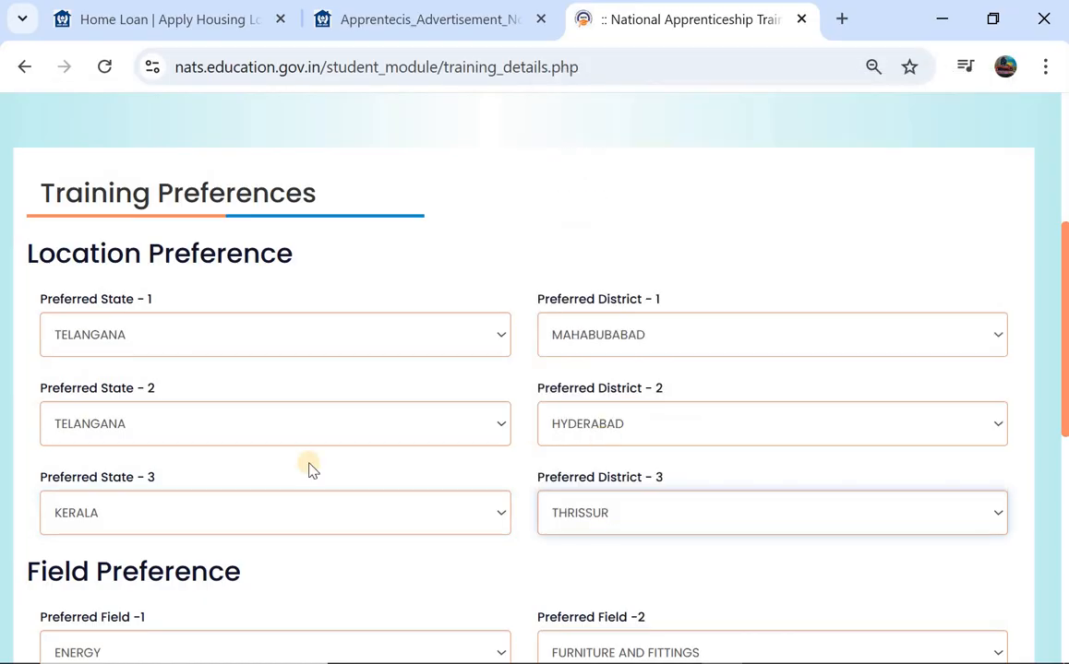
{"action": "scroll", "coordinate": [243, 464], "scroll_direction": "down", "scroll_amount": 3}
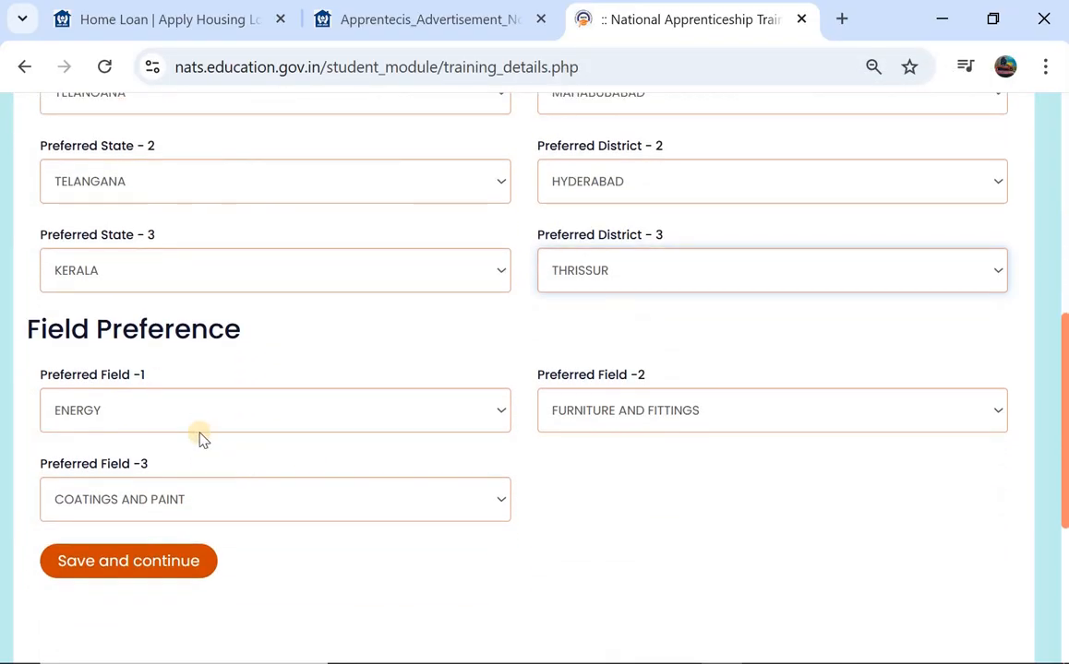
- Set preferred fields to E-COMMERCE, COMPUTER and FURNITURE AND FITTINGS, then save training preferences
{"action": "left_click", "coordinate": [198, 428]}
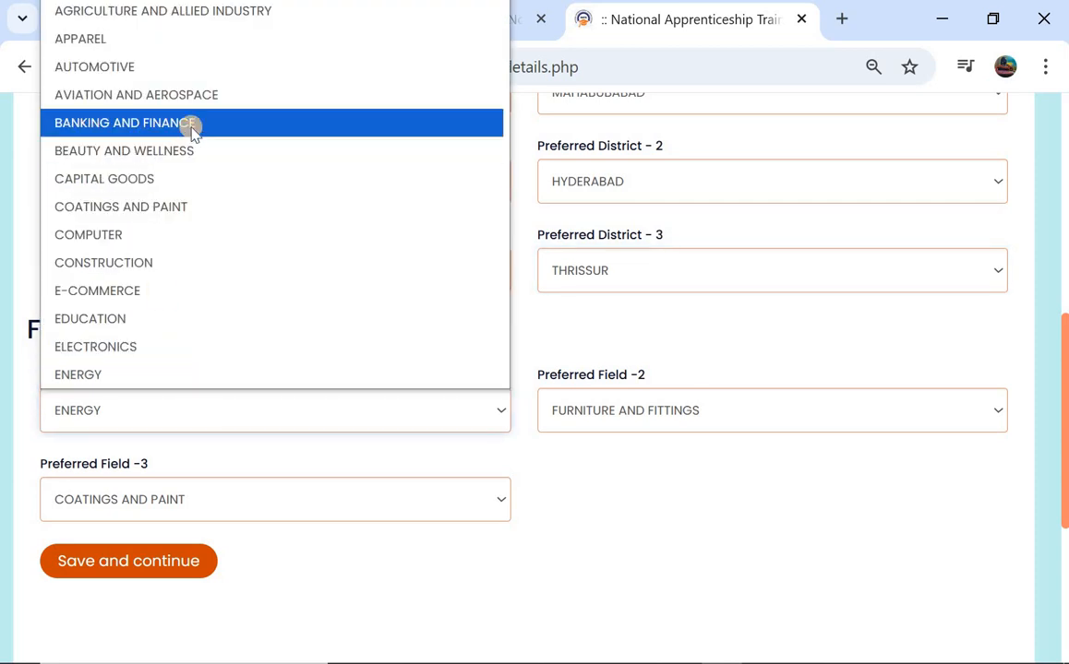
{"action": "scroll", "coordinate": [132, 208], "scroll_direction": "down", "scroll_amount": 1}
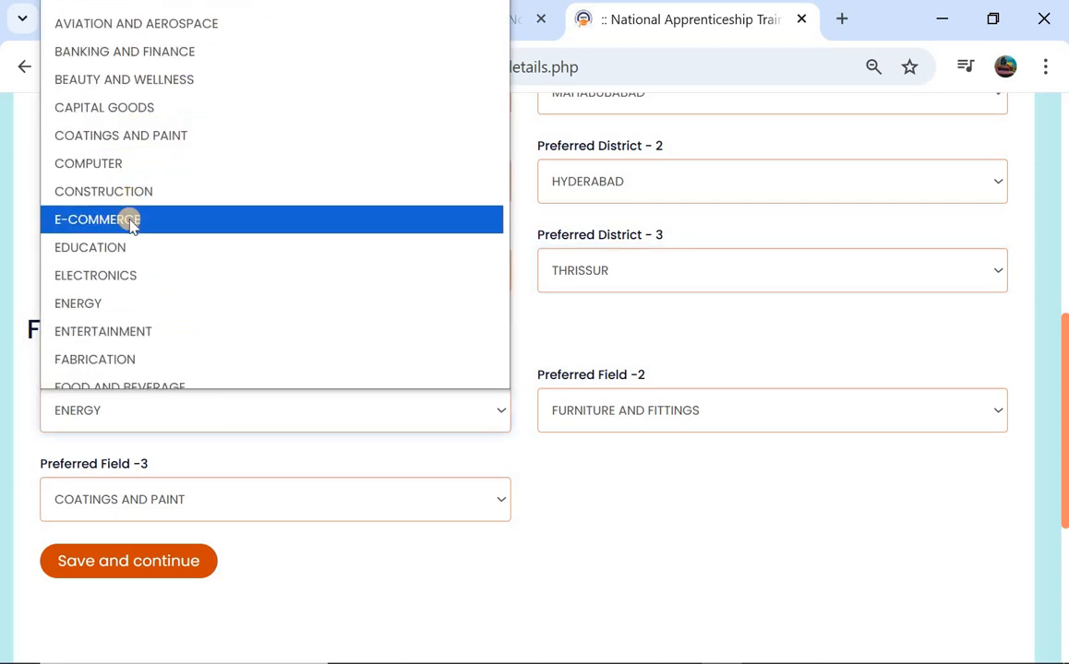
{"action": "left_click", "coordinate": [132, 224]}
{"action": "left_click", "coordinate": [579, 412]}
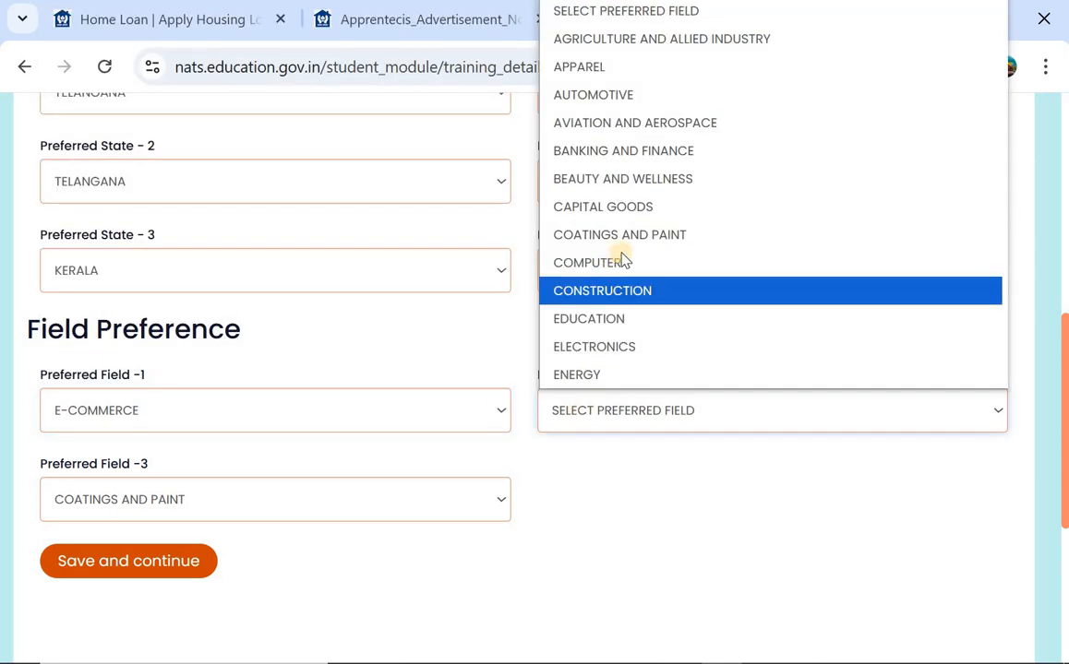
{"action": "left_click", "coordinate": [620, 262]}
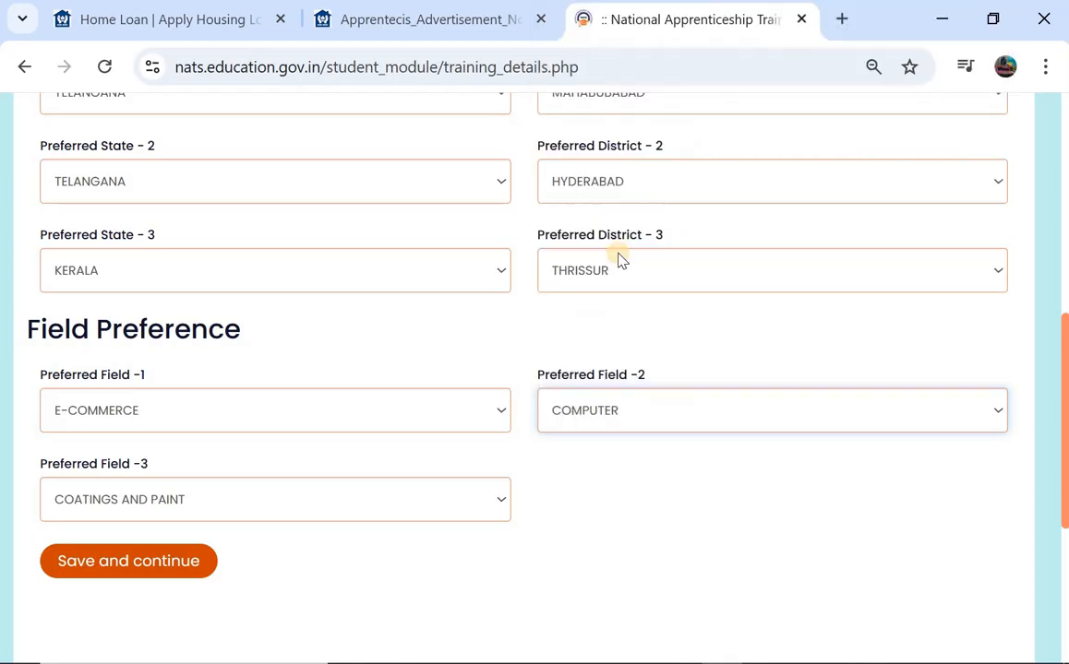
{"action": "left_click", "coordinate": [262, 504]}
{"action": "scroll", "coordinate": [188, 460], "scroll_direction": "down", "scroll_amount": 1}
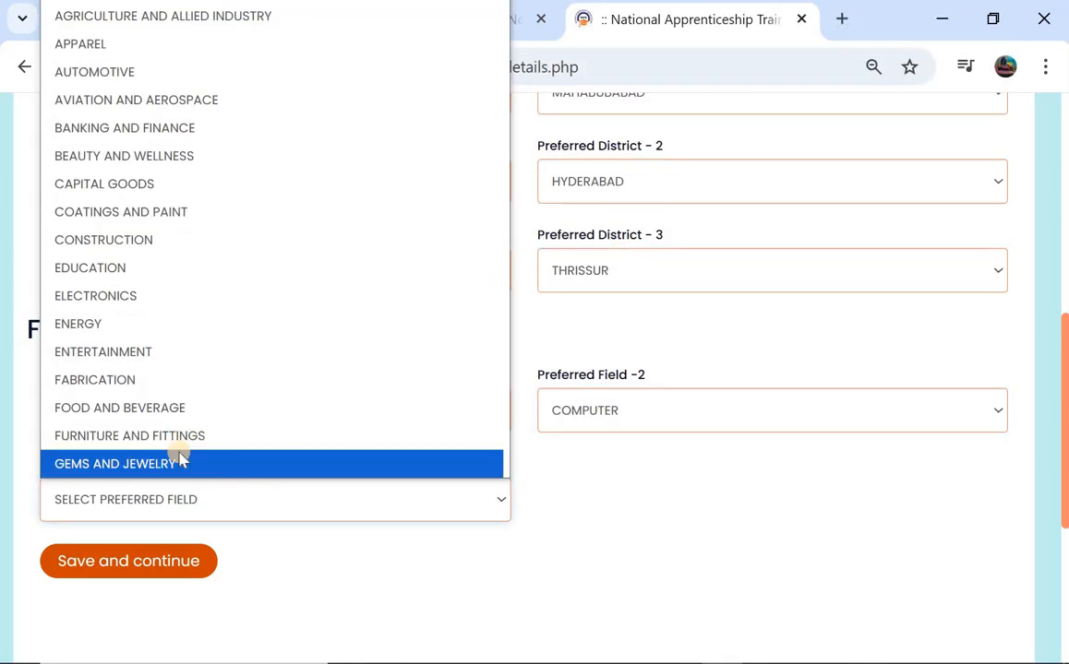
{"action": "left_click", "coordinate": [204, 436]}
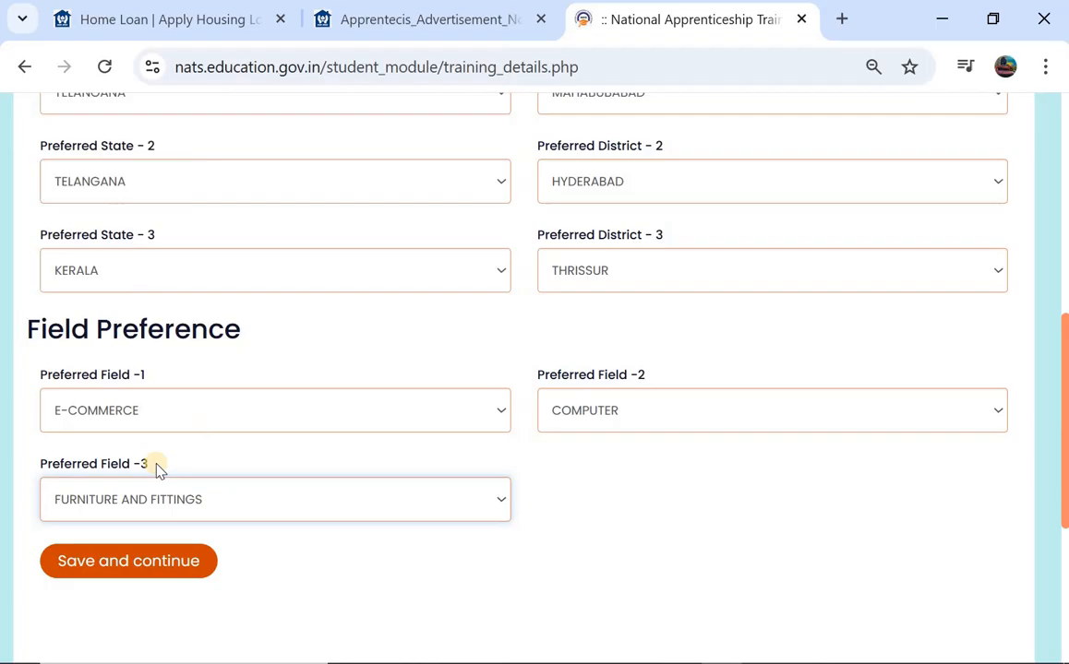
{"action": "left_click", "coordinate": [101, 562]}
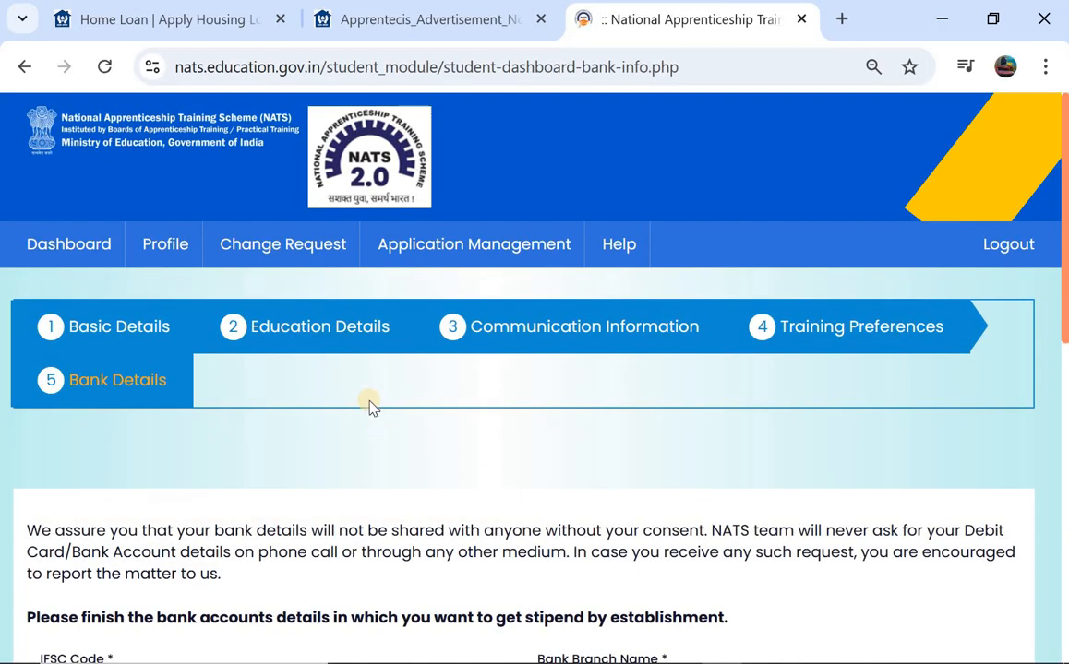
- Check the pre-filled IFSC Code and account holder name, then use Save and Preview
{"action": "scroll", "coordinate": [369, 405], "scroll_direction": "down", "scroll_amount": 2}
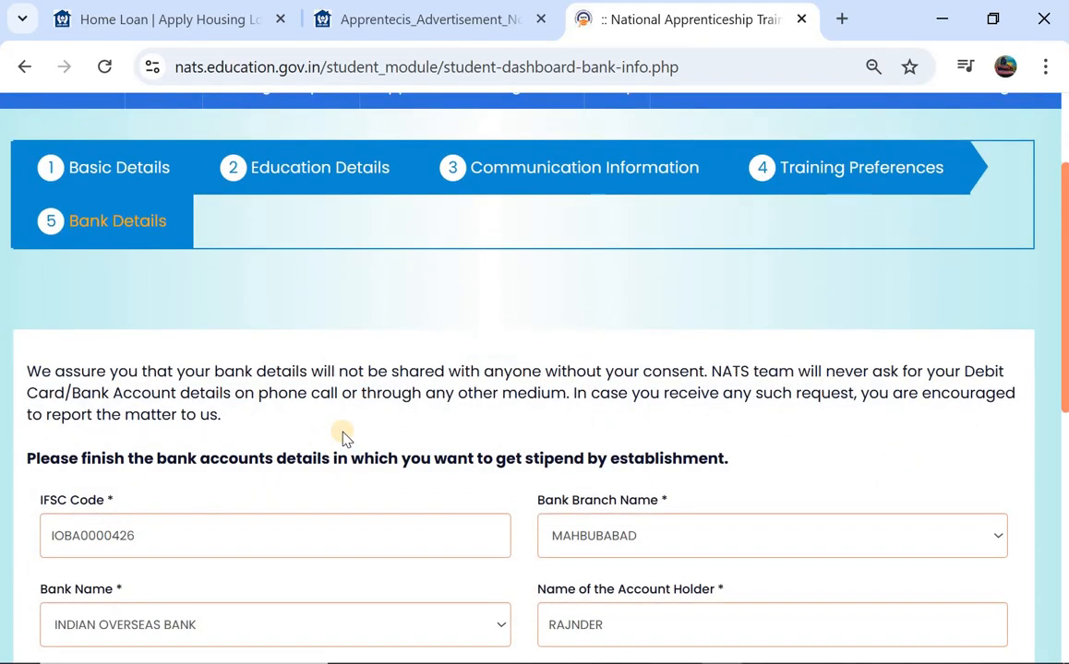
{"action": "scroll", "coordinate": [342, 438], "scroll_direction": "down", "scroll_amount": 2}
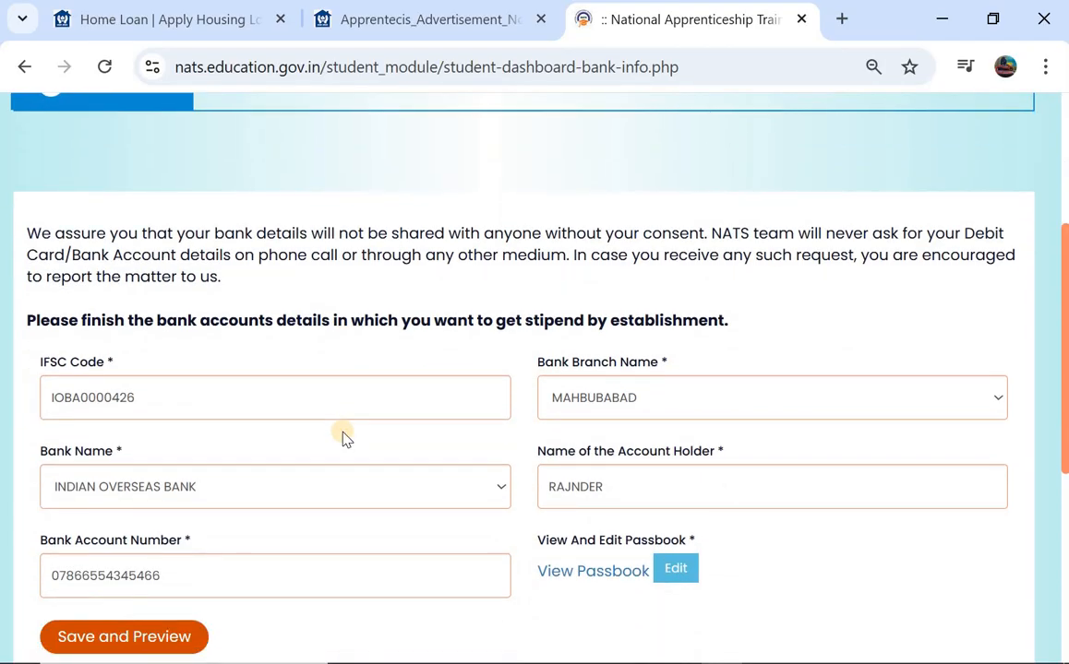
{"action": "left_click", "coordinate": [221, 395]}
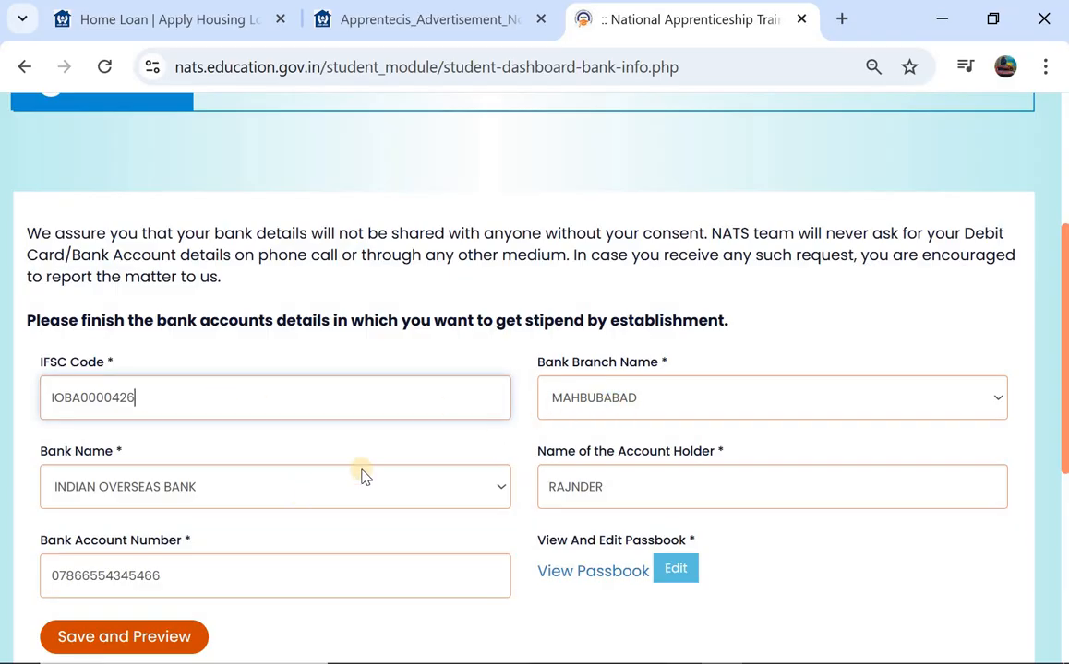
{"action": "left_click", "coordinate": [620, 501]}
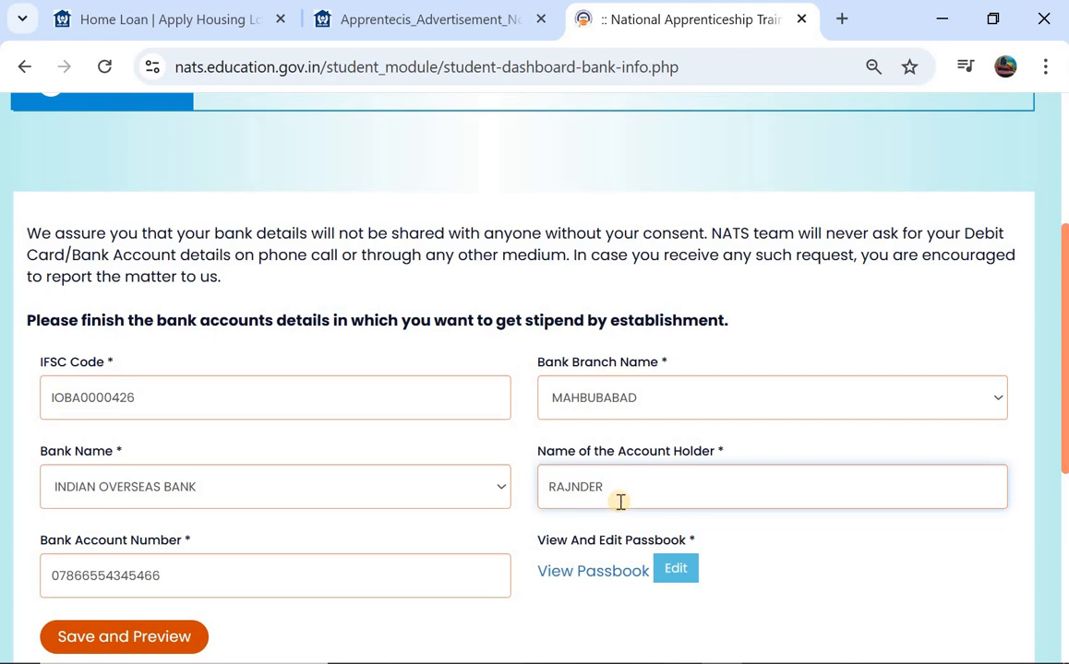
{"action": "scroll", "coordinate": [296, 515], "scroll_direction": "down", "scroll_amount": 1}
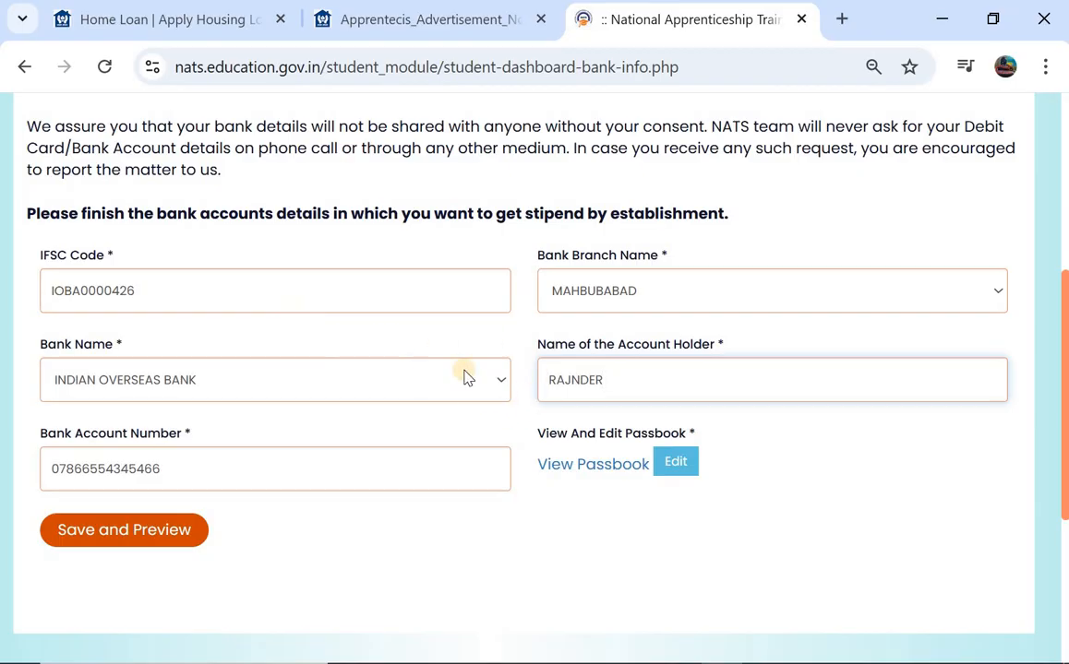
{"action": "left_click", "coordinate": [112, 532]}
- Scroll through the profile preview to review the entered details
{"action": "scroll", "coordinate": [228, 466], "scroll_direction": "down", "scroll_amount": 2}
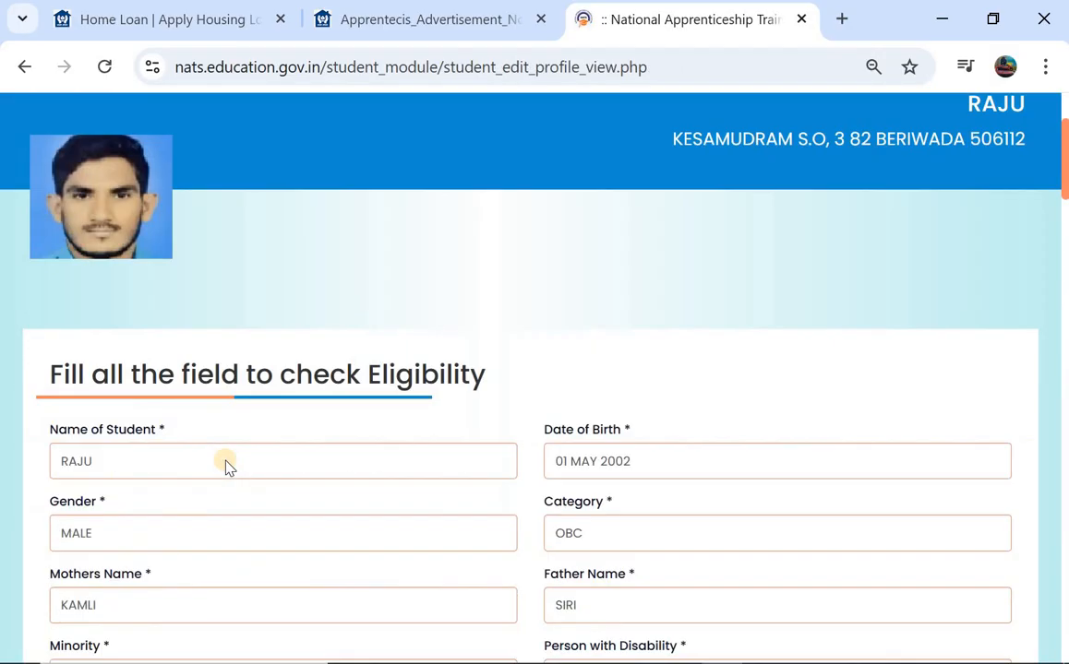
{"action": "scroll", "coordinate": [228, 466], "scroll_direction": "down", "scroll_amount": 20}
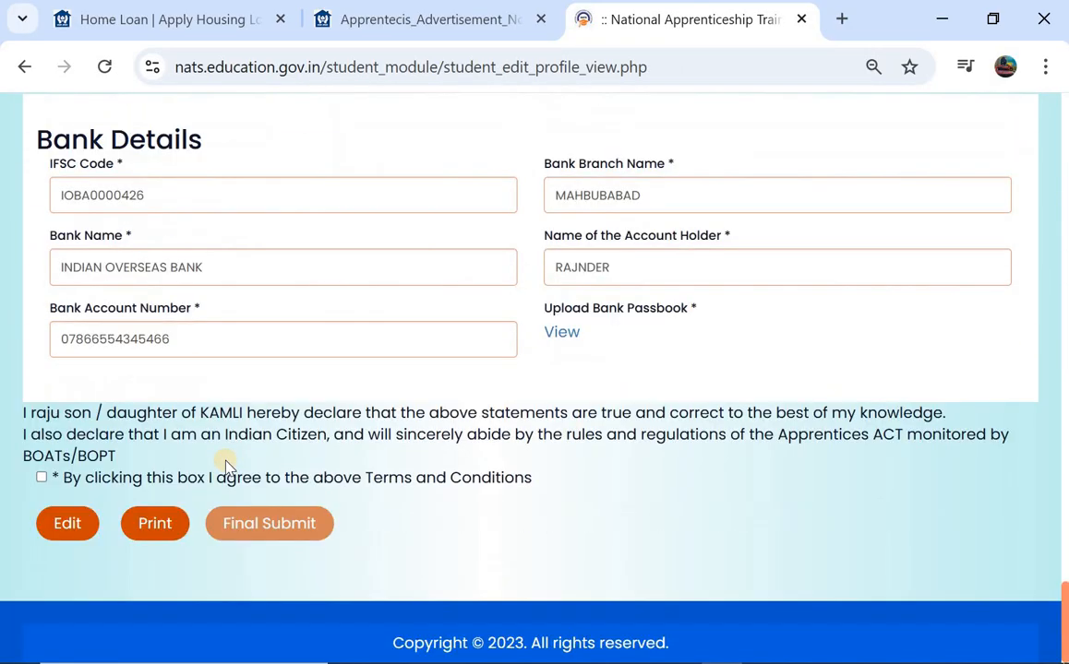
{"action": "scroll", "coordinate": [228, 466], "scroll_direction": "up", "scroll_amount": 4}
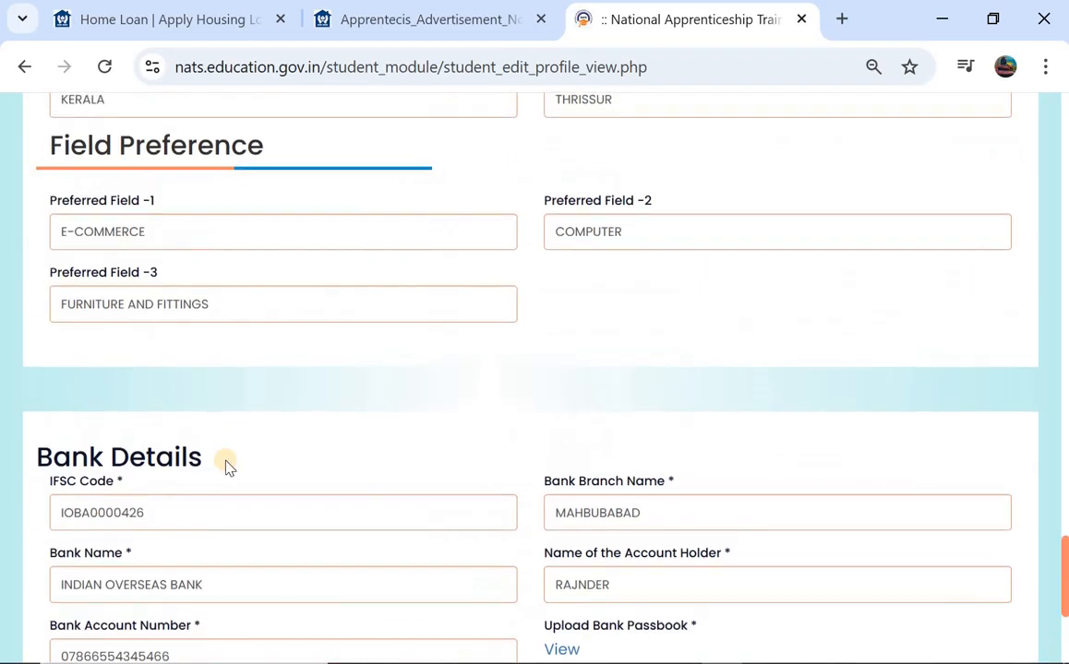
{"action": "scroll", "coordinate": [228, 466], "scroll_direction": "up", "scroll_amount": 5}
{"action": "scroll", "coordinate": [225, 554], "scroll_direction": "down", "scroll_amount": 9}
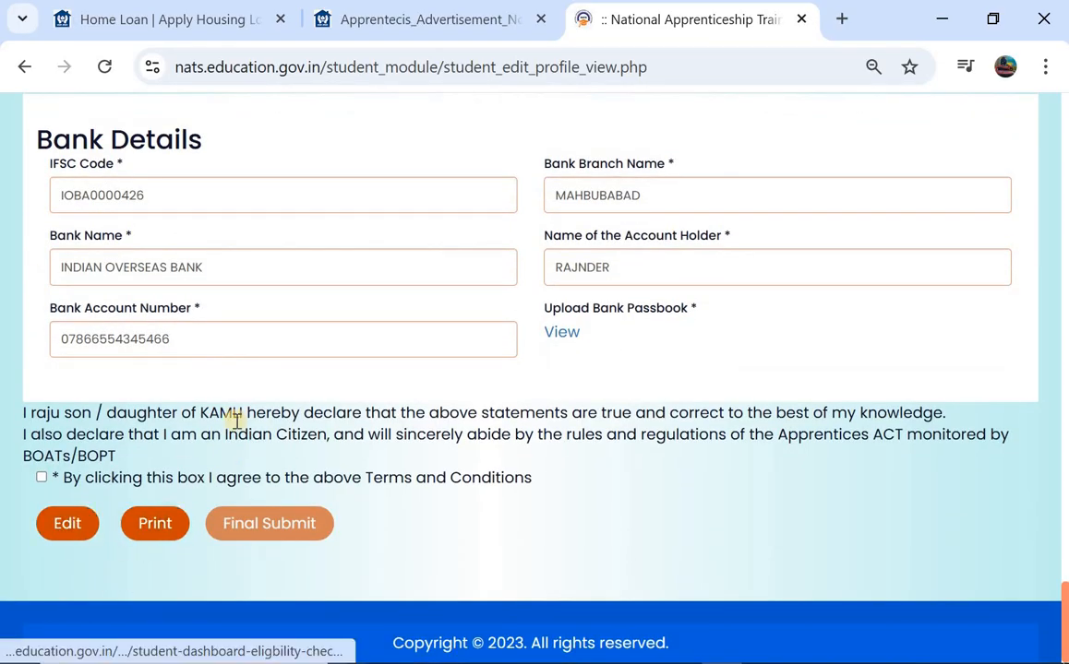
{"action": "left_click", "coordinate": [67, 522]}
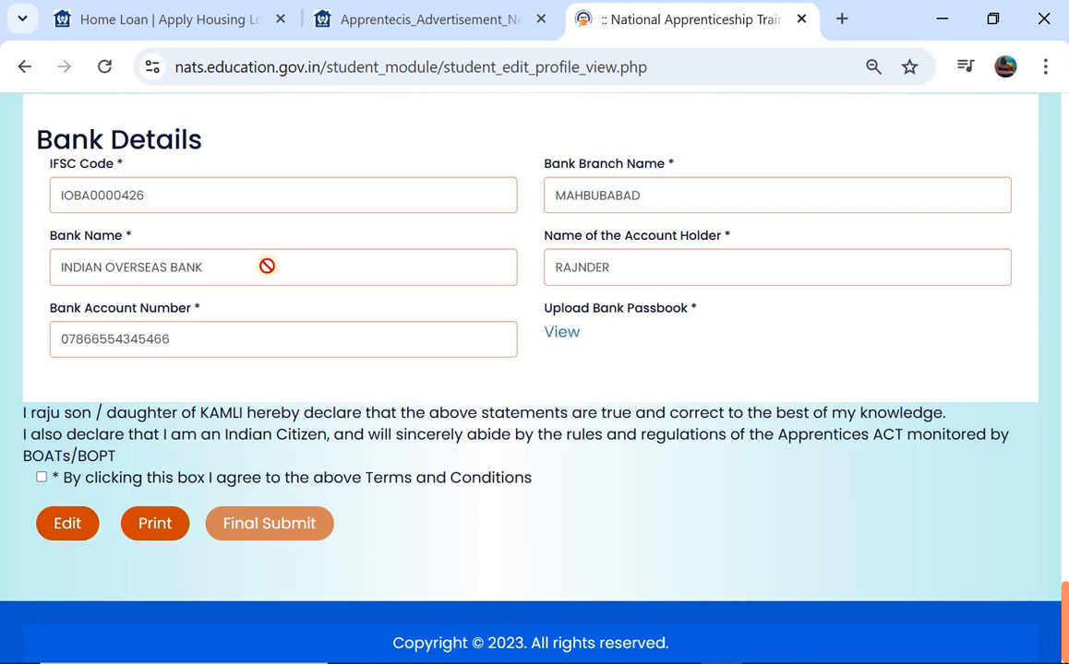
{"action": "scroll", "coordinate": [267, 272], "scroll_direction": "down", "scroll_amount": 1}
- Accept the Terms and Conditions declaration and final-submit the profile
{"action": "left_click", "coordinate": [43, 478]}
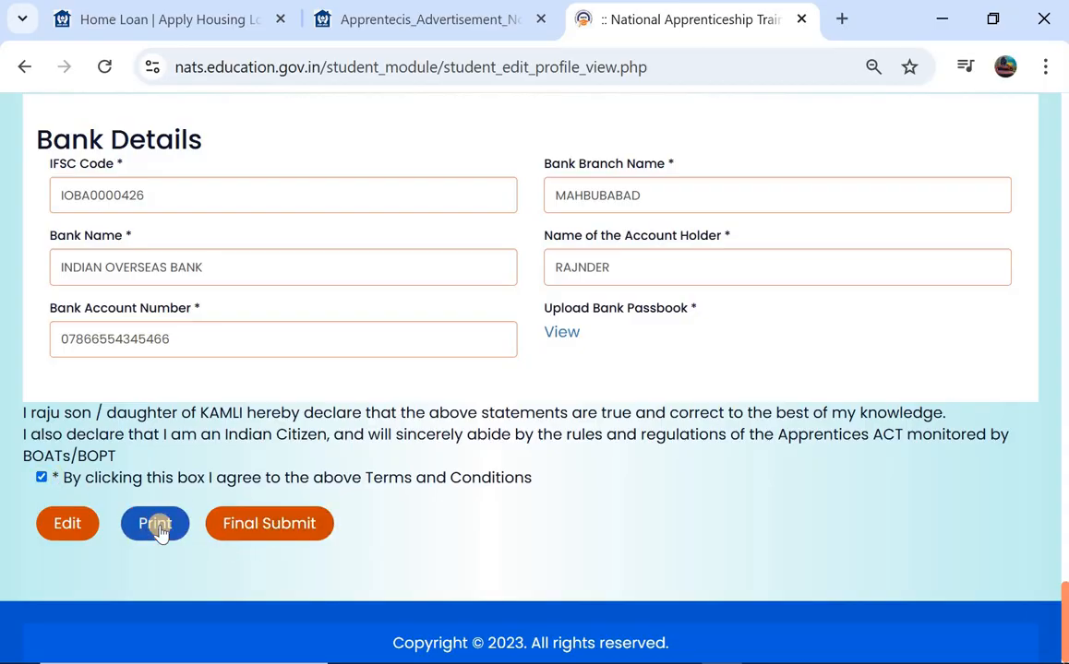
{"action": "scroll", "coordinate": [262, 312], "scroll_direction": "up", "scroll_amount": 2}
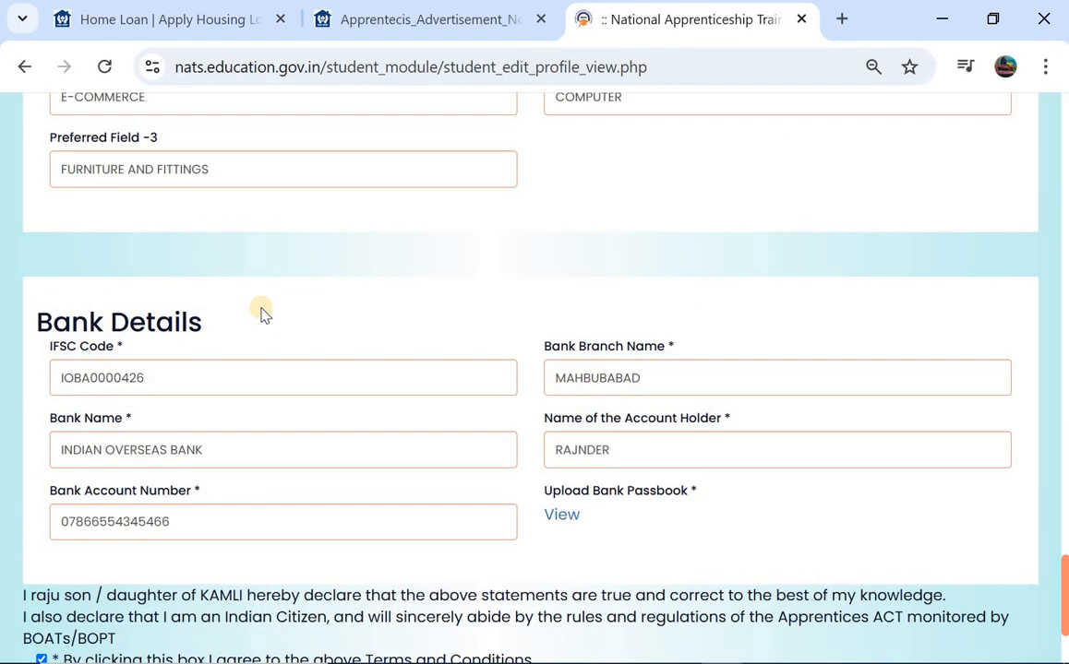
{"action": "scroll", "coordinate": [262, 312], "scroll_direction": "up", "scroll_amount": 1}
{"action": "scroll", "coordinate": [262, 313], "scroll_direction": "down", "scroll_amount": 3}
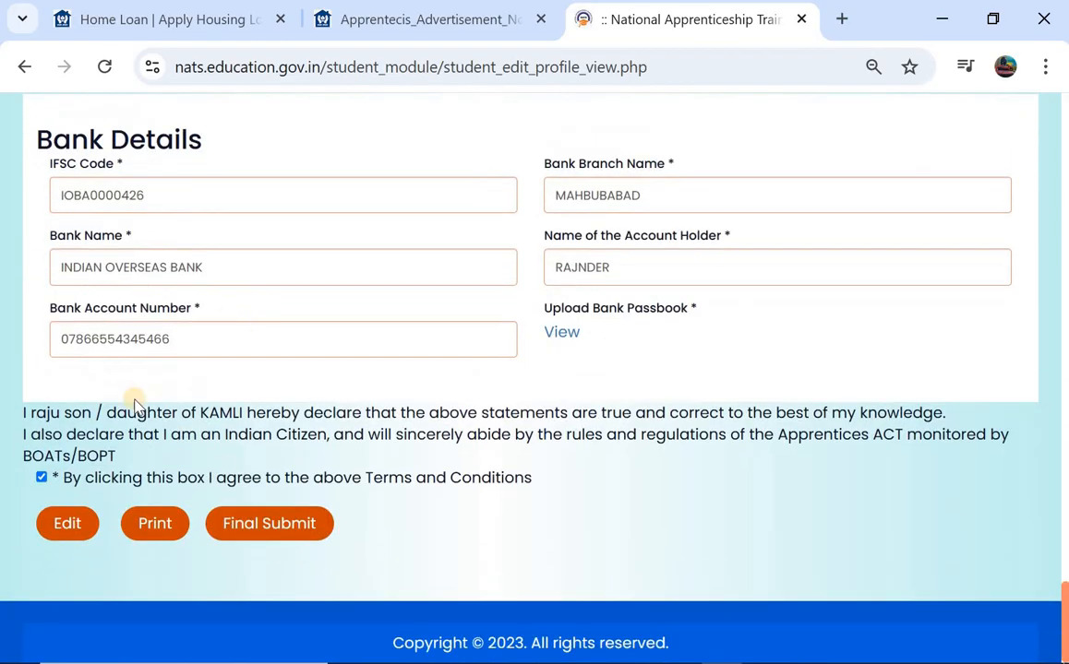
{"action": "left_click", "coordinate": [41, 478]}
{"action": "left_click", "coordinate": [229, 530]}
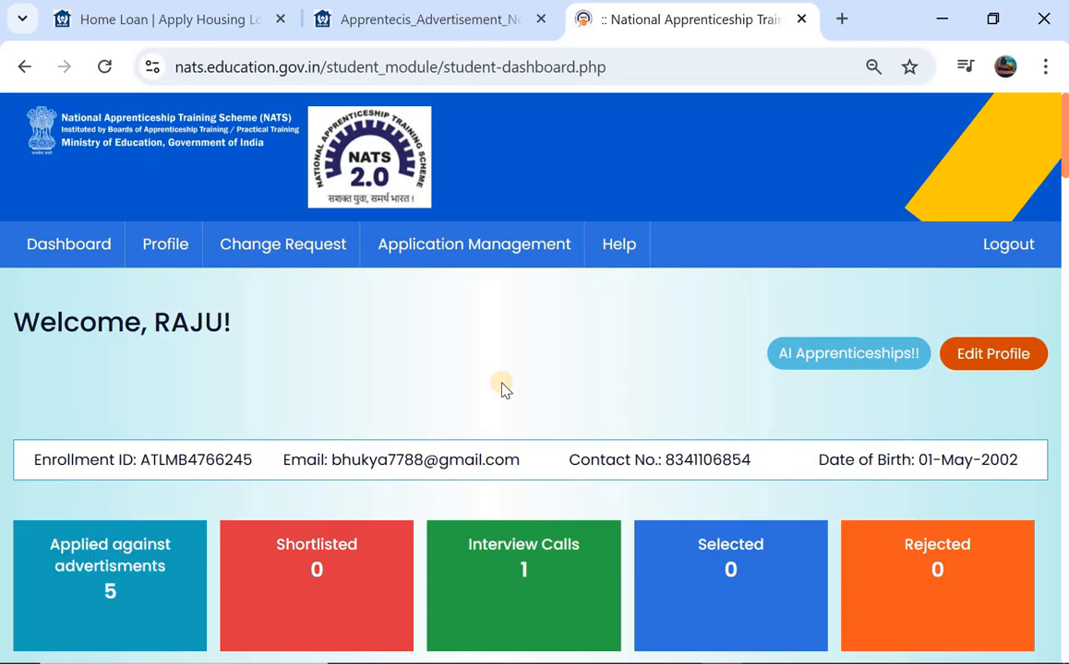
- Search the advertised vacancies for 'lic' and apply to the LIC Housing Finance Limited apprenticeship
{"action": "scroll", "coordinate": [501, 388], "scroll_direction": "down", "scroll_amount": 2}
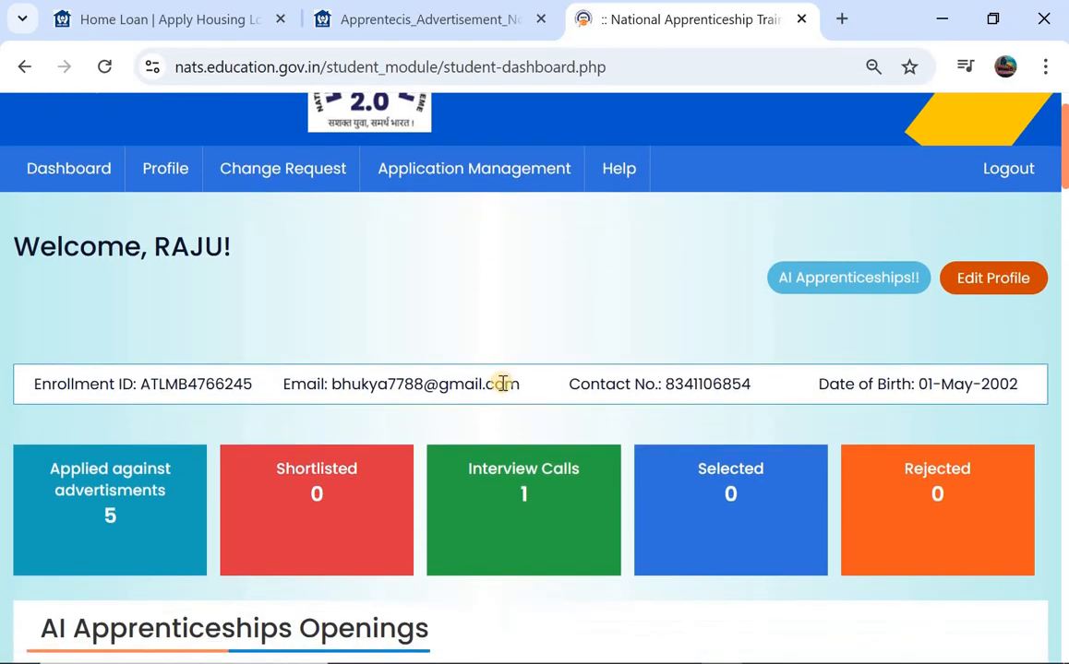
{"action": "scroll", "coordinate": [444, 361], "scroll_direction": "down", "scroll_amount": 5}
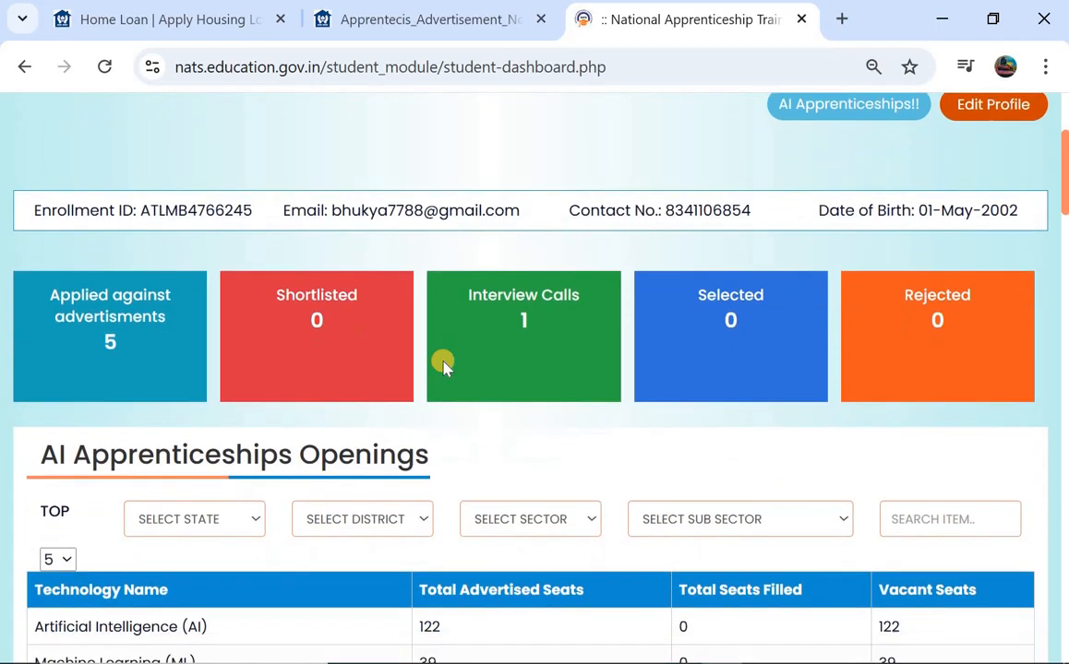
{"action": "scroll", "coordinate": [444, 366], "scroll_direction": "down", "scroll_amount": 5}
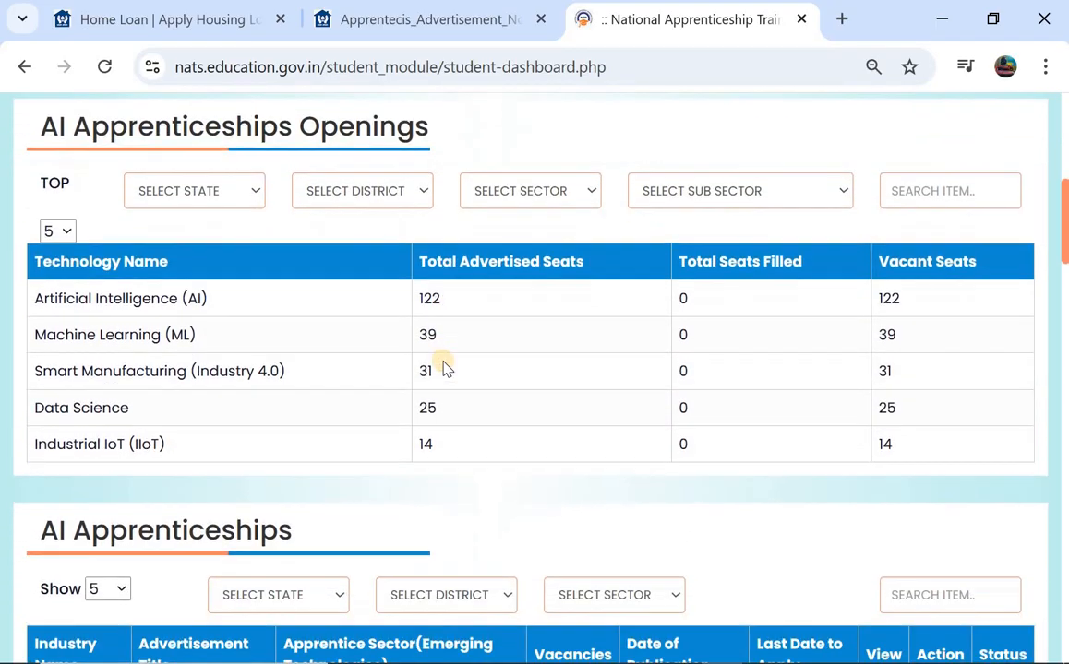
{"action": "scroll", "coordinate": [443, 368], "scroll_direction": "down", "scroll_amount": 4}
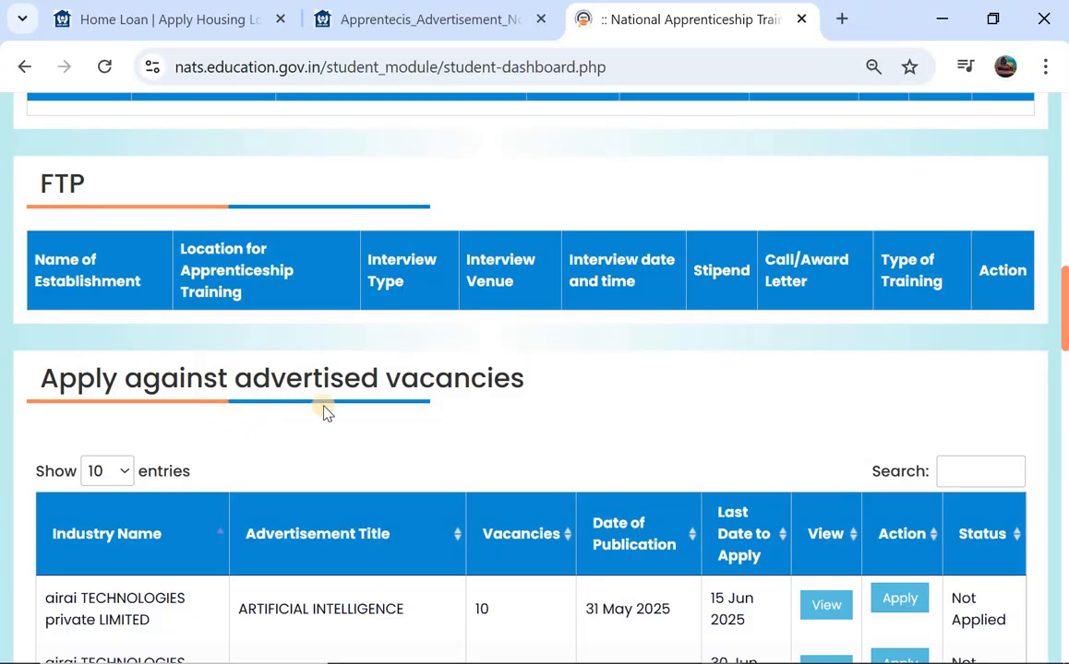
{"action": "scroll", "coordinate": [332, 450], "scroll_direction": "down", "scroll_amount": 3}
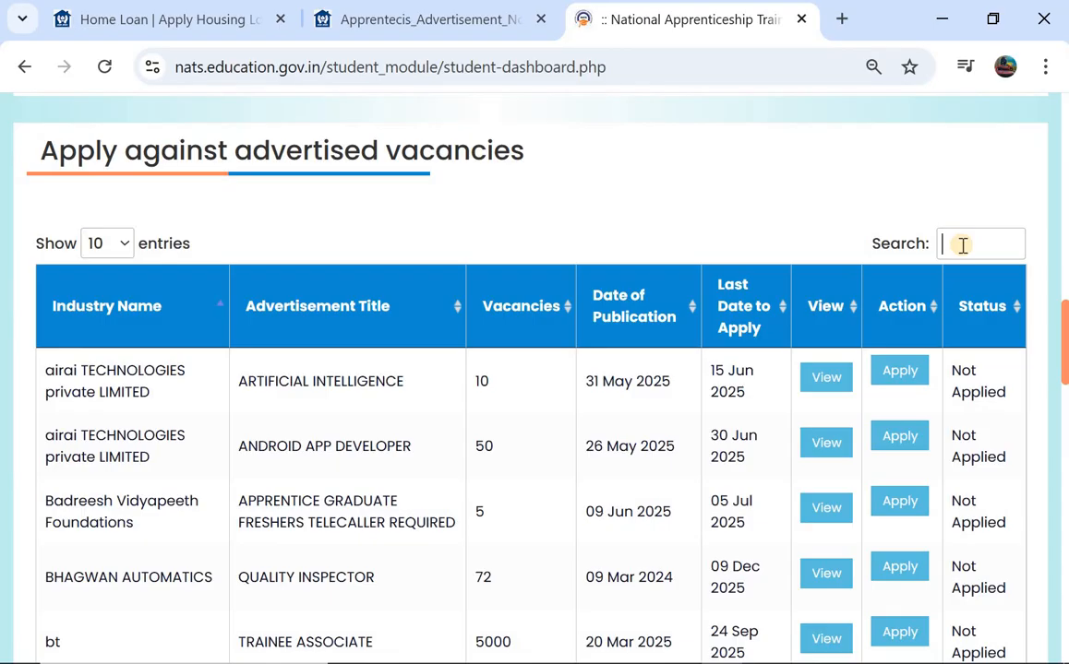
{"action": "type", "text": "lic"}
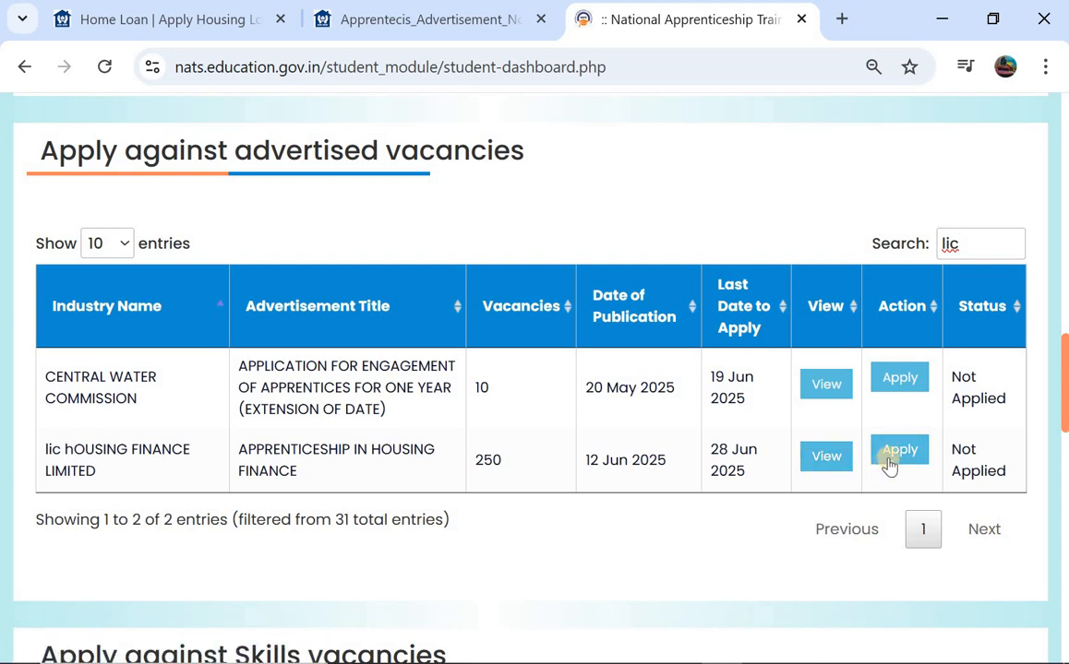
{"action": "left_click", "coordinate": [890, 452]}
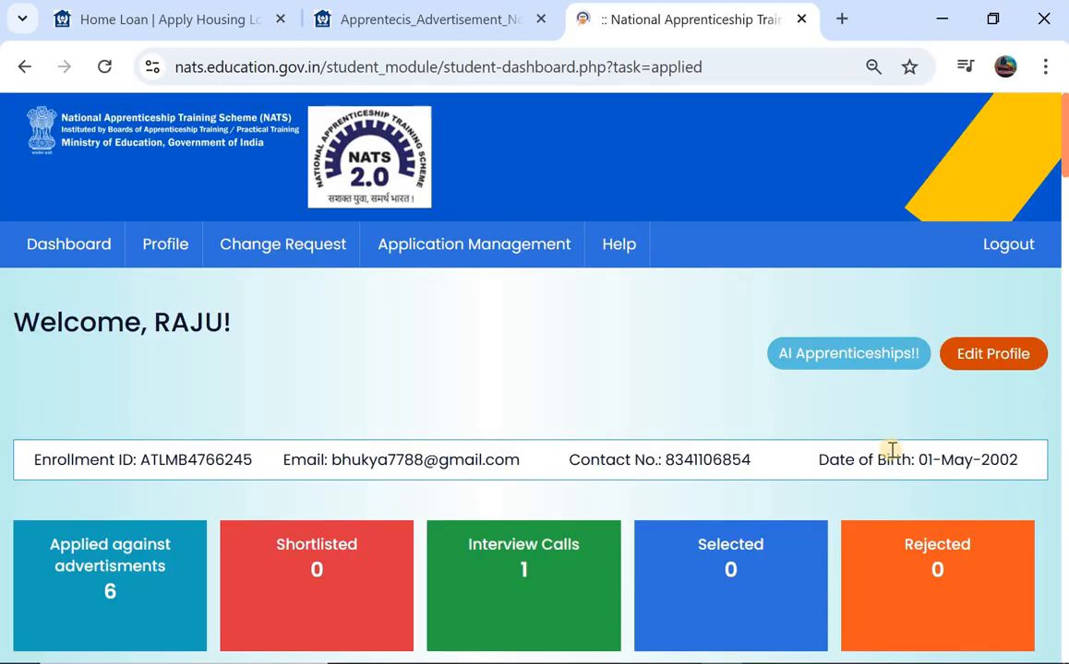
- Filter the advertised vacancies by 'lic' and confirm the LIC Housing Finance row shows Applied
{"action": "scroll", "coordinate": [891, 452], "scroll_direction": "down", "scroll_amount": 8}
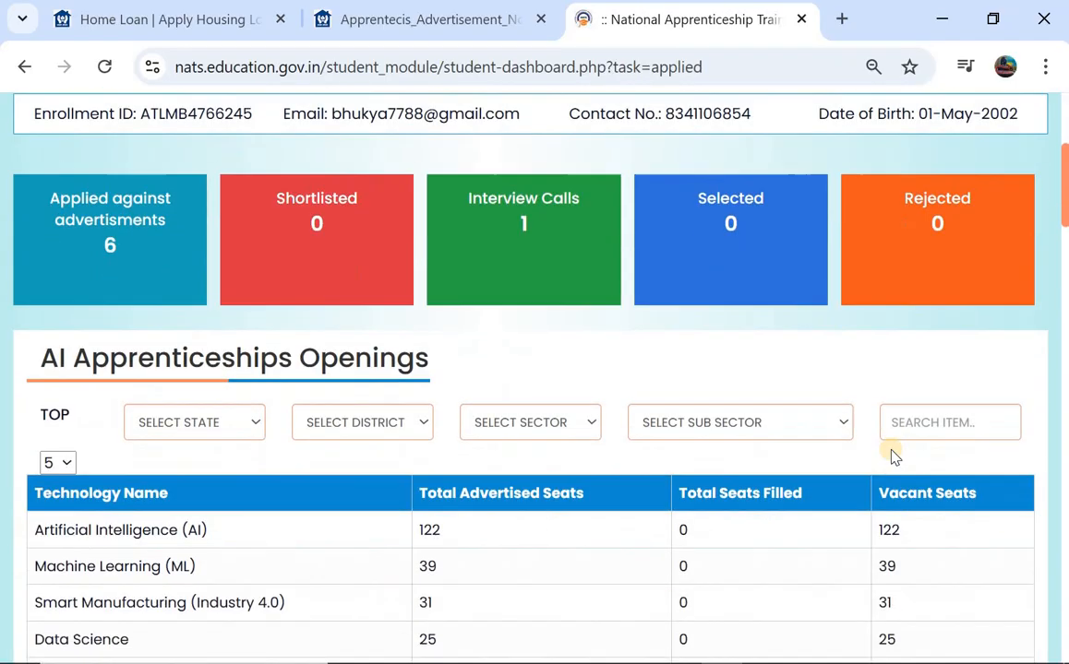
{"action": "scroll", "coordinate": [893, 454], "scroll_direction": "down", "scroll_amount": 6}
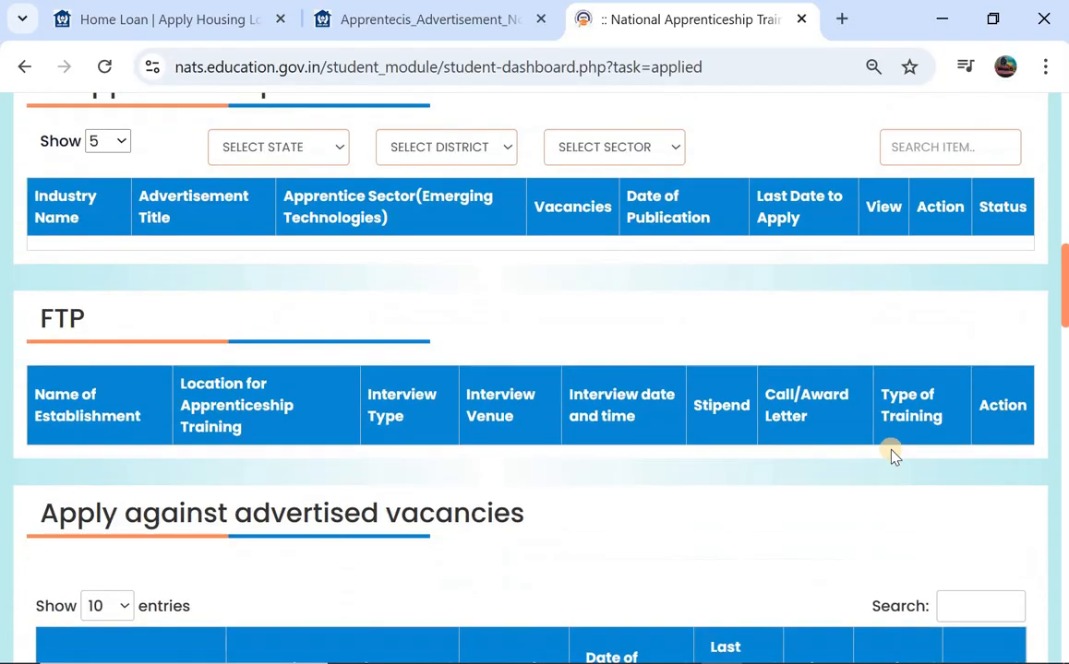
{"action": "scroll", "coordinate": [938, 405], "scroll_direction": "down", "scroll_amount": 1}
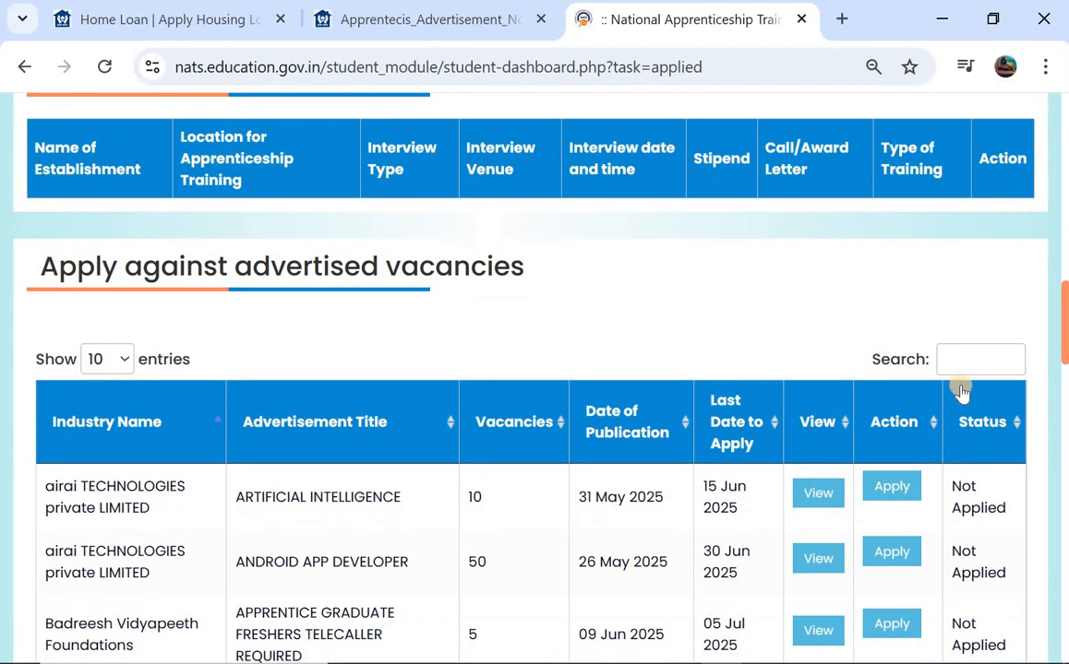
{"action": "left_click", "coordinate": [987, 365]}
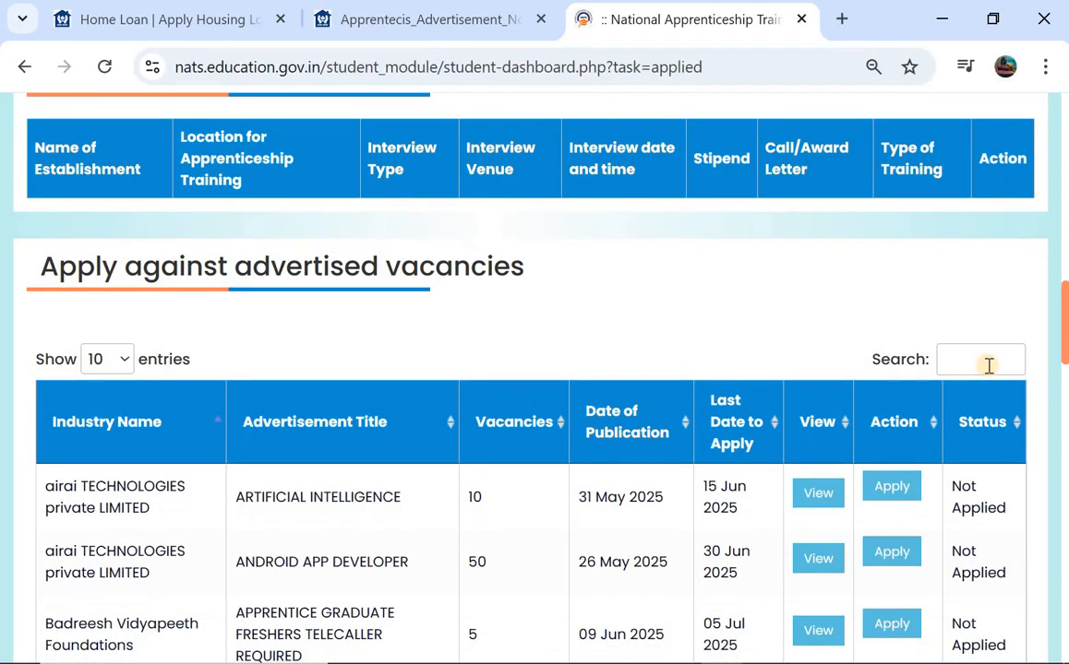
{"action": "type", "text": "lic"}
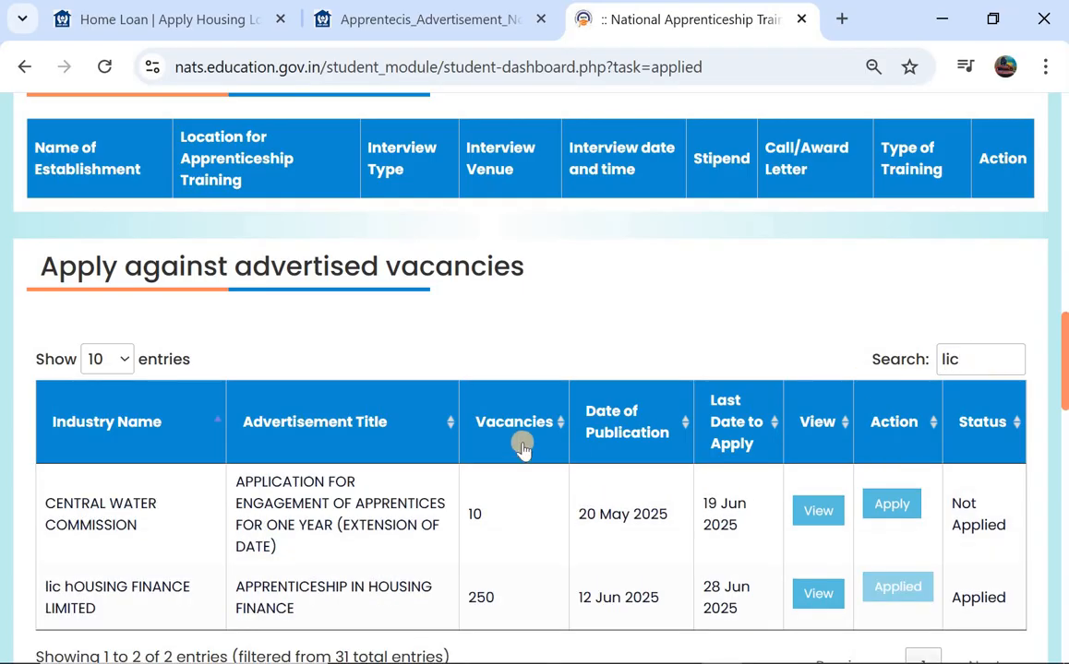
{"action": "scroll", "coordinate": [523, 449], "scroll_direction": "down", "scroll_amount": 1}
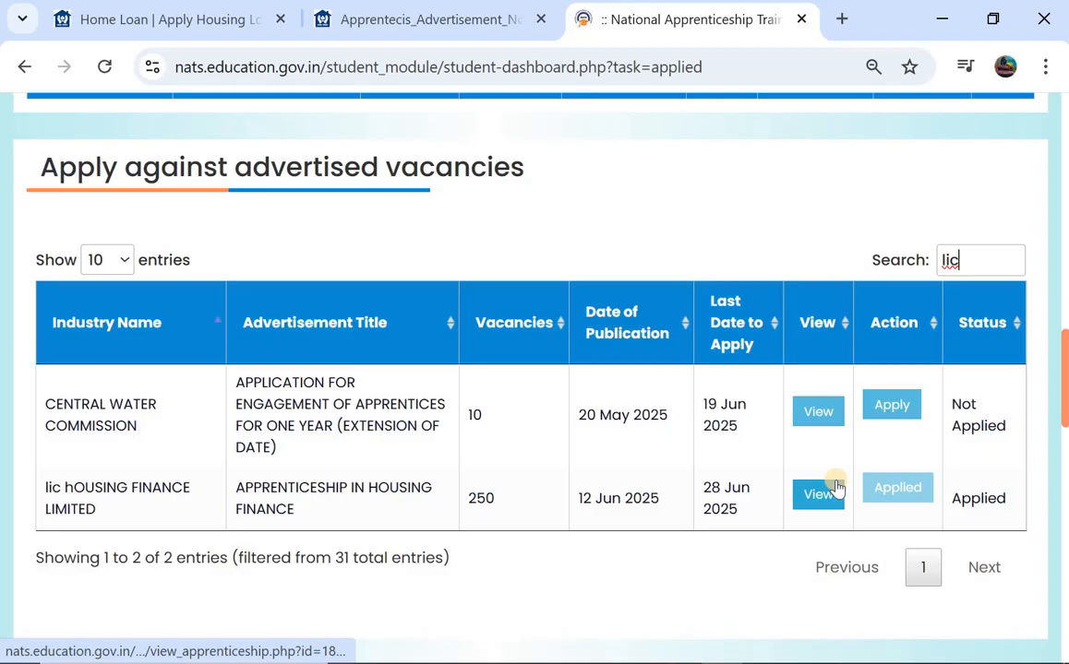
{"action": "scroll", "coordinate": [835, 486], "scroll_direction": "up", "scroll_amount": 15}
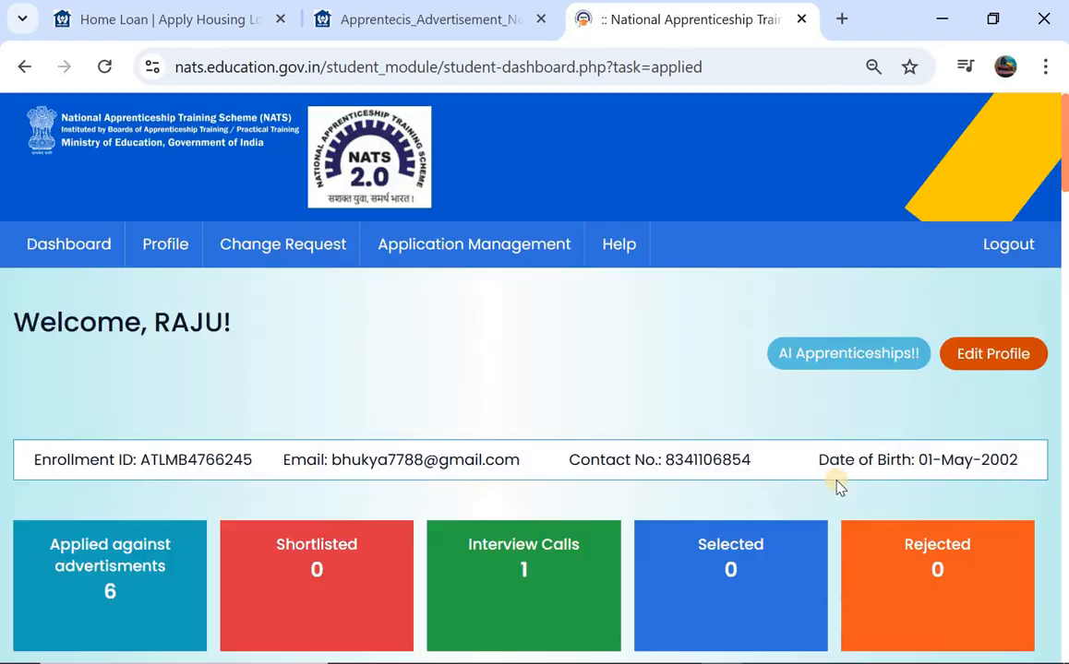
- Open Application Management and locate LIC Housing Finance's apprenticeship, Applied on 15-Jun-2025
{"action": "left_click", "coordinate": [432, 244]}
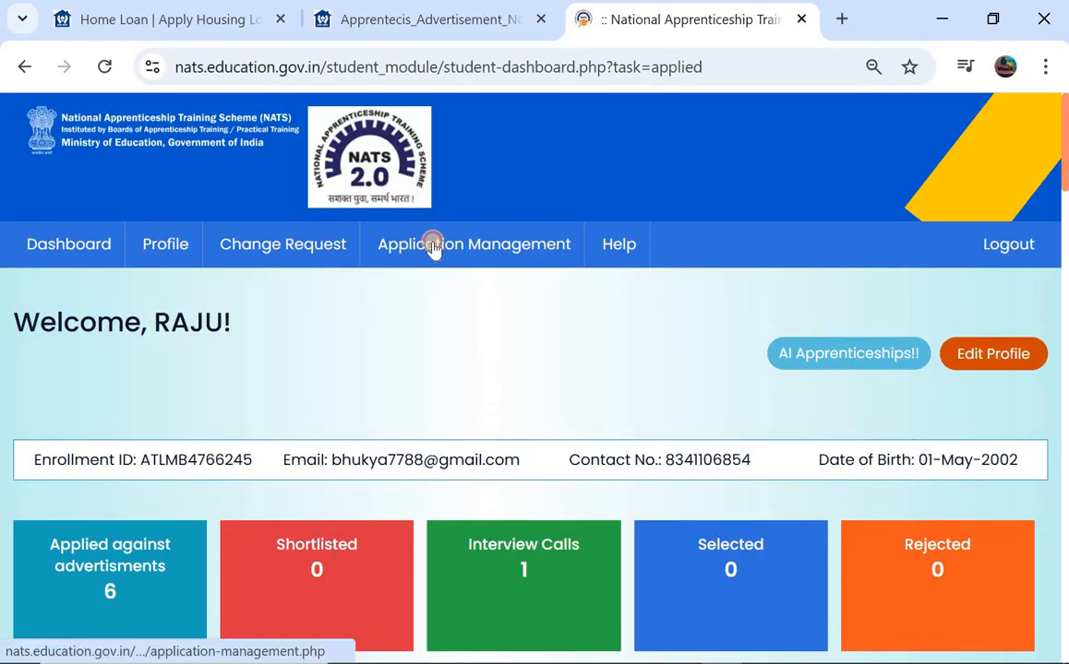
{"action": "scroll", "coordinate": [338, 362], "scroll_direction": "down", "scroll_amount": 2}
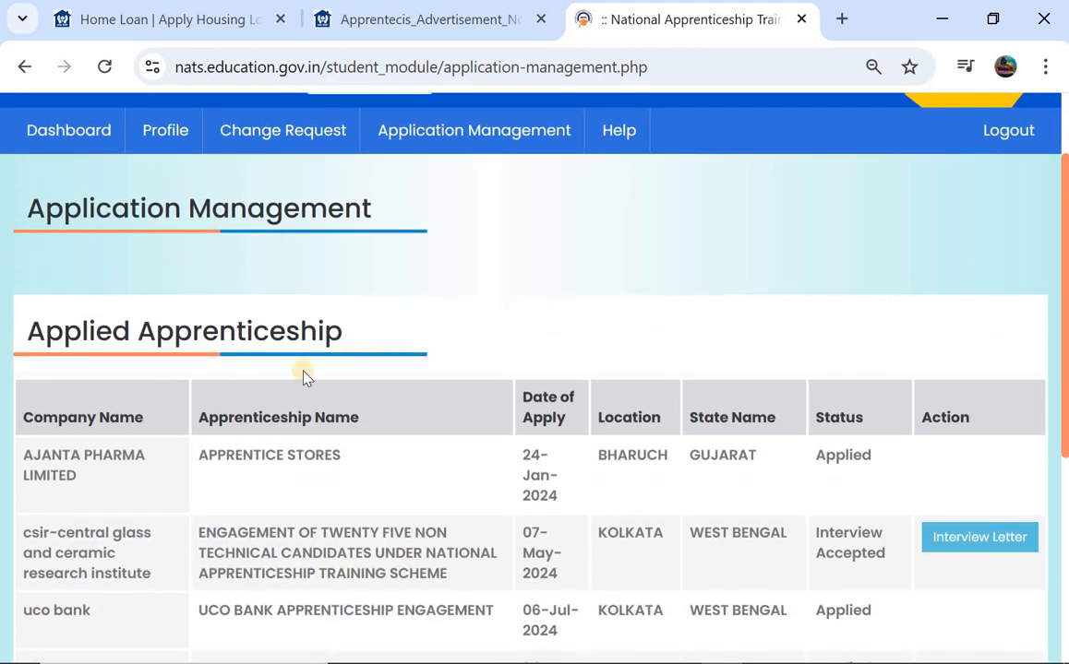
{"action": "scroll", "coordinate": [117, 438], "scroll_direction": "down", "scroll_amount": 3}
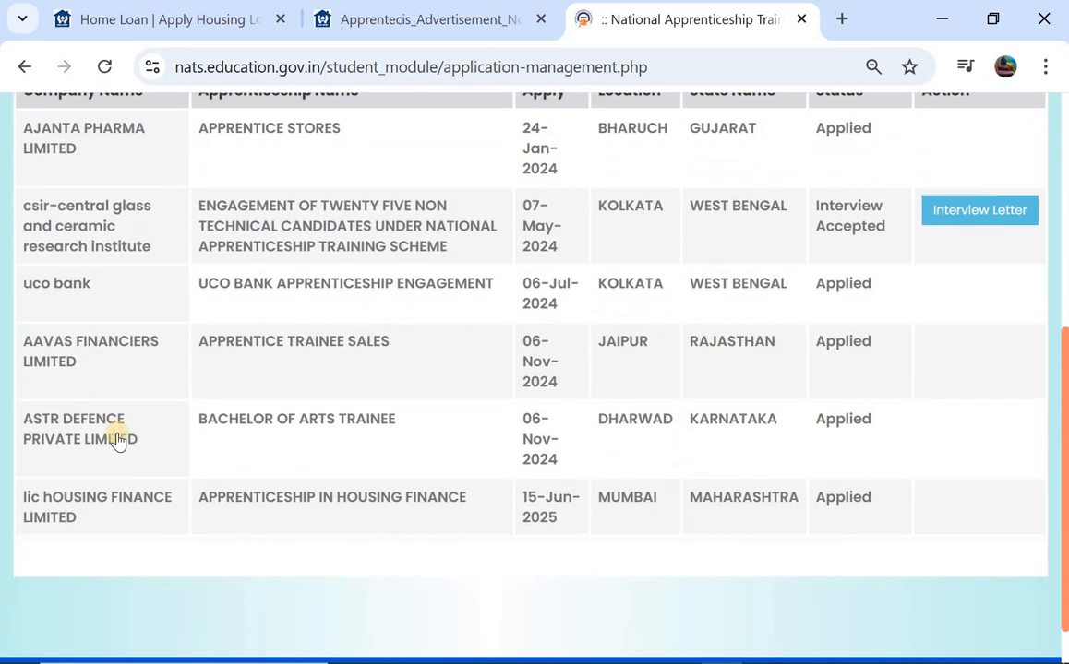
{"action": "scroll", "coordinate": [117, 440], "scroll_direction": "down", "scroll_amount": 1}
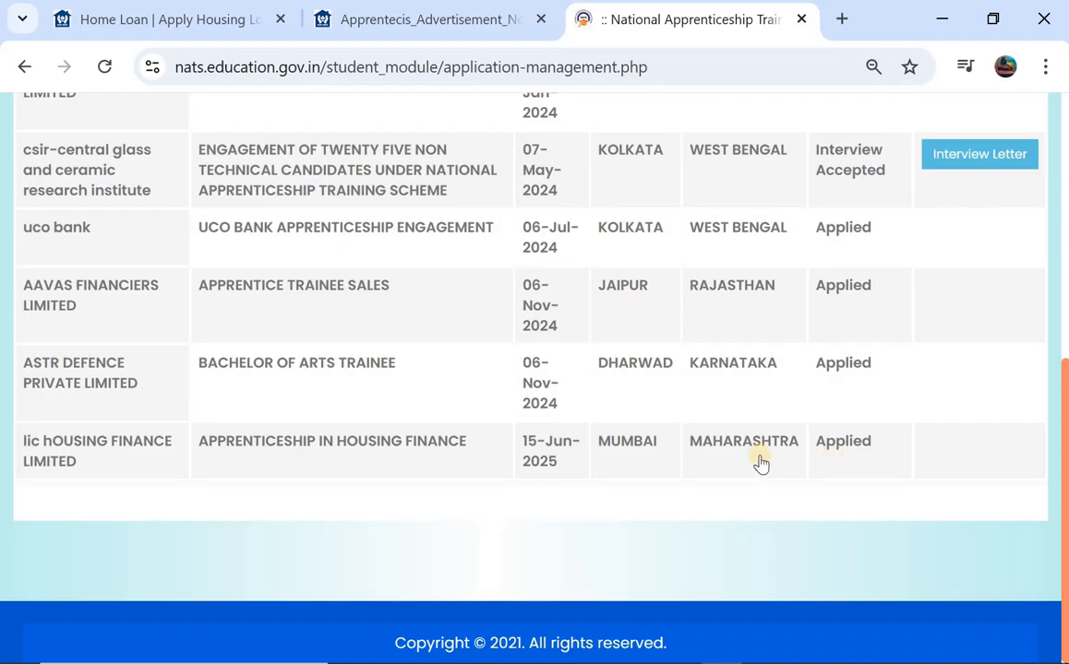
{"action": "scroll", "coordinate": [602, 417], "scroll_direction": "up", "scroll_amount": 2}
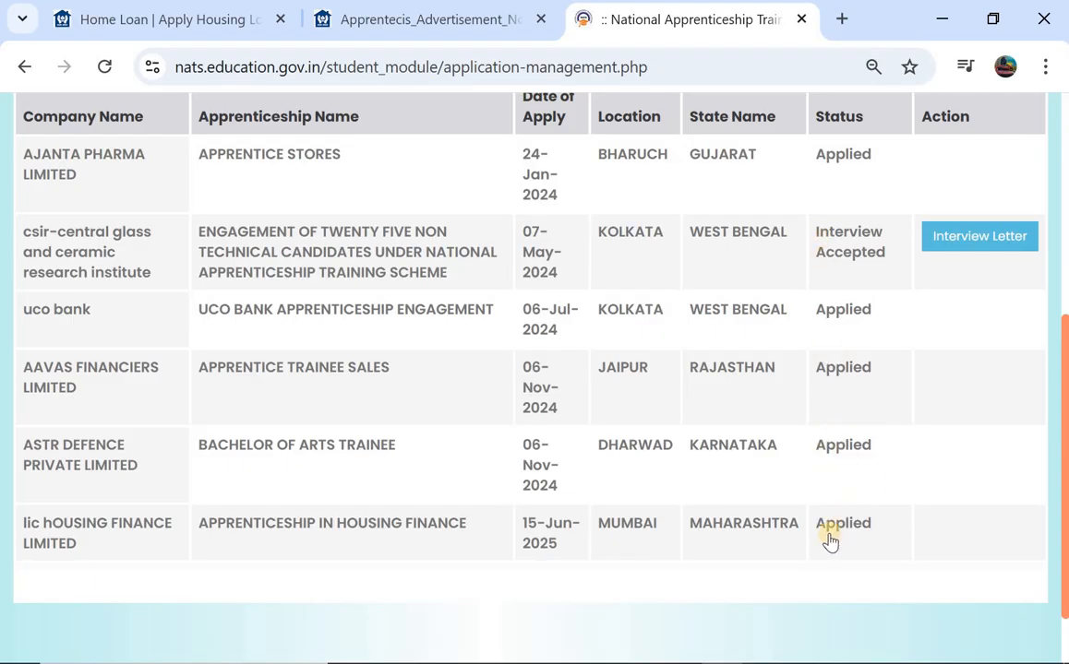
{"action": "scroll", "coordinate": [807, 510], "scroll_direction": "up", "scroll_amount": 1}
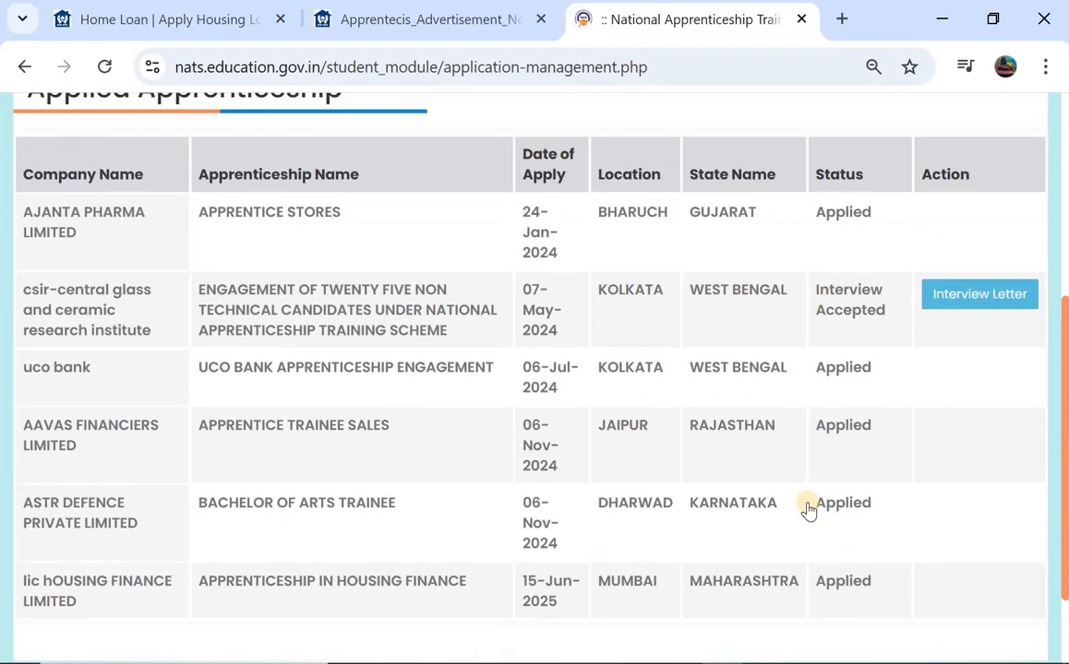
{"action": "scroll", "coordinate": [807, 511], "scroll_direction": "down", "scroll_amount": 1}
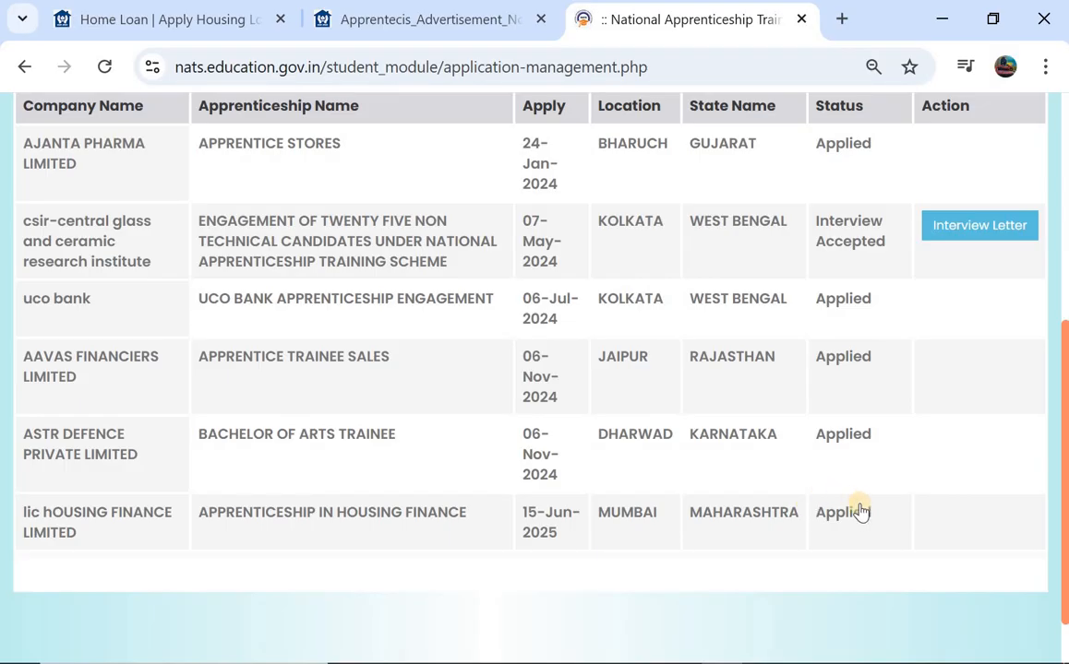
{"action": "scroll", "coordinate": [786, 423], "scroll_direction": "up", "scroll_amount": 4}
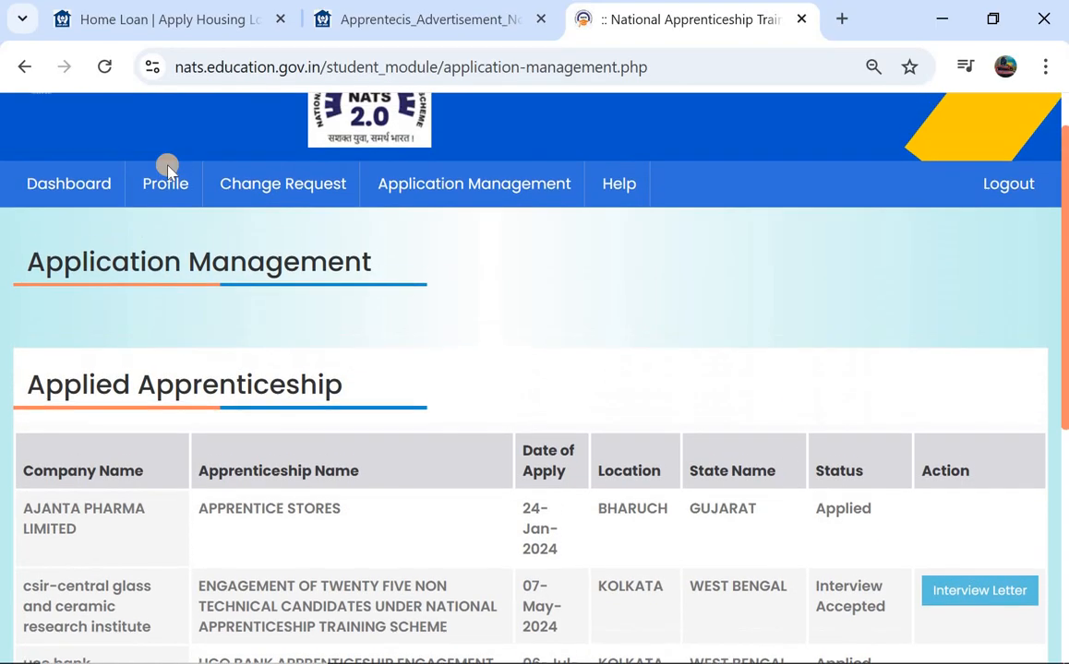
- Go back to the Dashboard and browse the AI Apprenticeships openings down to the full advertised vacancies table
{"action": "left_click", "coordinate": [77, 190]}
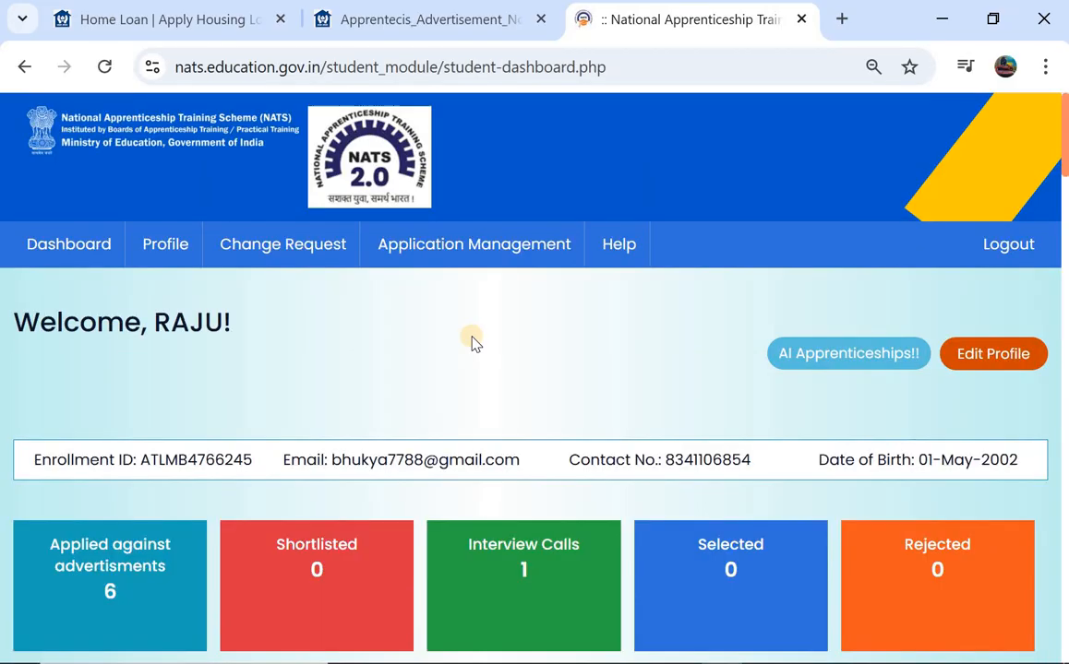
{"action": "scroll", "coordinate": [471, 342], "scroll_direction": "down", "scroll_amount": 1}
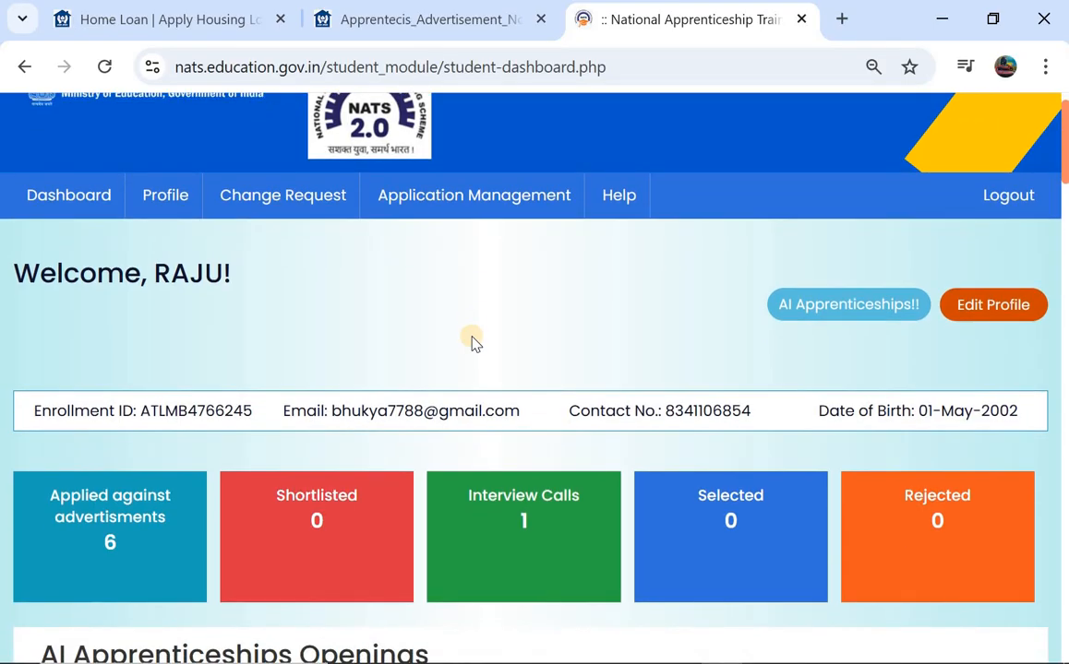
{"action": "scroll", "coordinate": [471, 342], "scroll_direction": "down", "scroll_amount": 1}
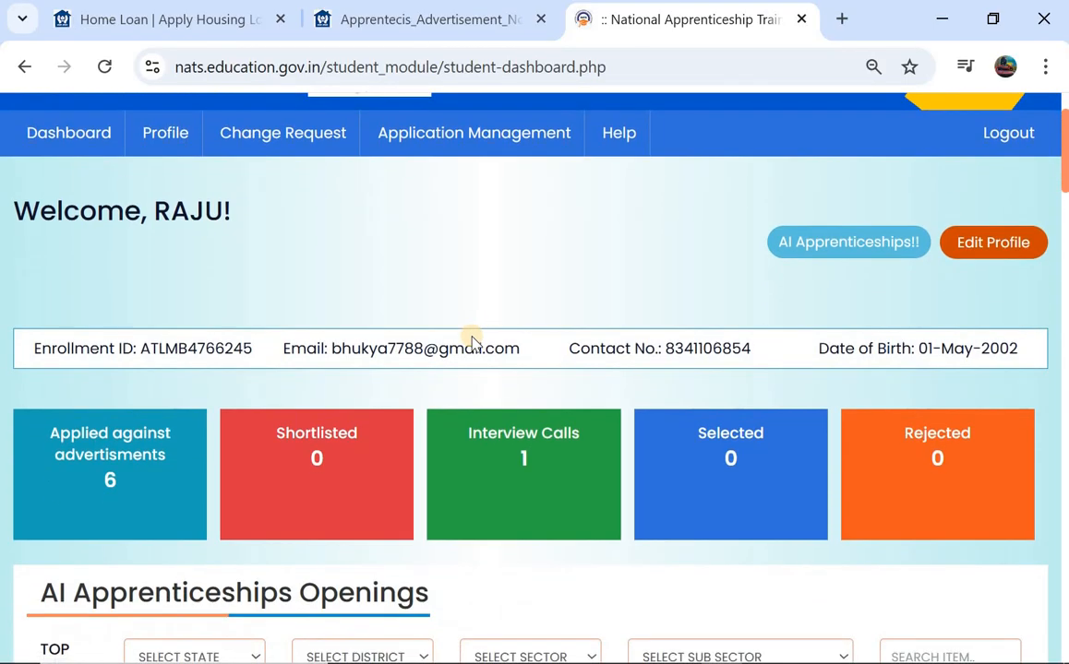
{"action": "scroll", "coordinate": [471, 343], "scroll_direction": "up", "scroll_amount": 2}
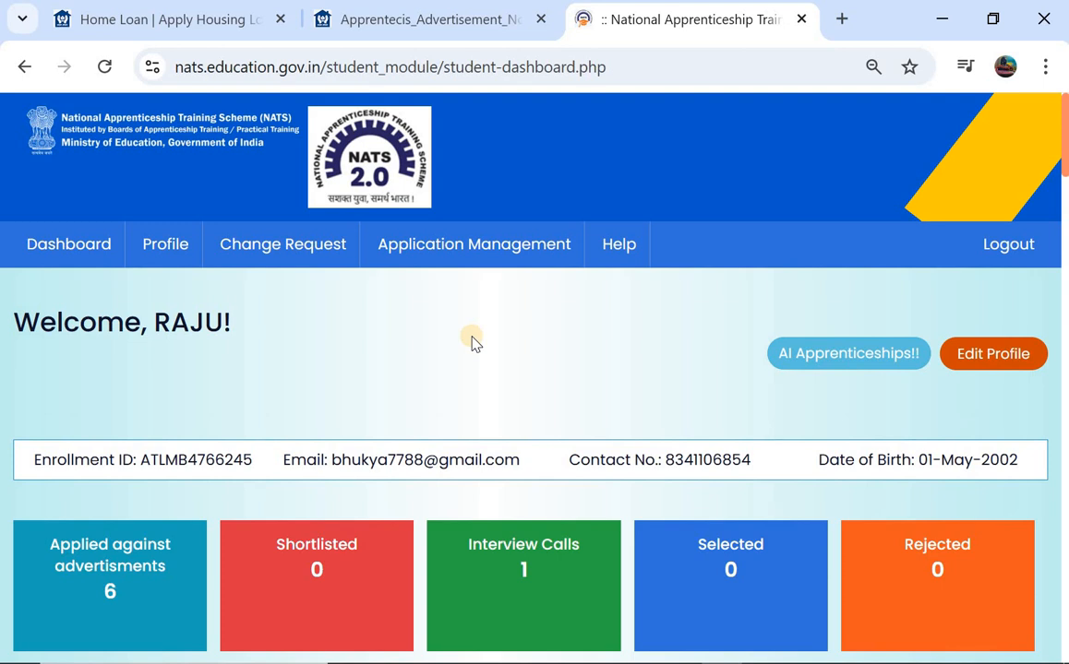
{"action": "scroll", "coordinate": [472, 341], "scroll_direction": "down", "scroll_amount": 2}
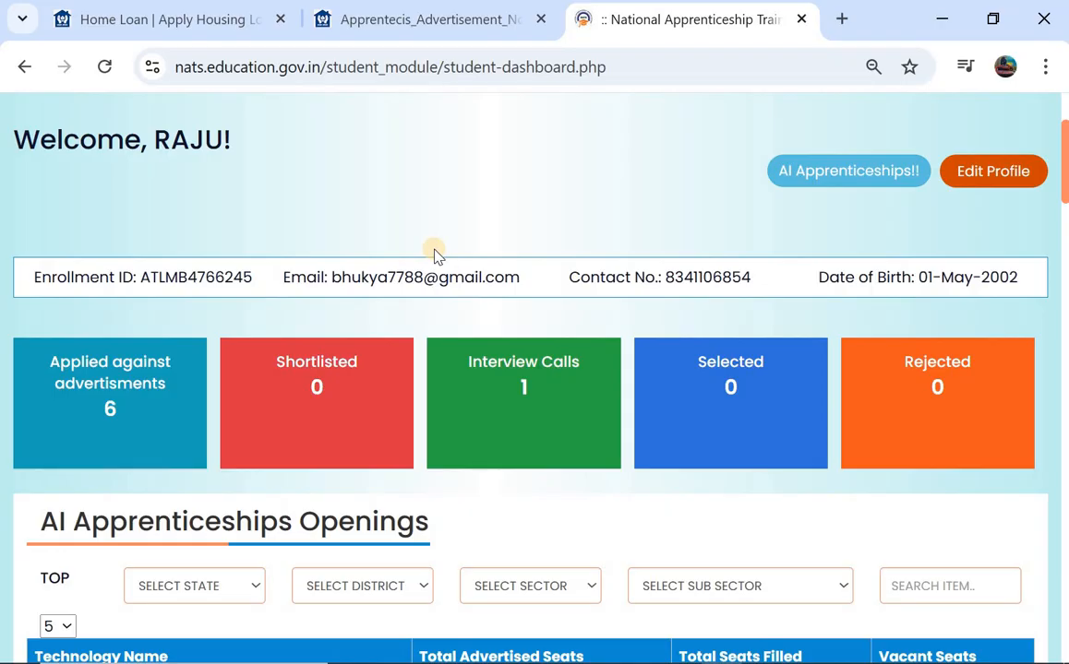
{"action": "scroll", "coordinate": [437, 254], "scroll_direction": "down", "scroll_amount": 1}
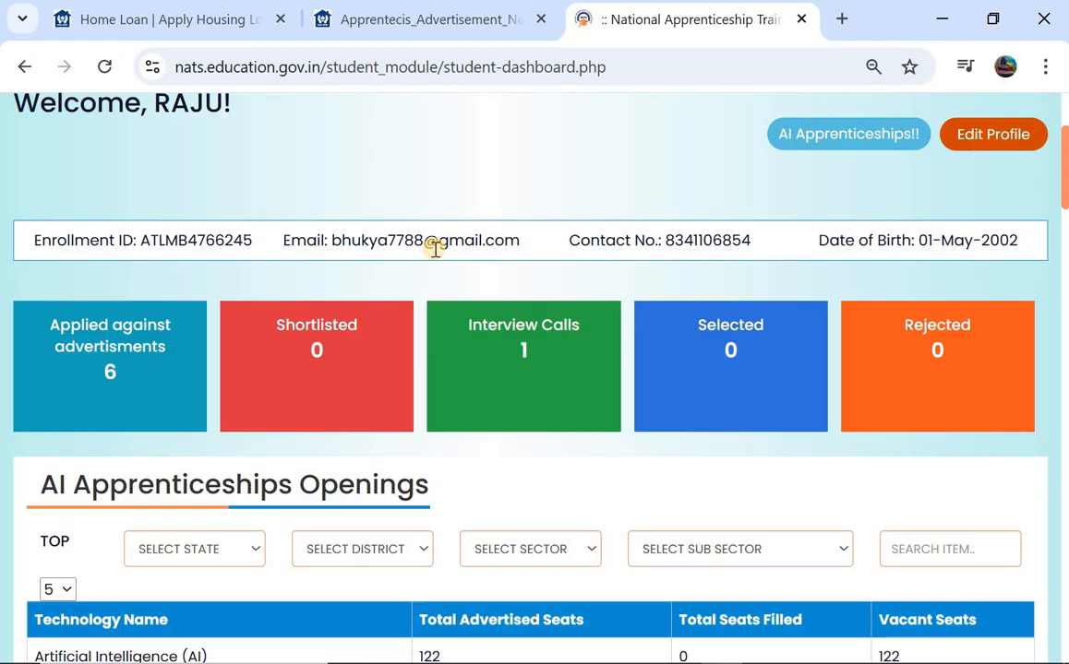
{"action": "scroll", "coordinate": [436, 251], "scroll_direction": "down", "scroll_amount": 1}
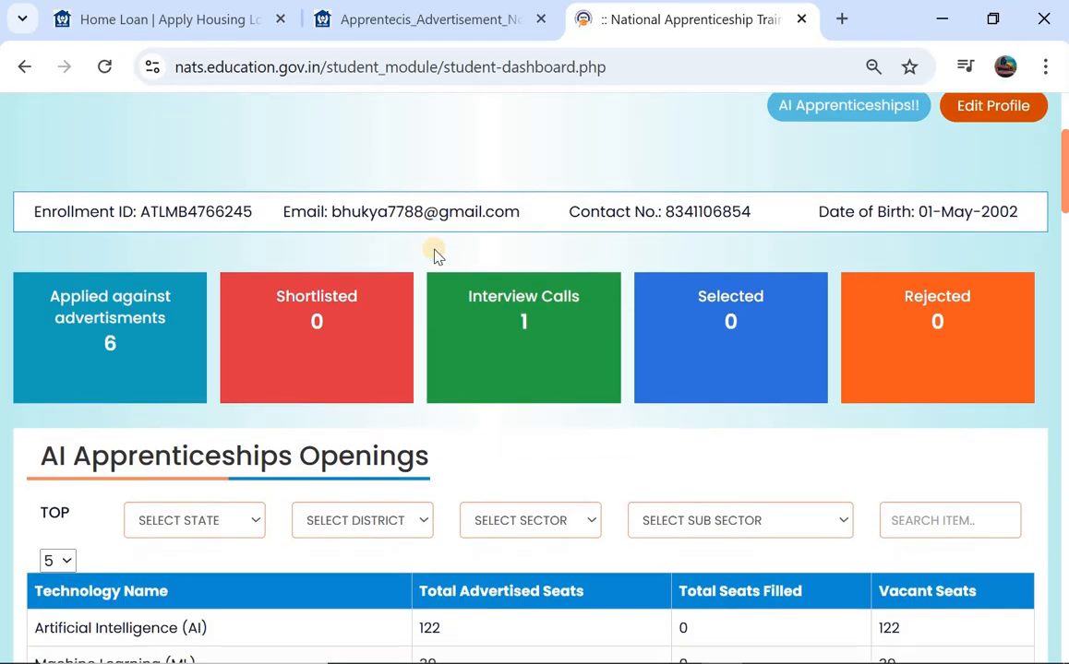
{"action": "scroll", "coordinate": [437, 254], "scroll_direction": "up", "scroll_amount": 3}
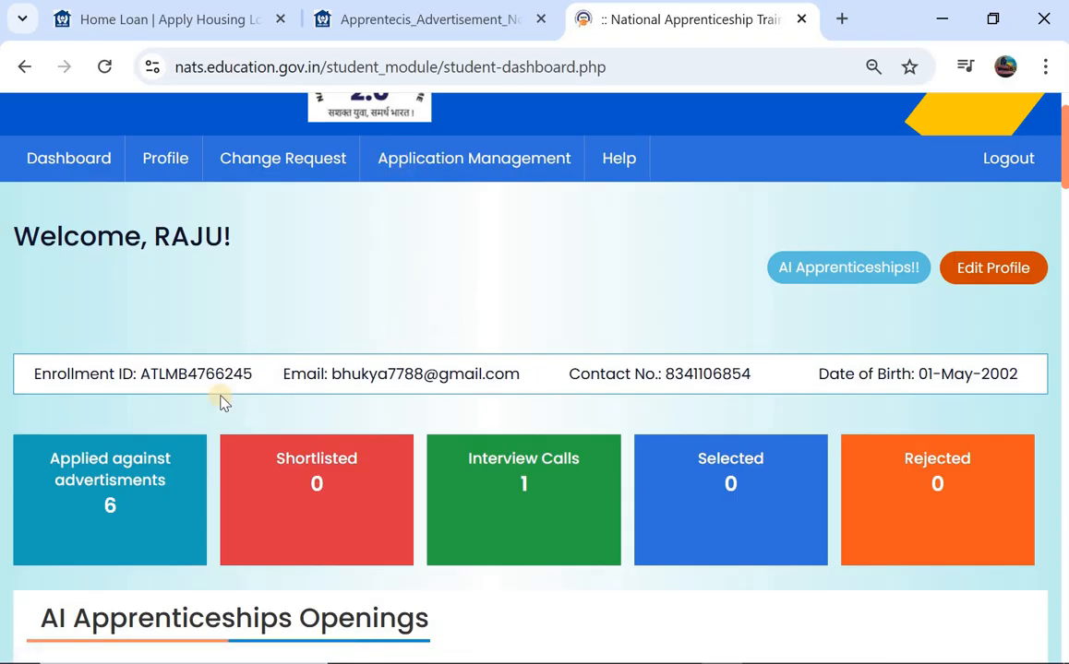
{"action": "scroll", "coordinate": [220, 401], "scroll_direction": "down", "scroll_amount": 1}
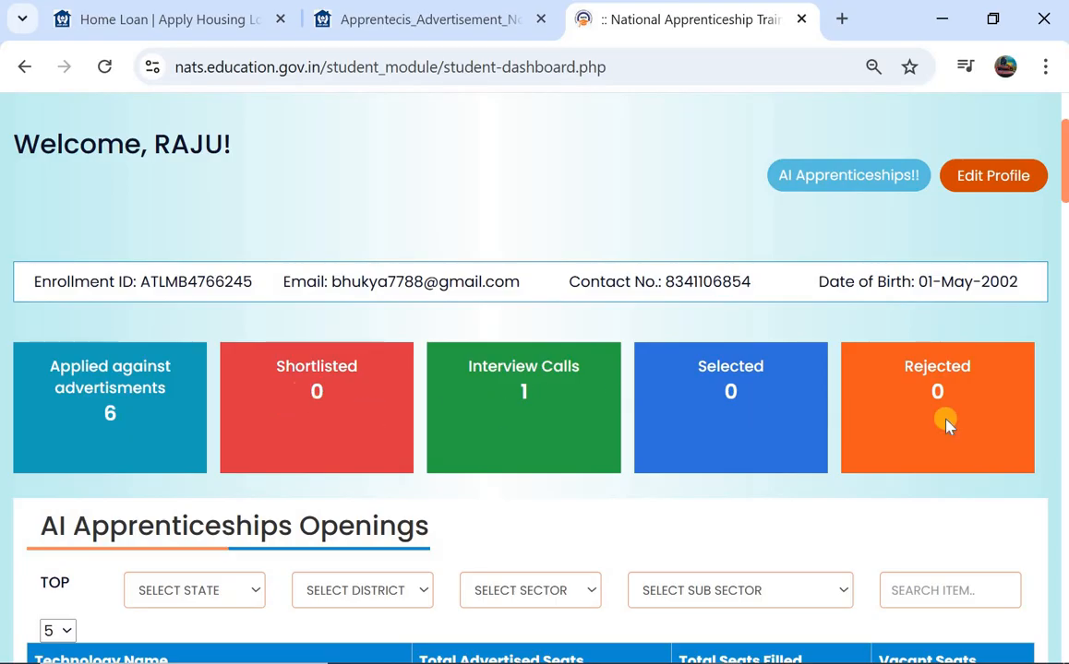
{"action": "scroll", "coordinate": [805, 413], "scroll_direction": "down", "scroll_amount": 3}
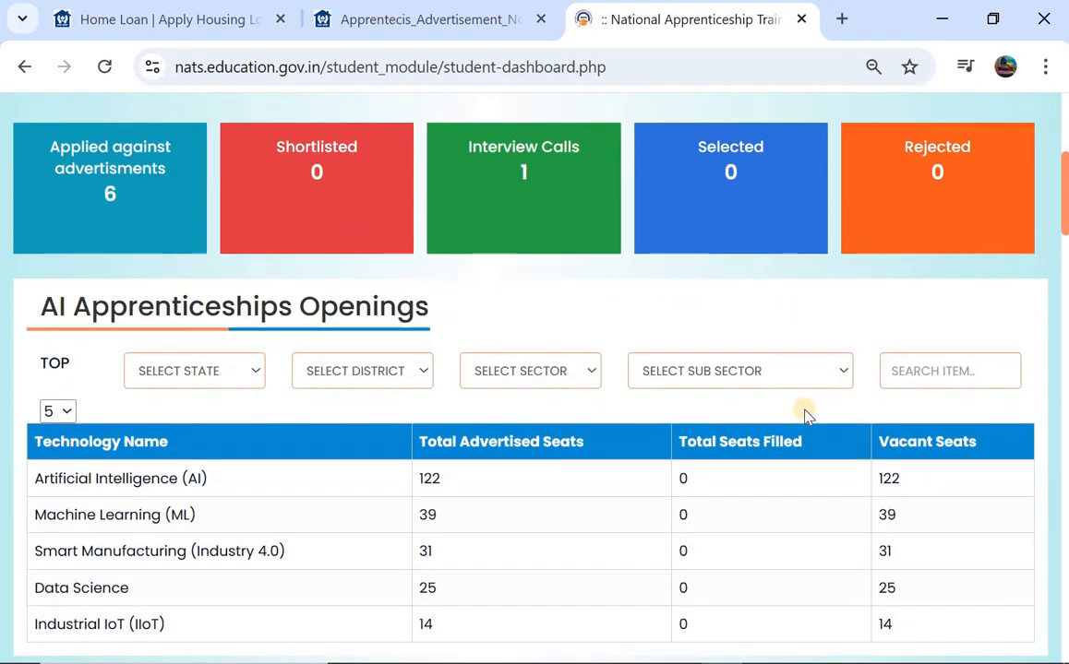
{"action": "scroll", "coordinate": [805, 415], "scroll_direction": "down", "scroll_amount": 1}
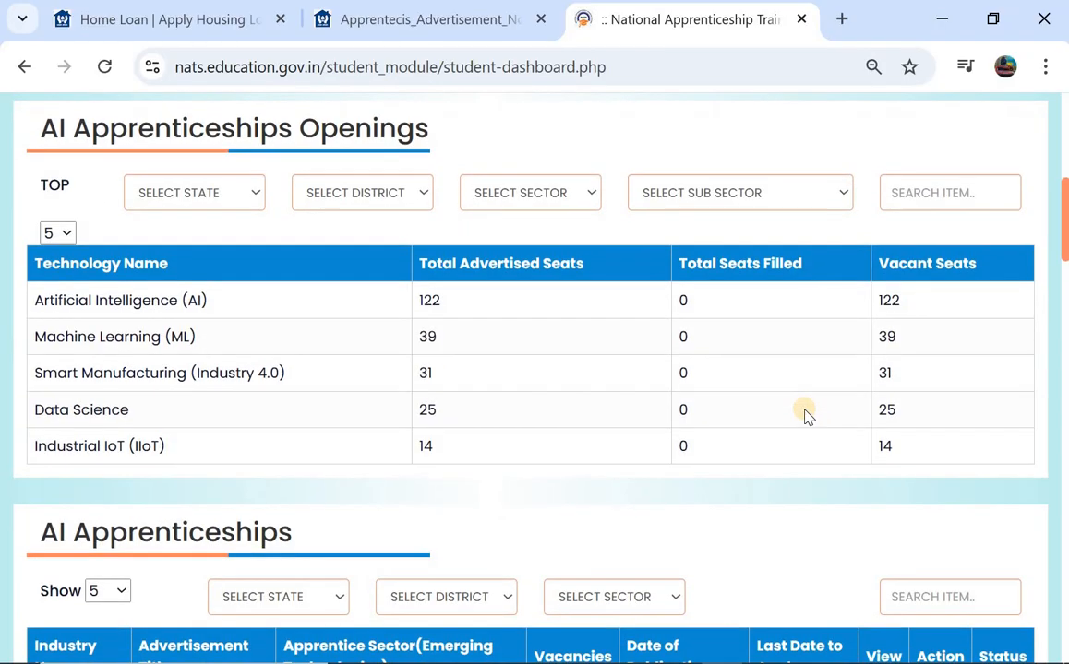
{"action": "scroll", "coordinate": [805, 415], "scroll_direction": "down", "scroll_amount": 2}
{"action": "scroll", "coordinate": [805, 416], "scroll_direction": "down", "scroll_amount": 7}
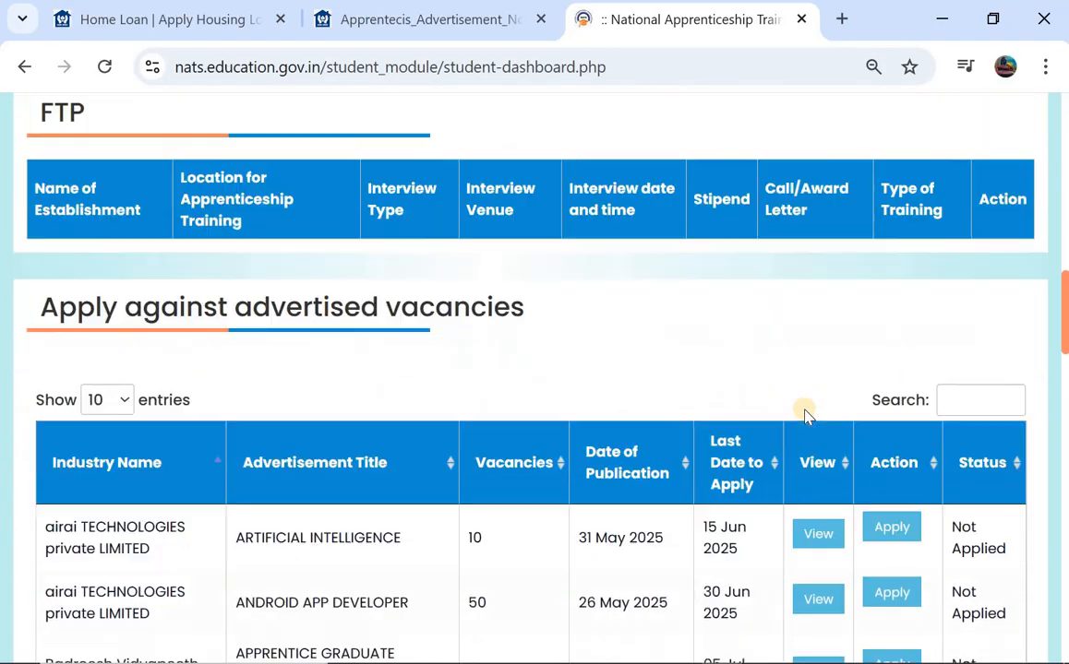
{"action": "scroll", "coordinate": [804, 416], "scroll_direction": "down", "scroll_amount": 3}
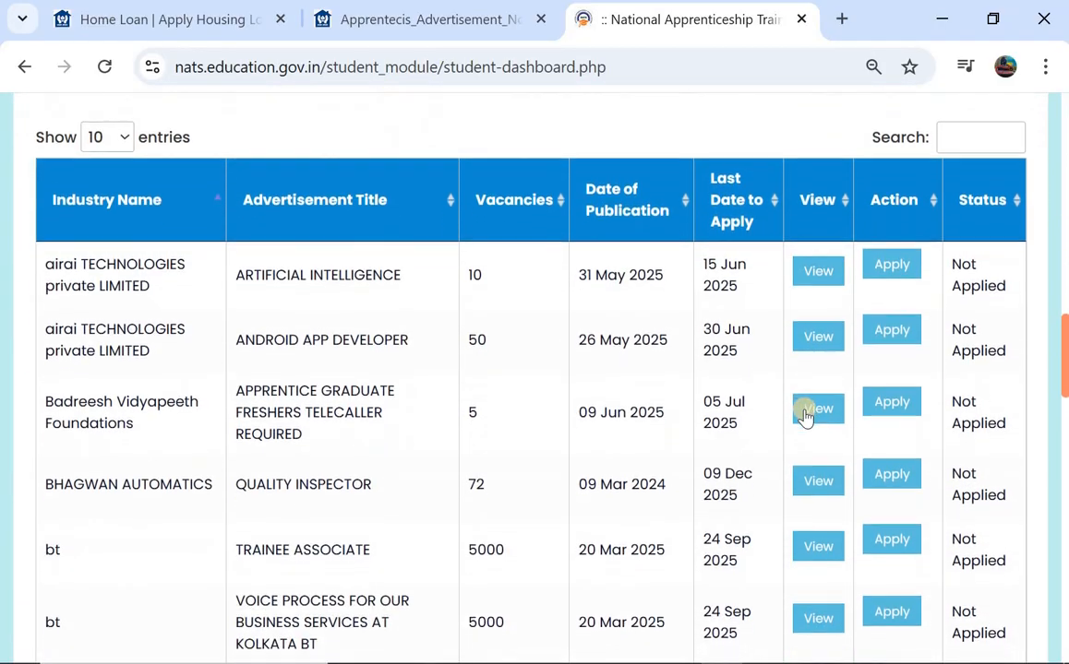
{"action": "scroll", "coordinate": [804, 416], "scroll_direction": "down", "scroll_amount": 1}
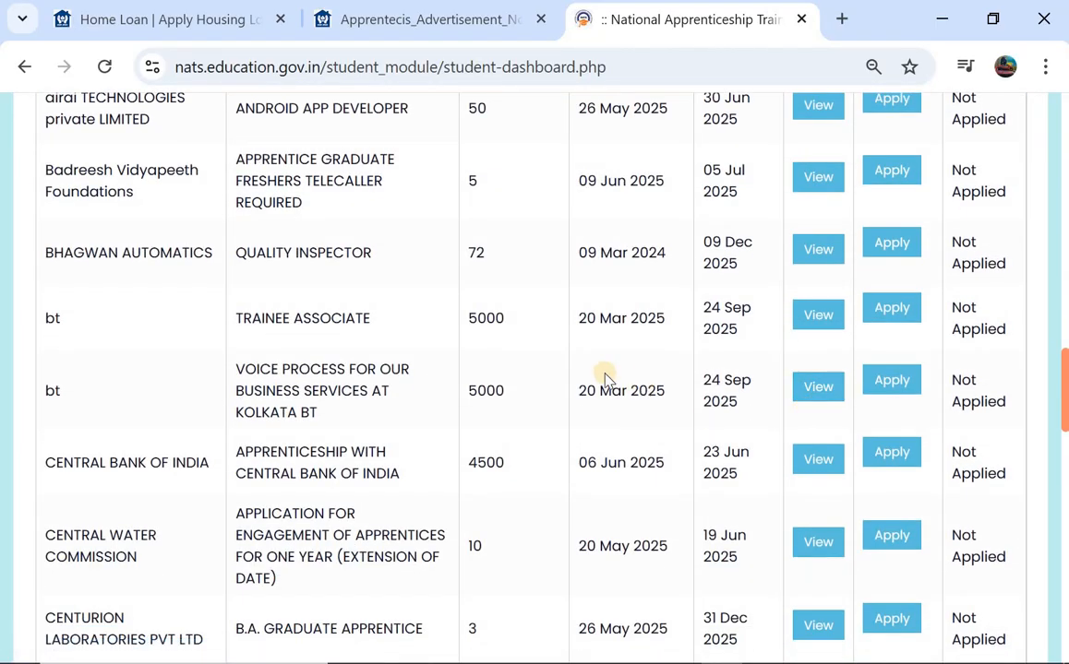
{"action": "scroll", "coordinate": [604, 376], "scroll_direction": "down", "scroll_amount": 1}
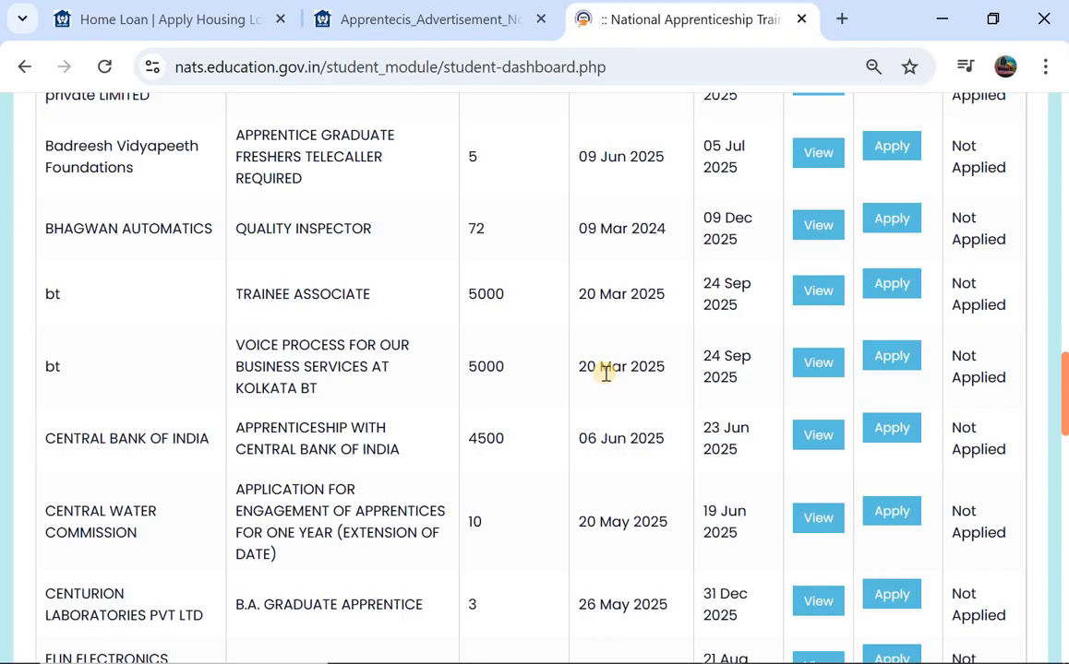